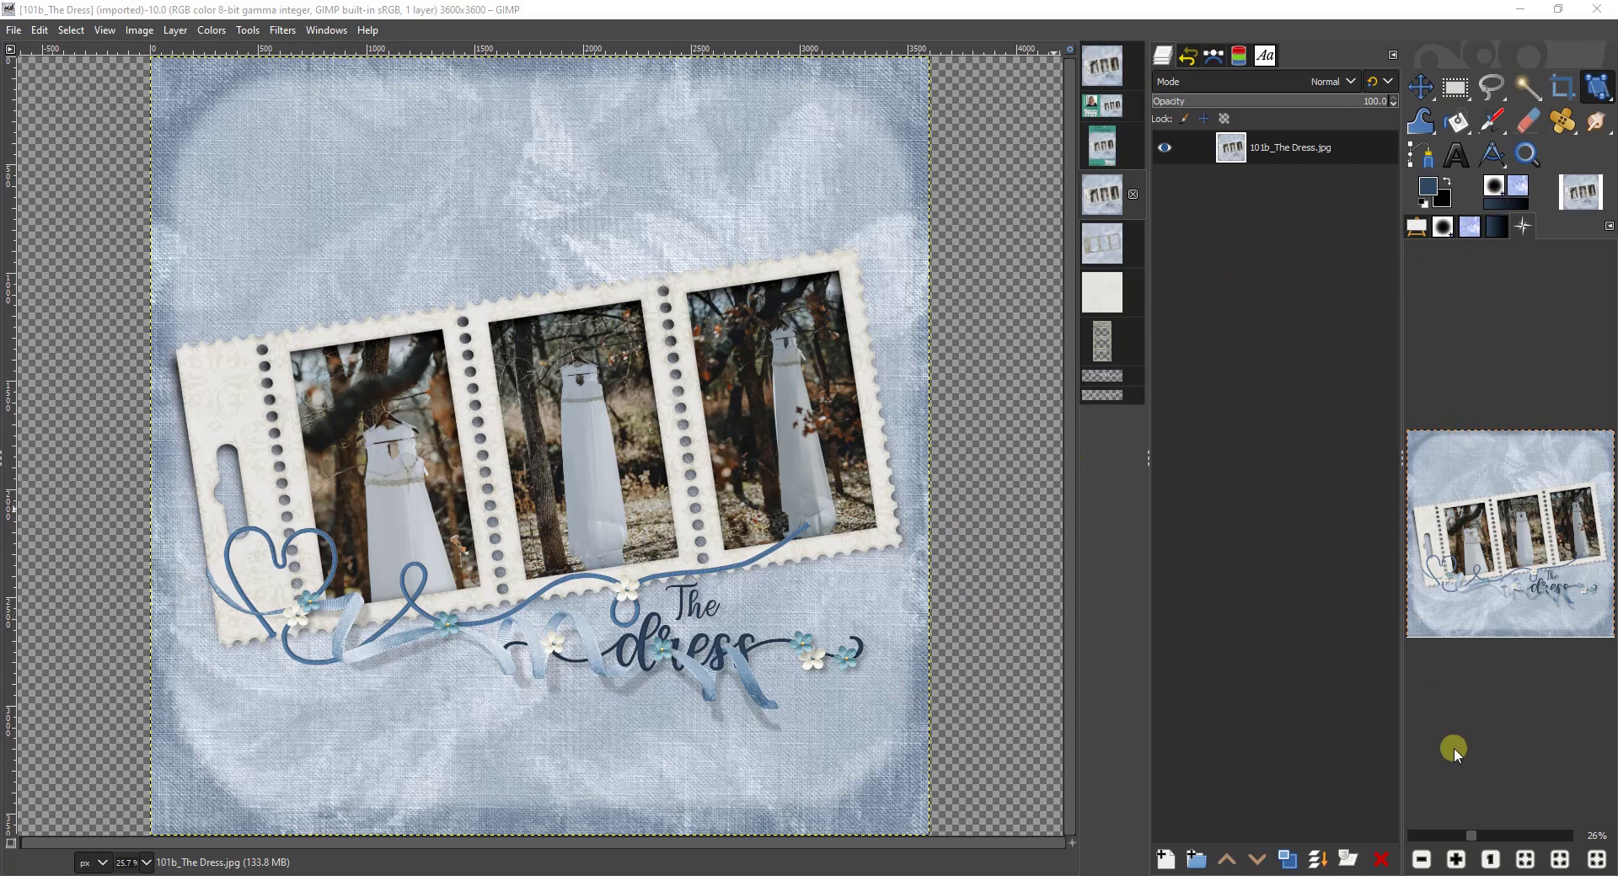
Step: Examine the finished 101b_The Dress layout up close and compare its string with the original DS_DreamALittleDream_string image
click(1456, 859)
drag(1075, 494, 1074, 638)
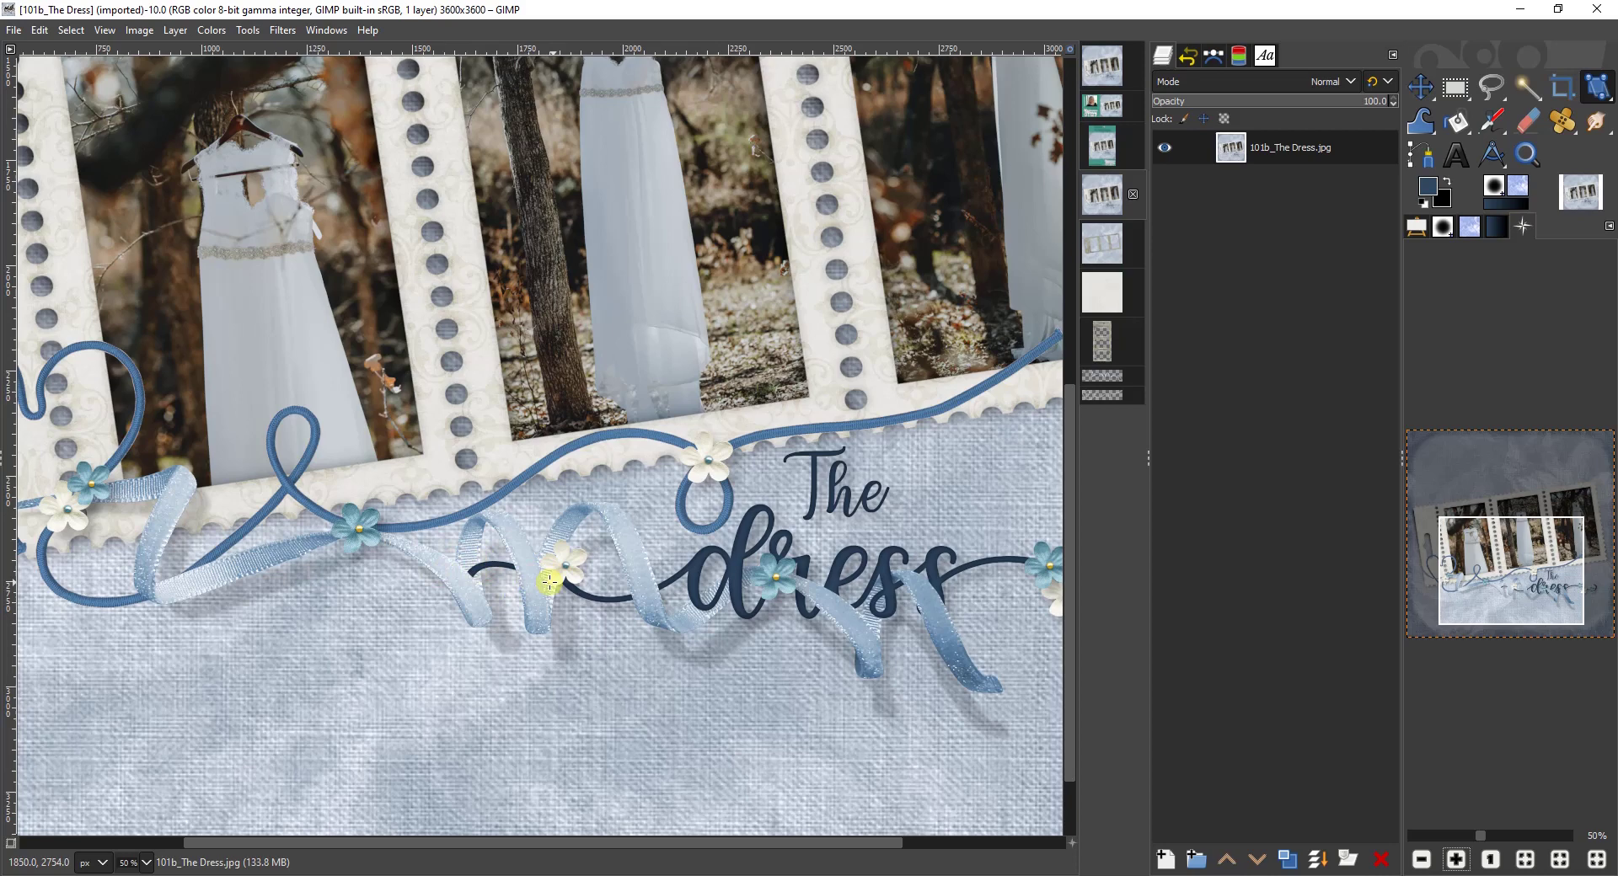
drag(840, 836, 728, 836)
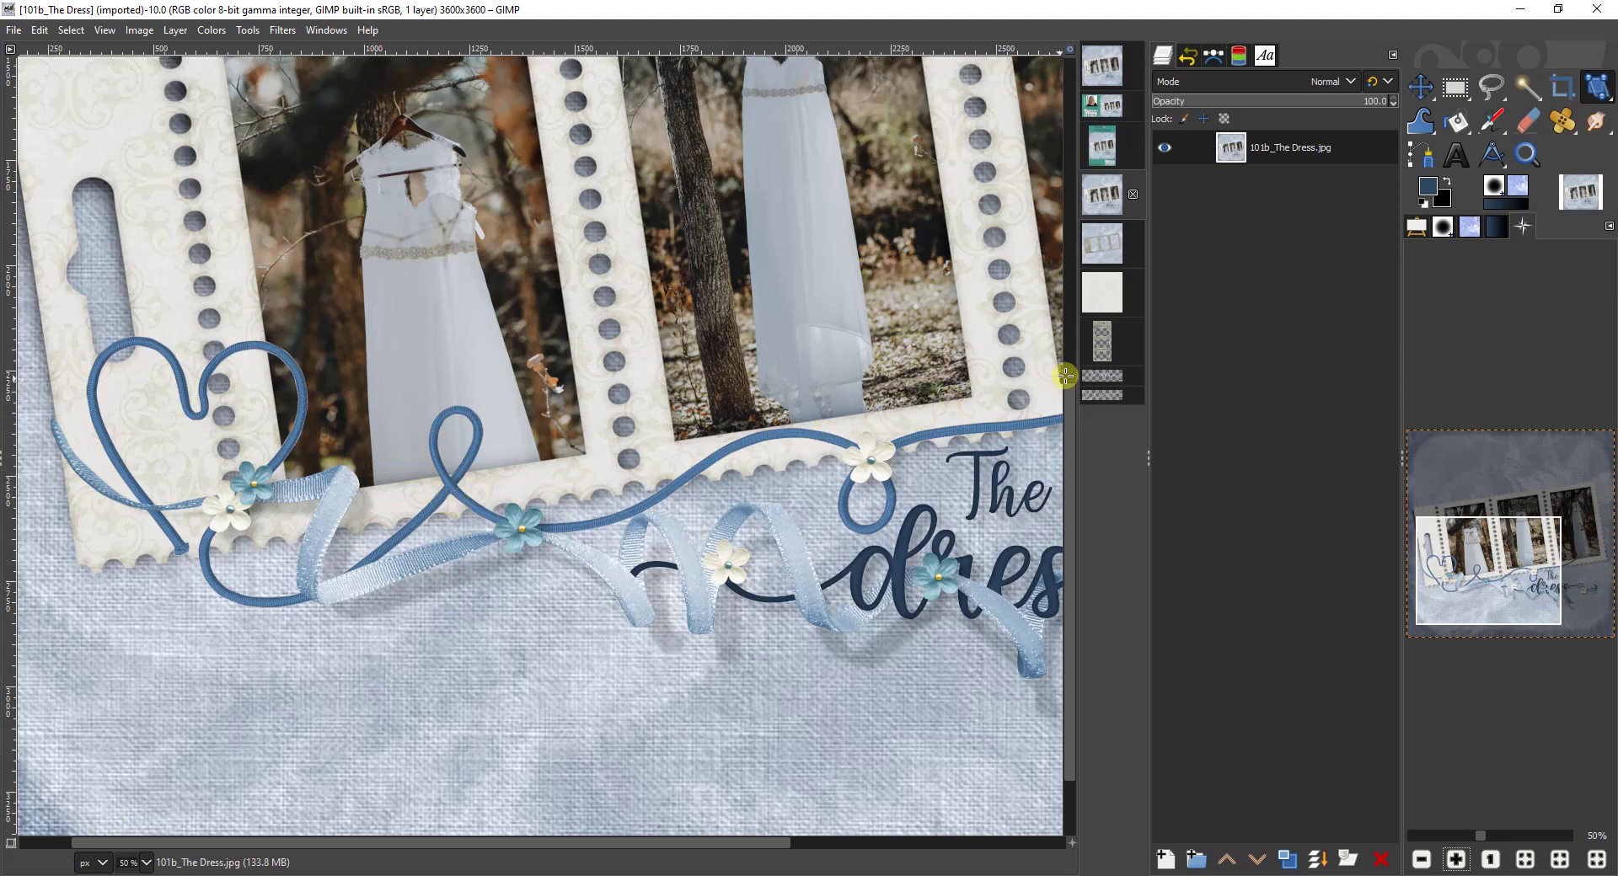
click(1100, 392)
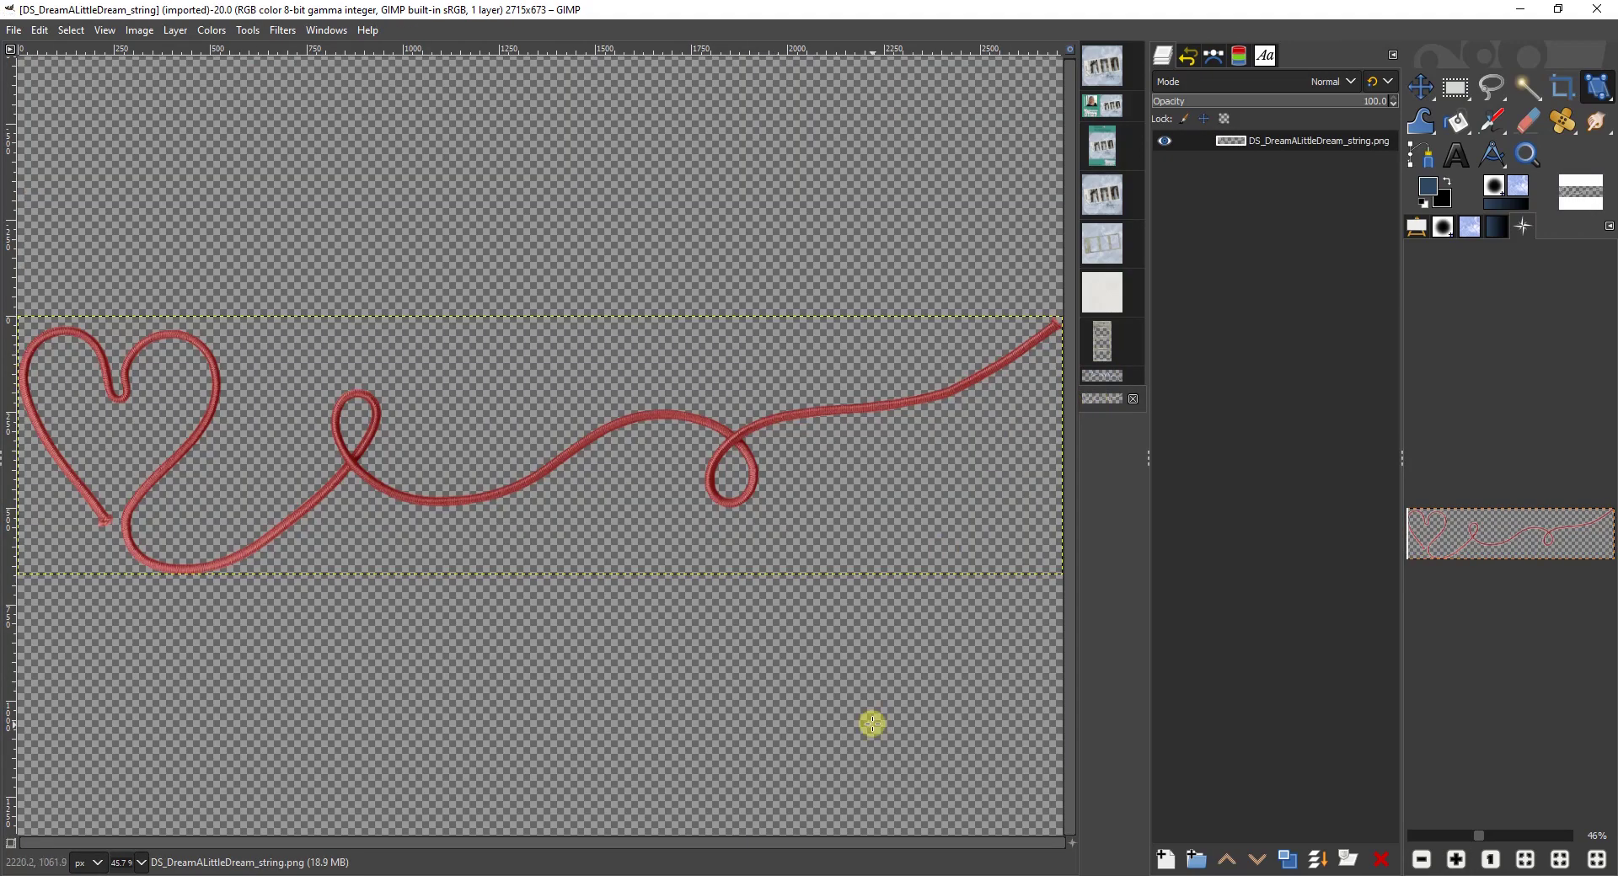
click(1114, 194)
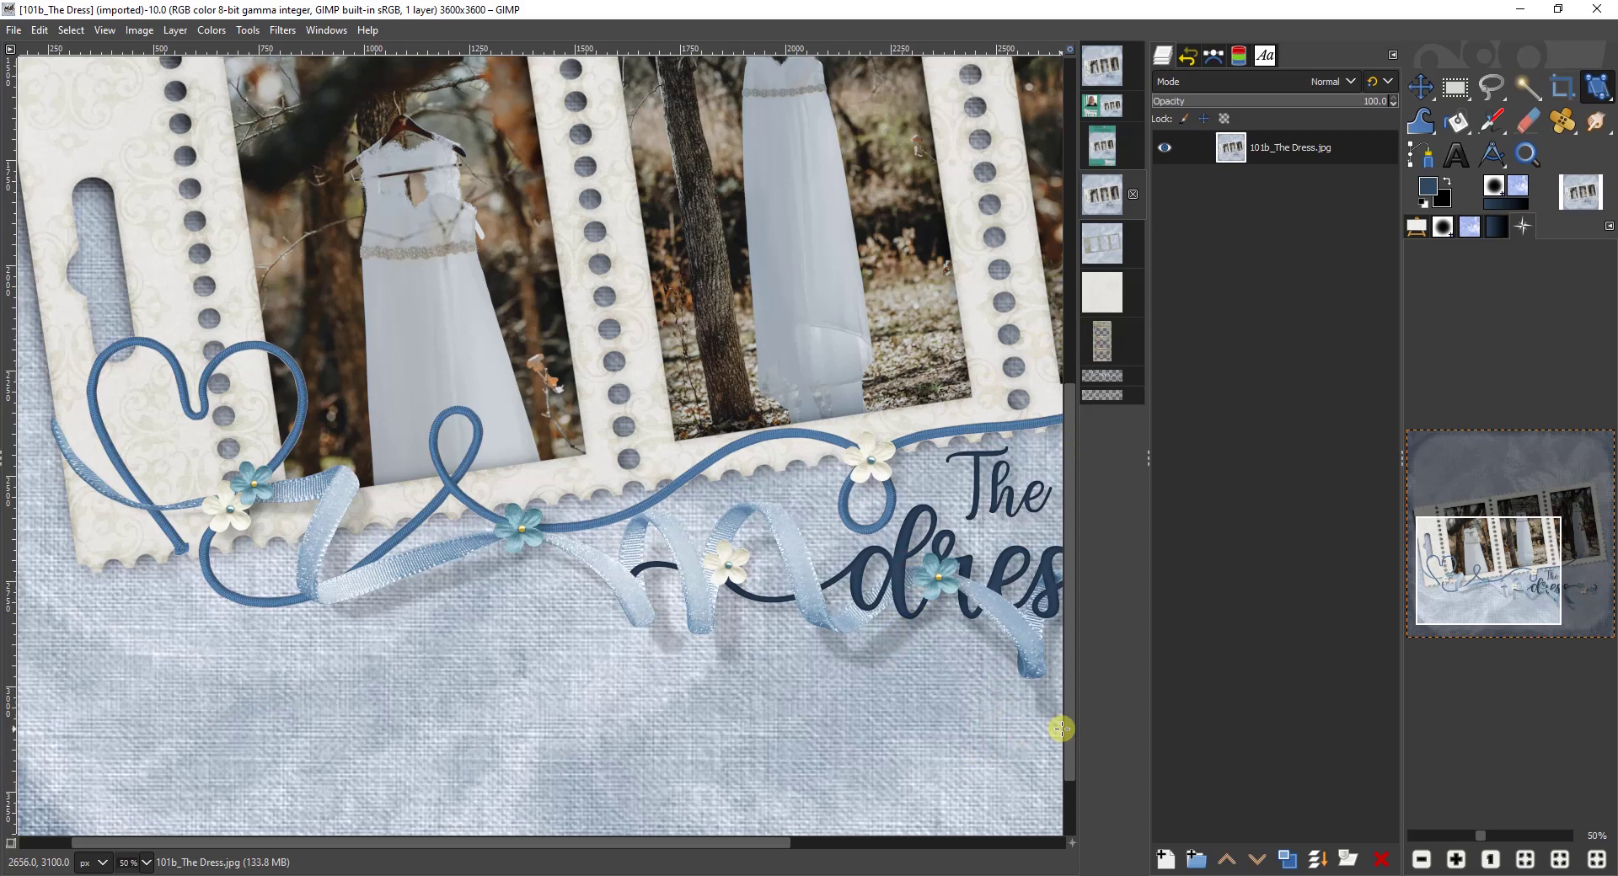
drag(1075, 724, 1081, 619)
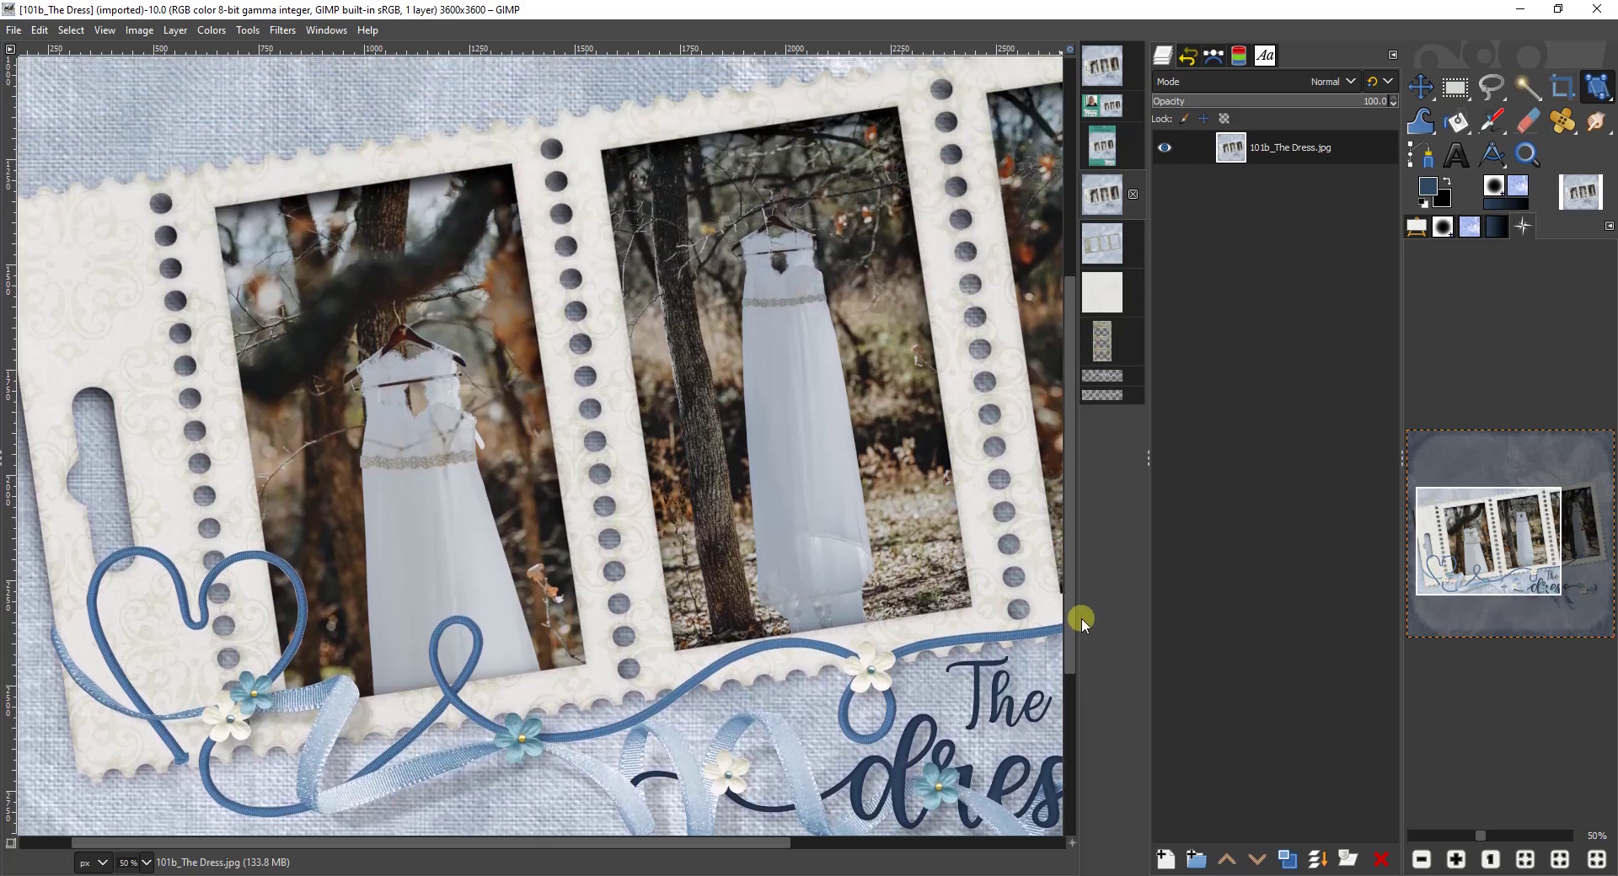
drag(748, 842, 886, 843)
Step: Compare the original triple frame, the cap_lovebirds_paper9 paper and the working layout with the finished 101b_The Dress layout
click(1105, 337)
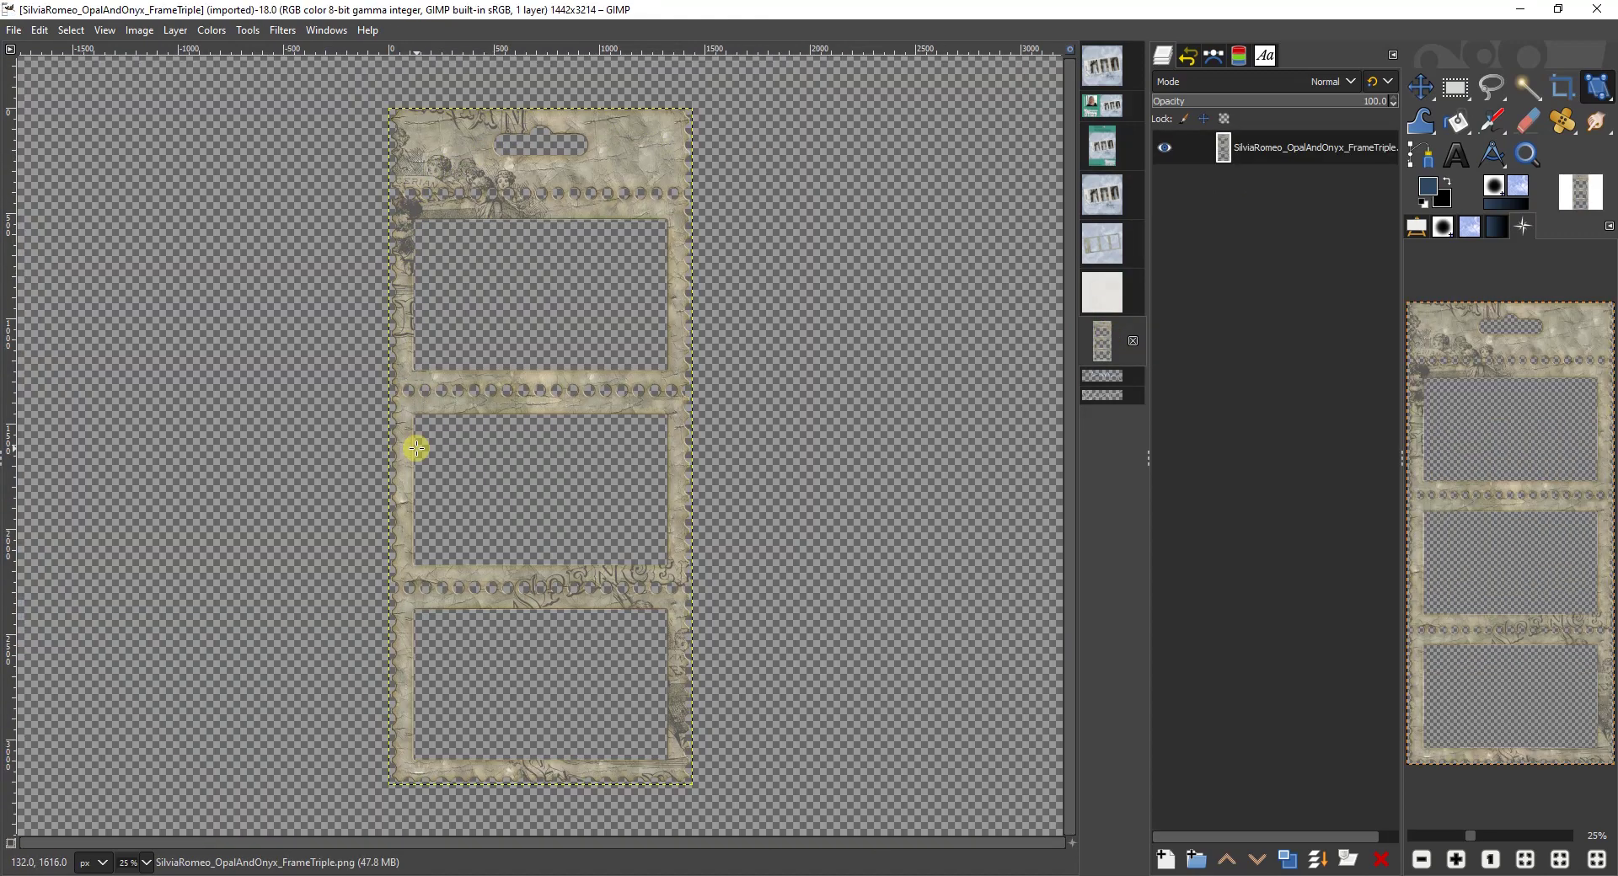
click(1114, 255)
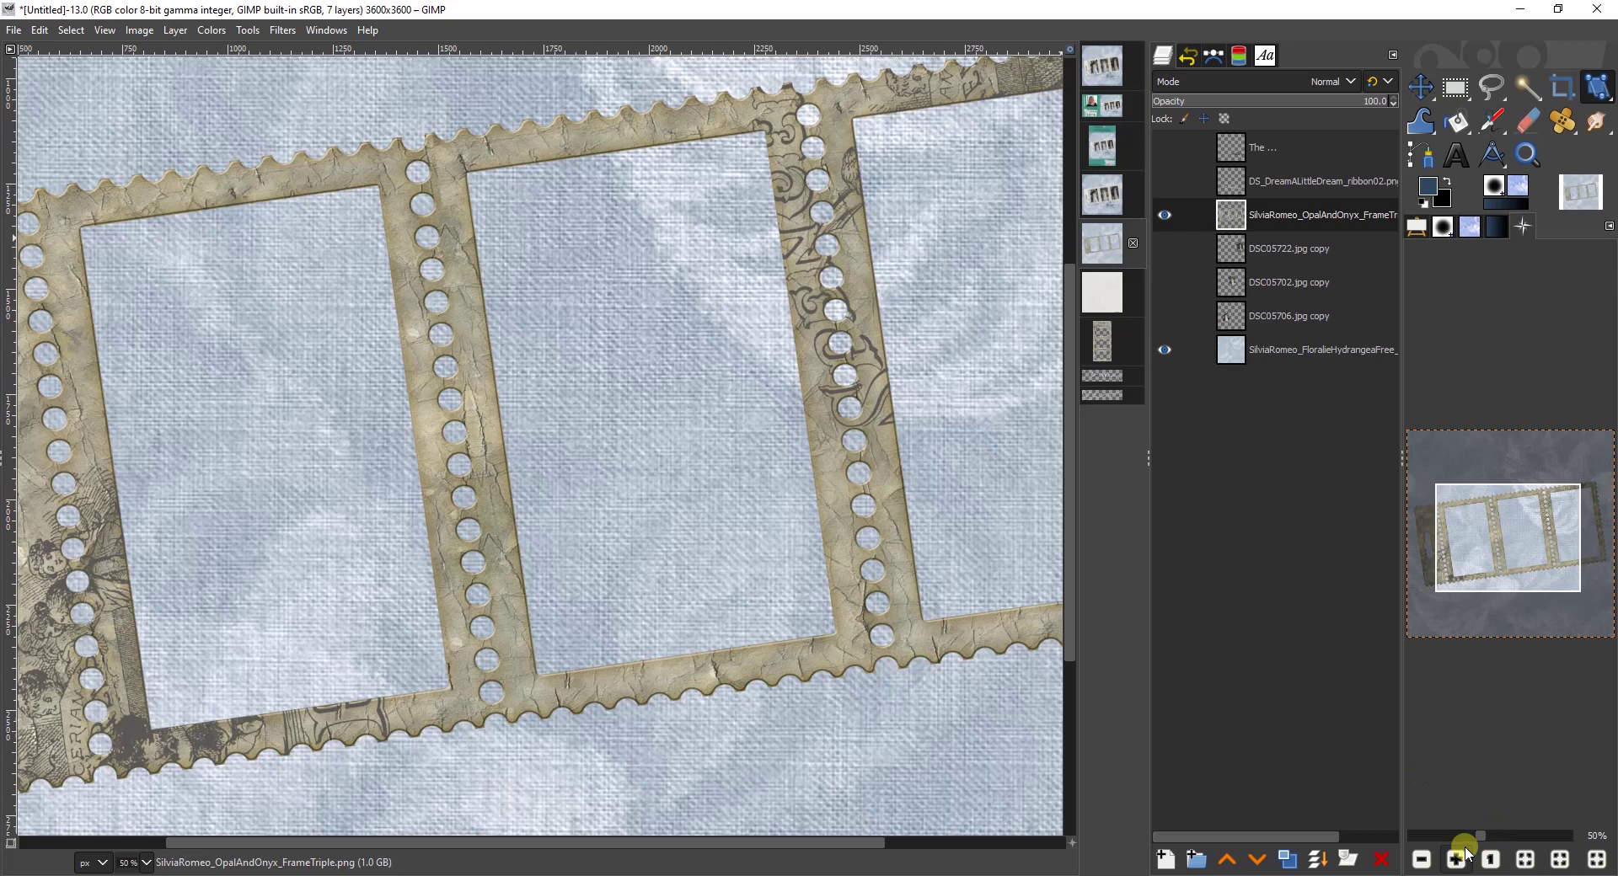
click(1421, 859)
click(1422, 859)
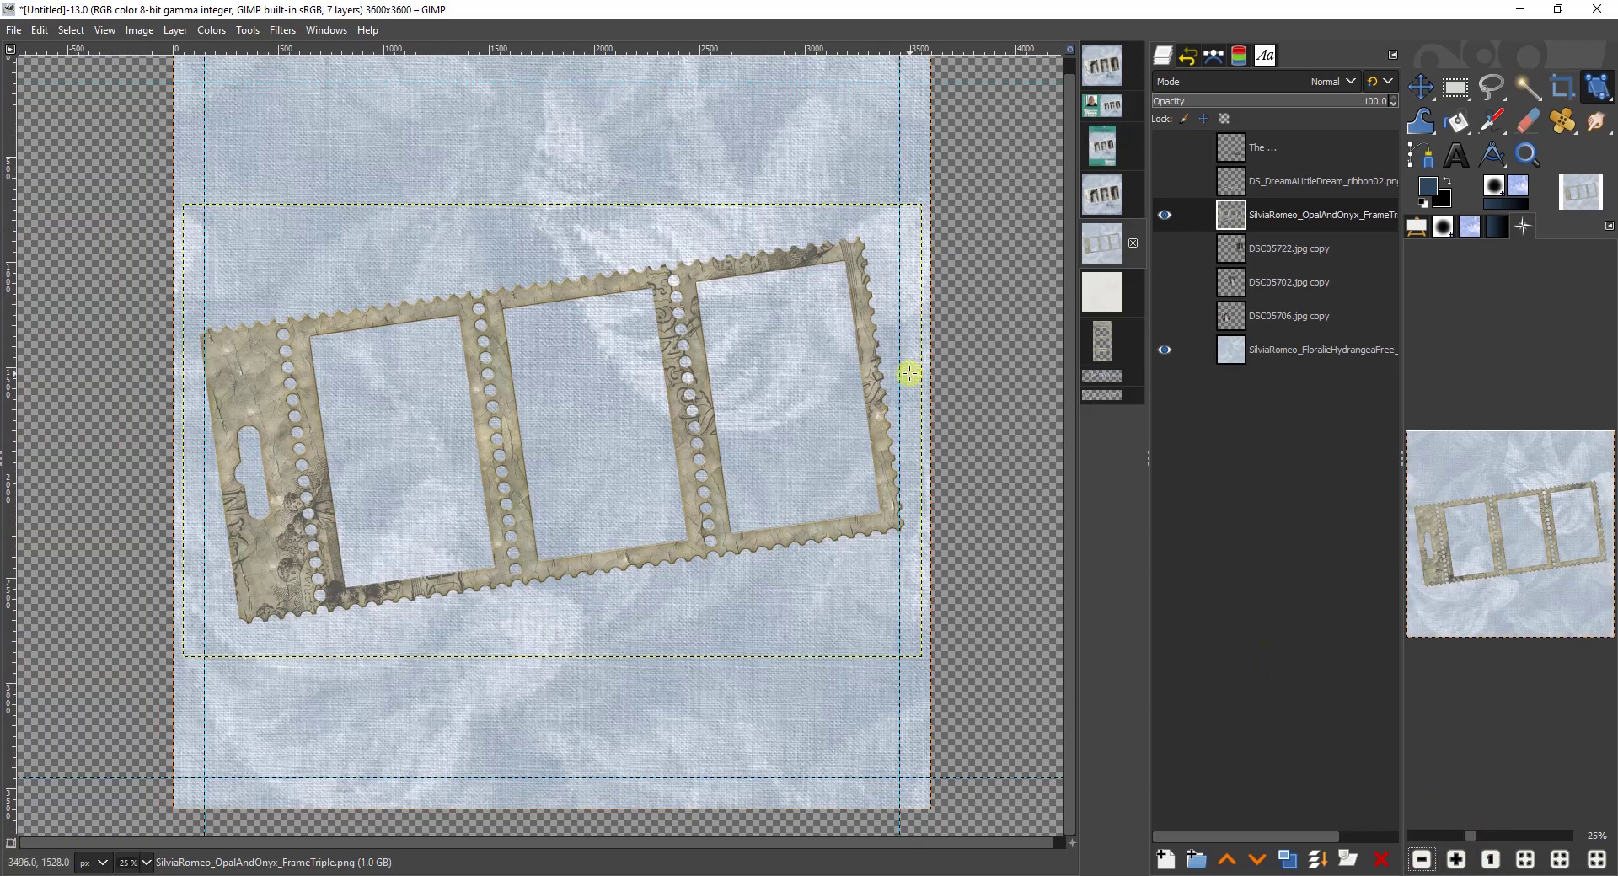
click(1111, 297)
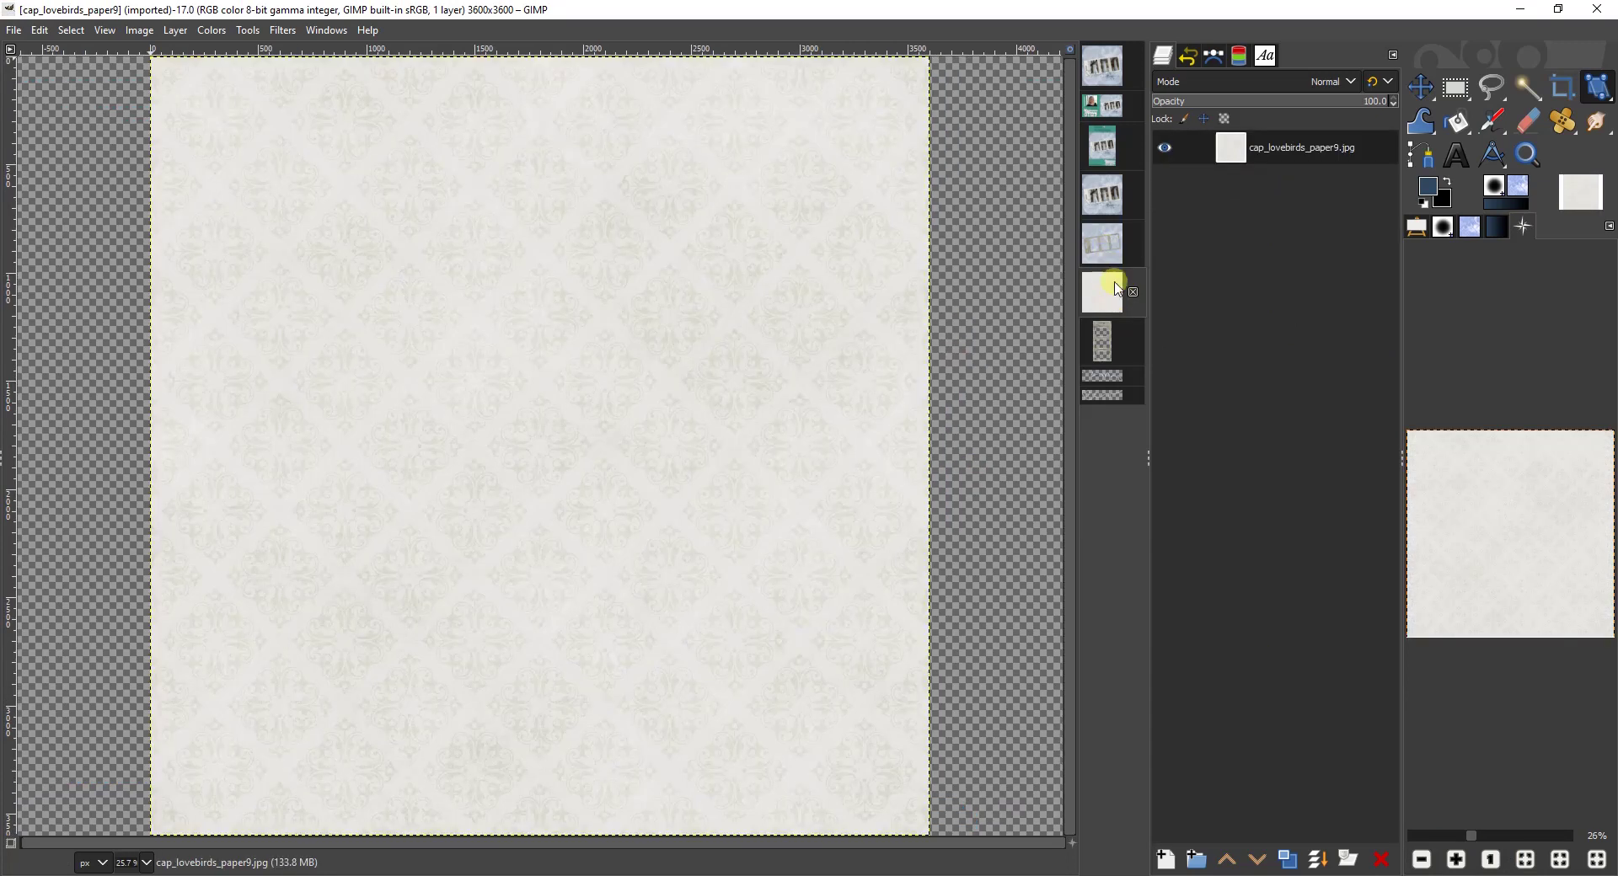
click(1115, 340)
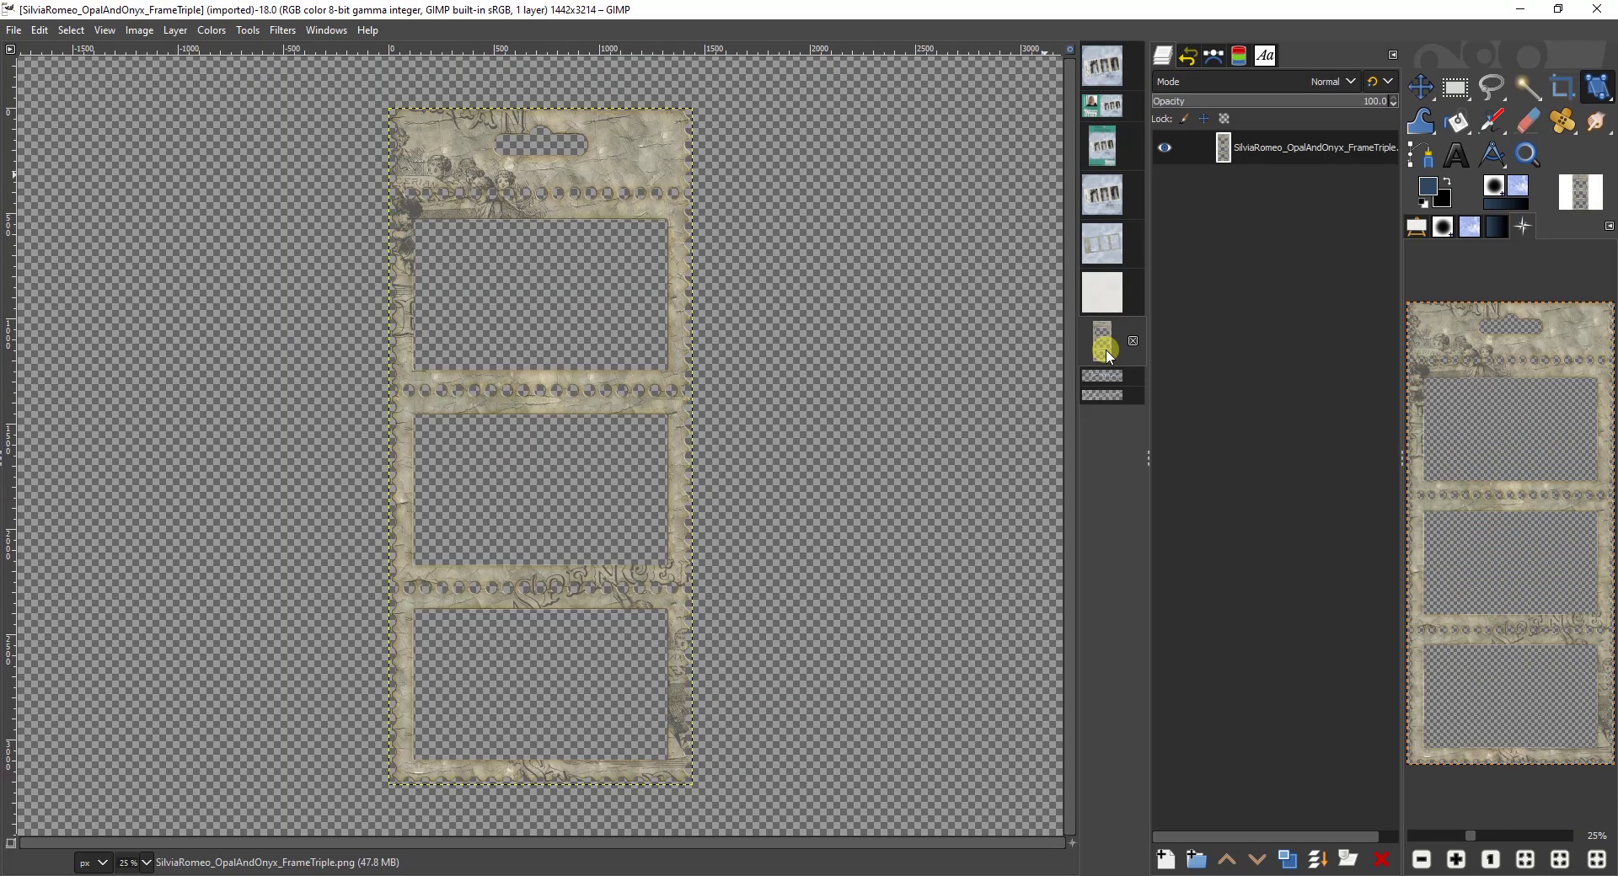
click(1109, 301)
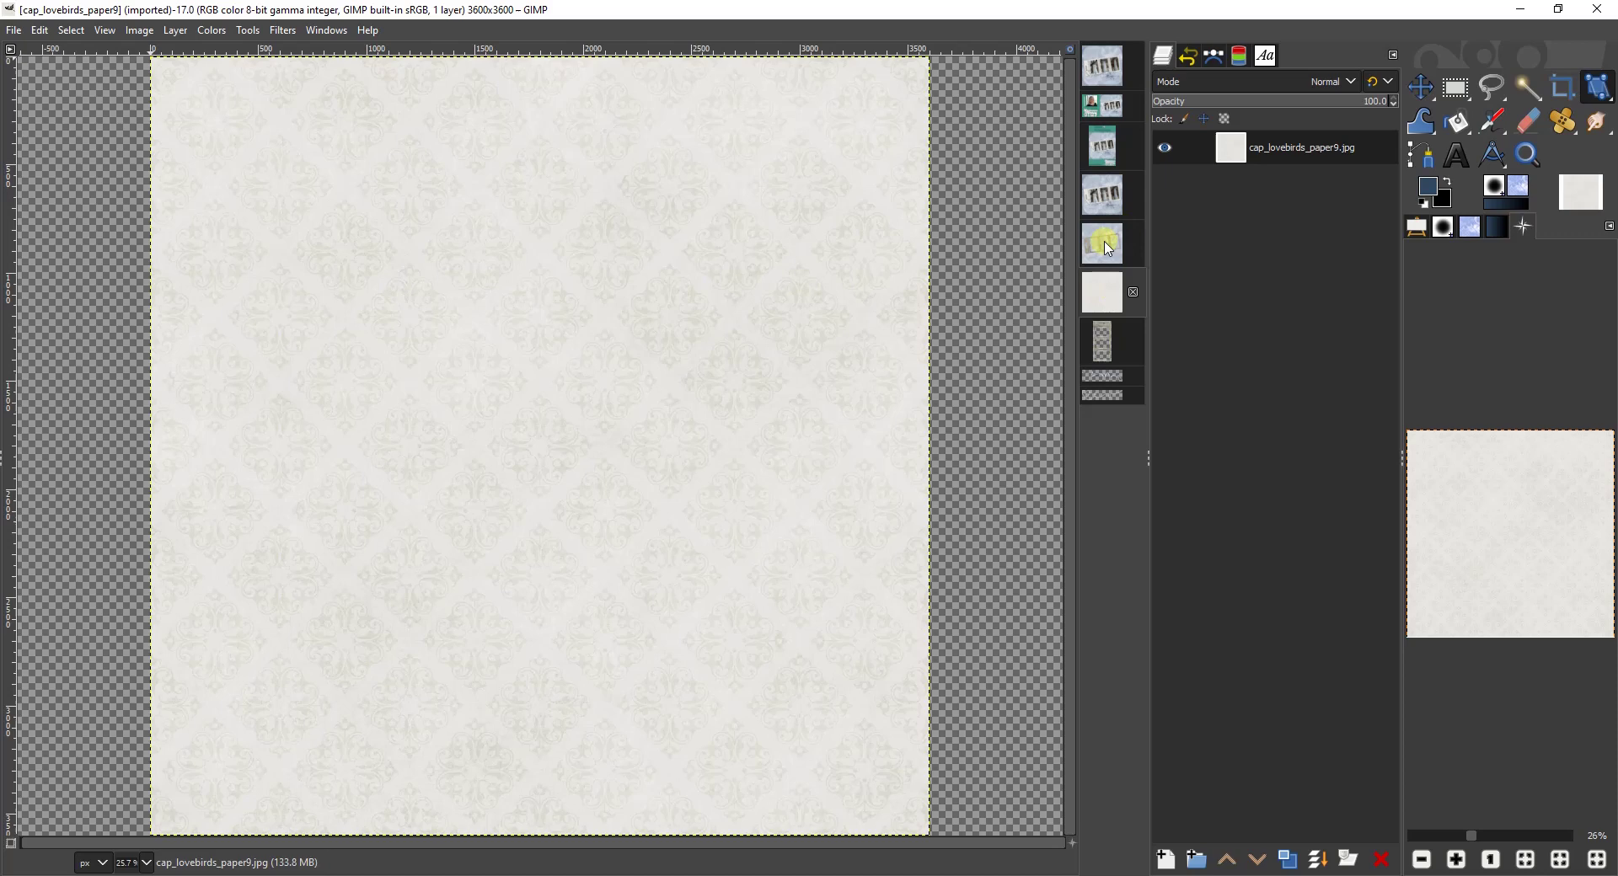
click(1108, 248)
click(1108, 200)
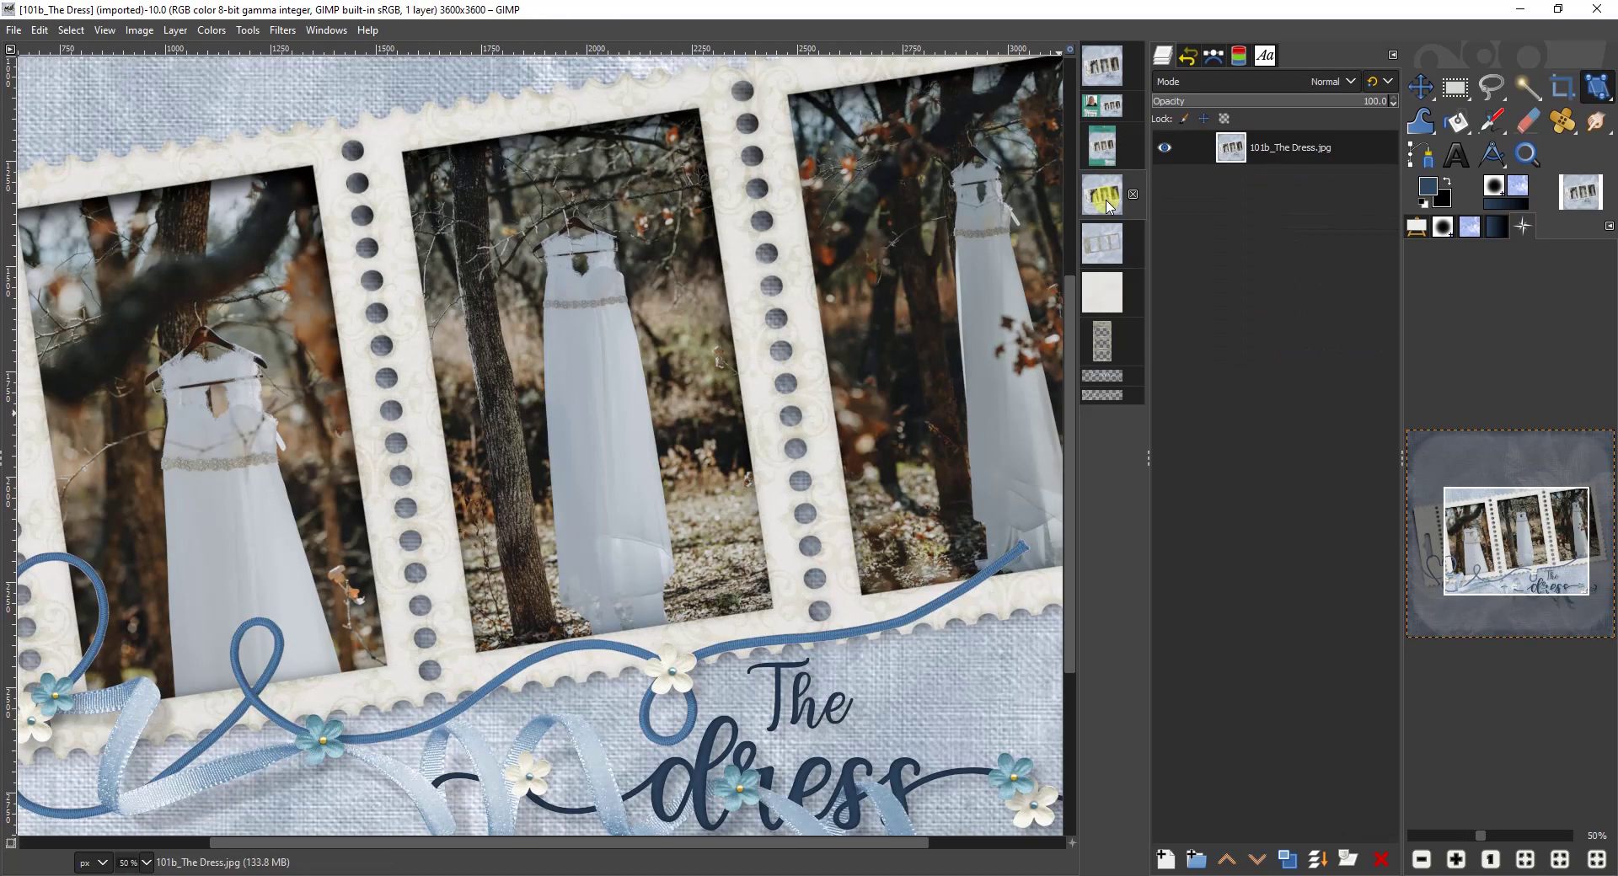
click(1517, 858)
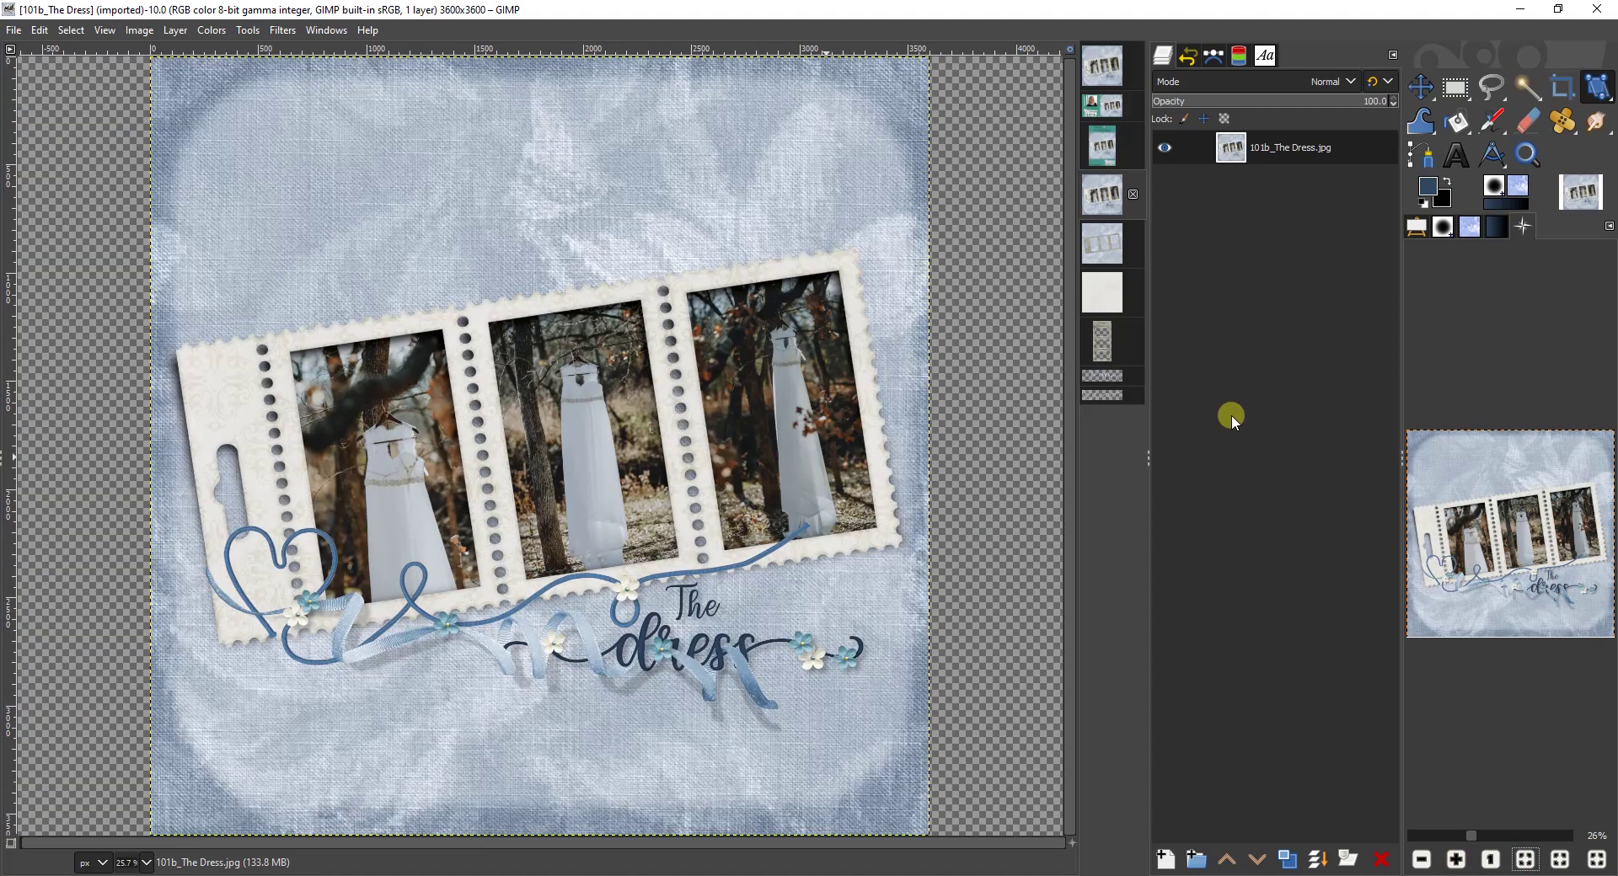
Step: Copy the cap_lovebirds_paper9 paper into the untitled working layout as a layer directly above the triple frame
click(1103, 347)
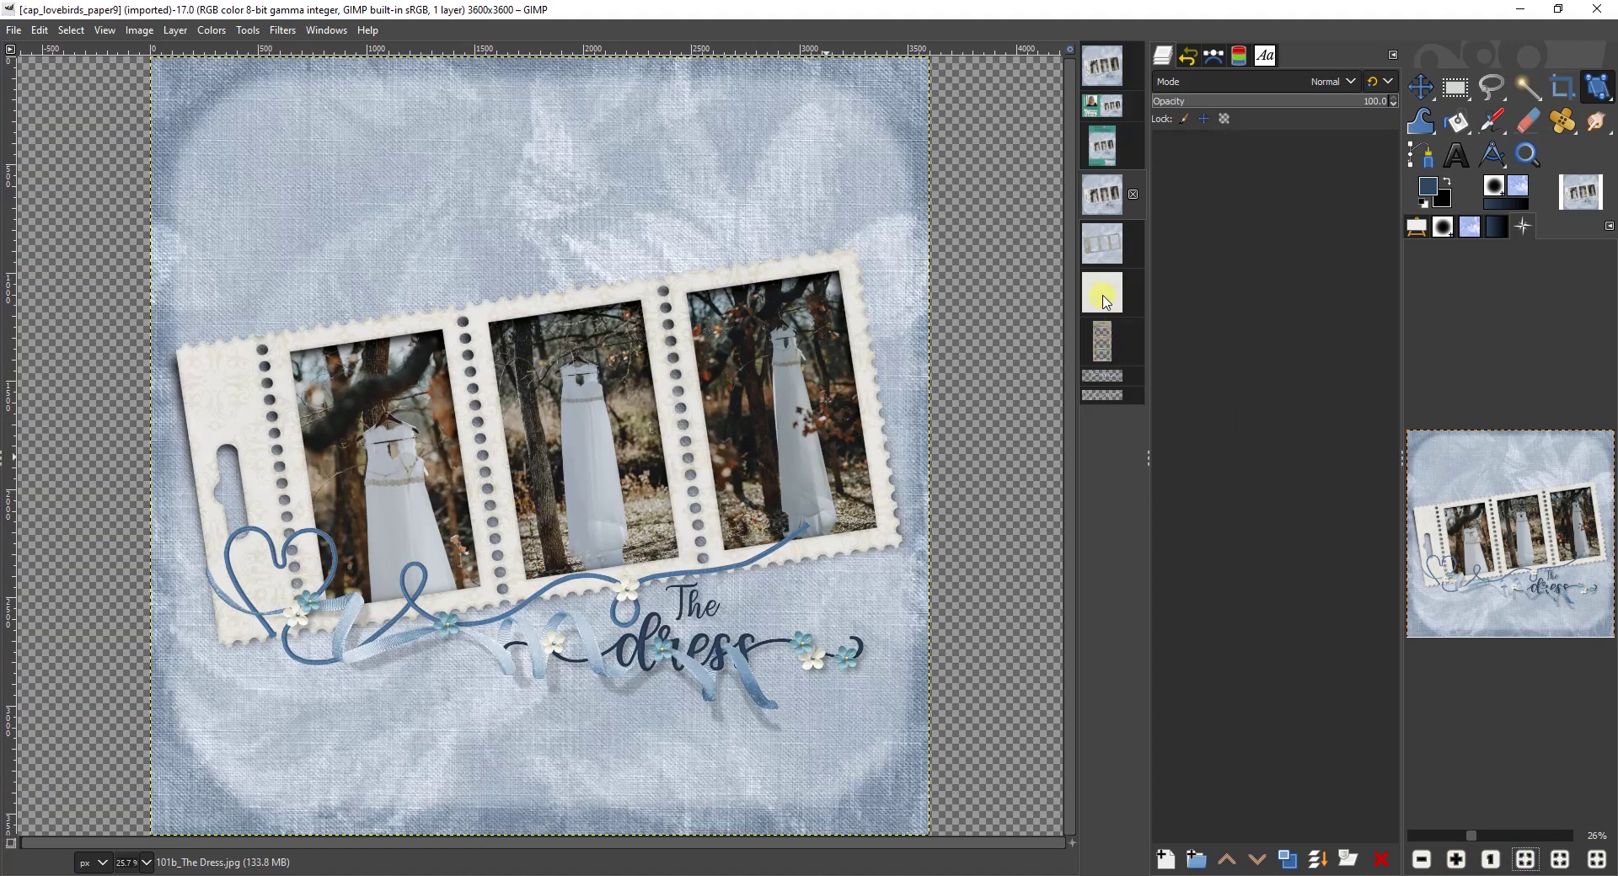
drag(1276, 150, 791, 417)
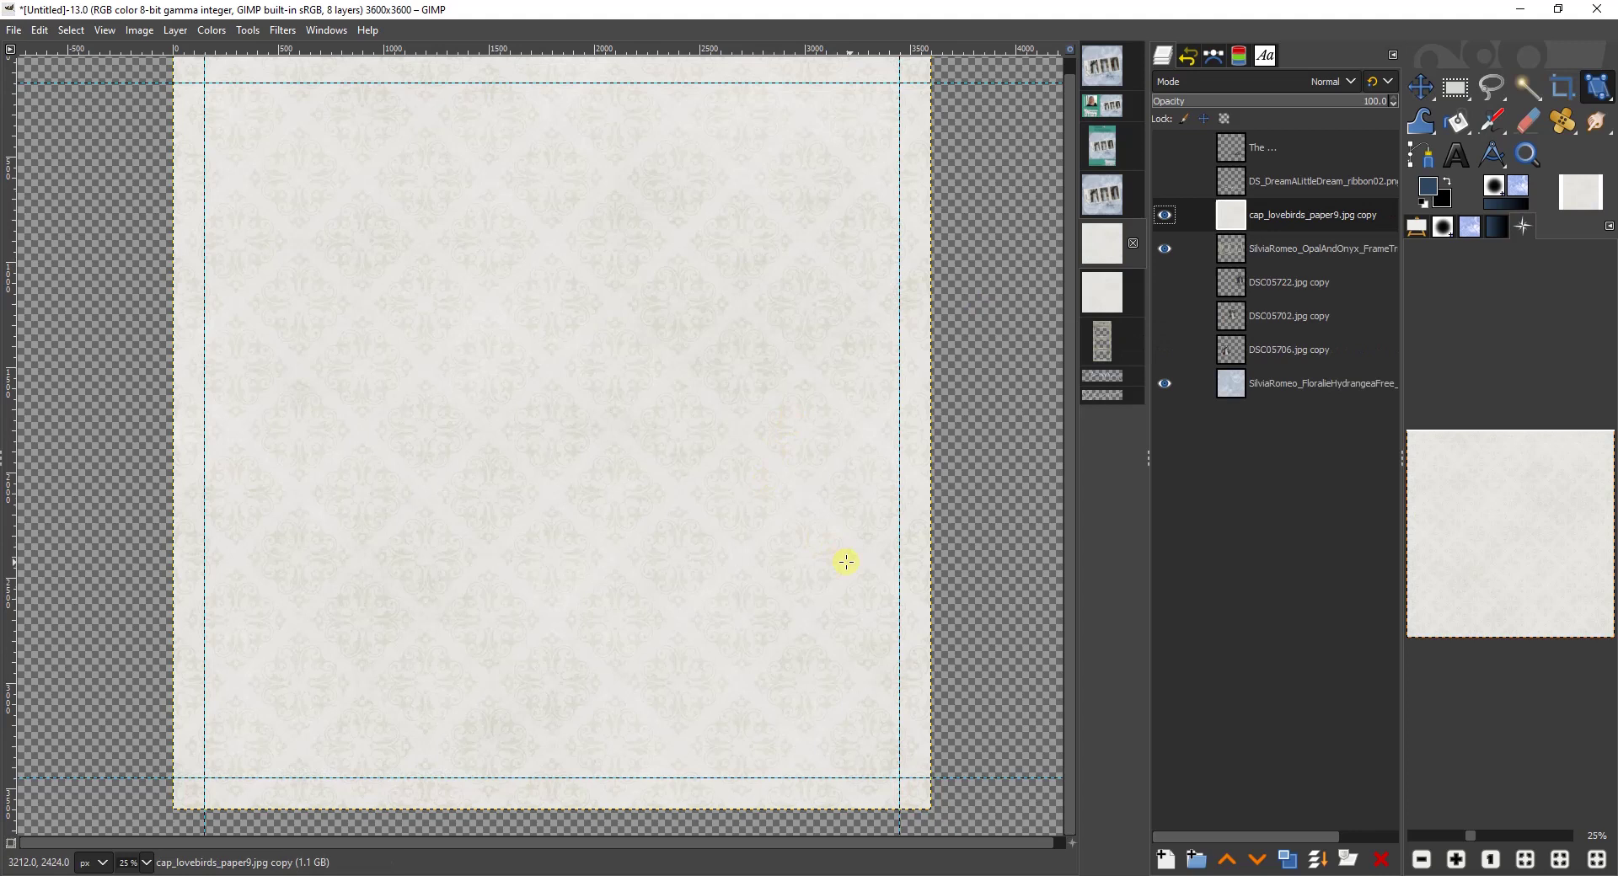
drag(1067, 617, 1069, 602)
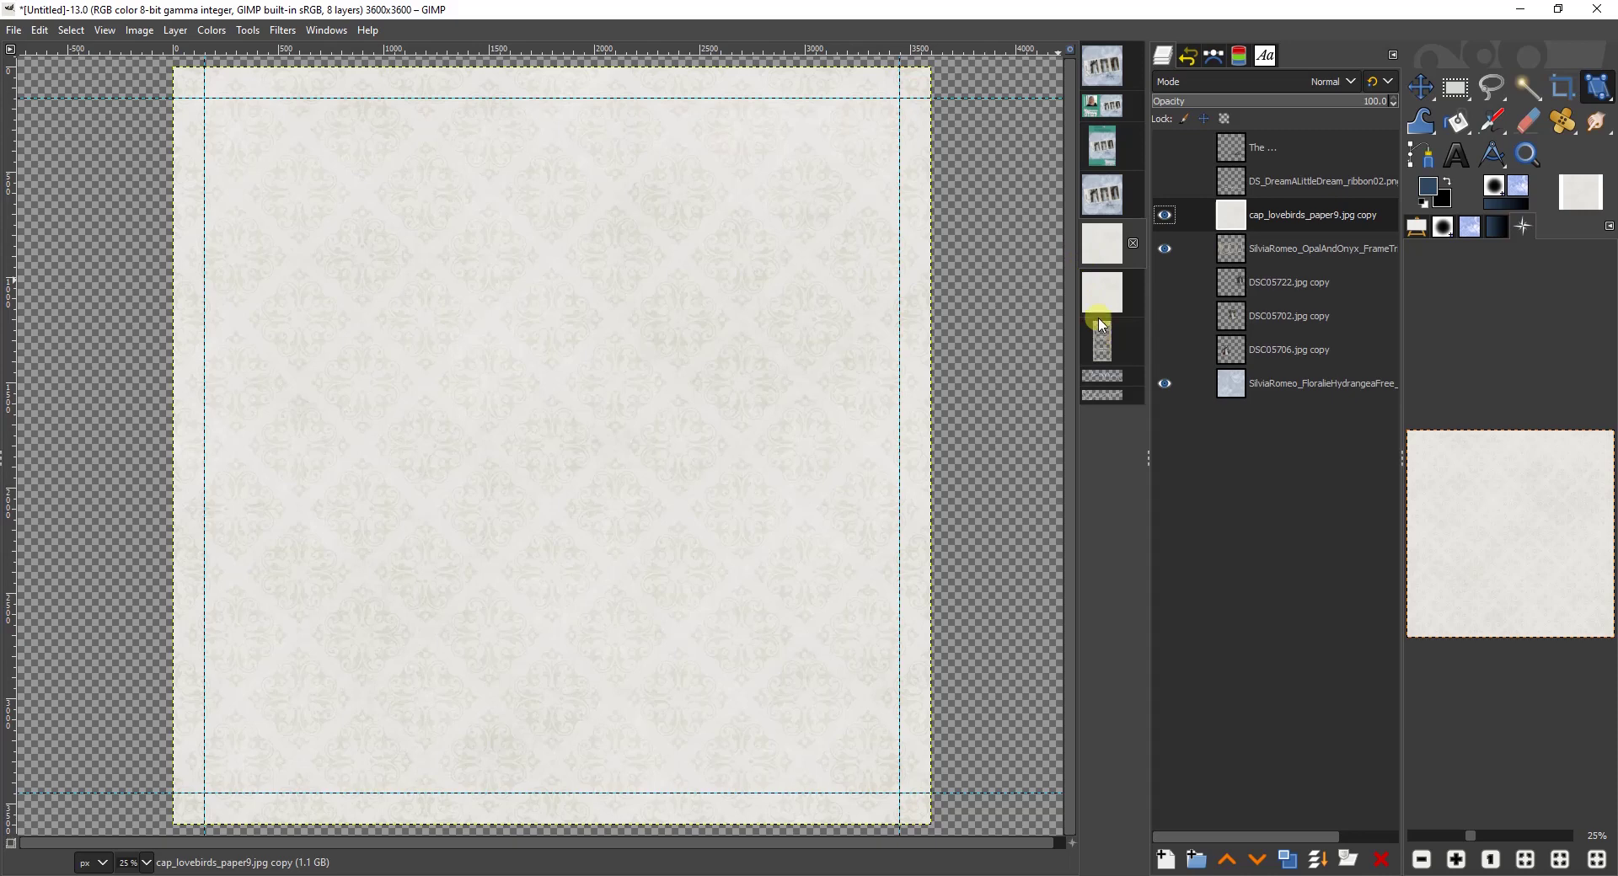
Step: Hide the paper layer and create a selection from the alpha of the triple frame layer
click(1164, 215)
click(1259, 253)
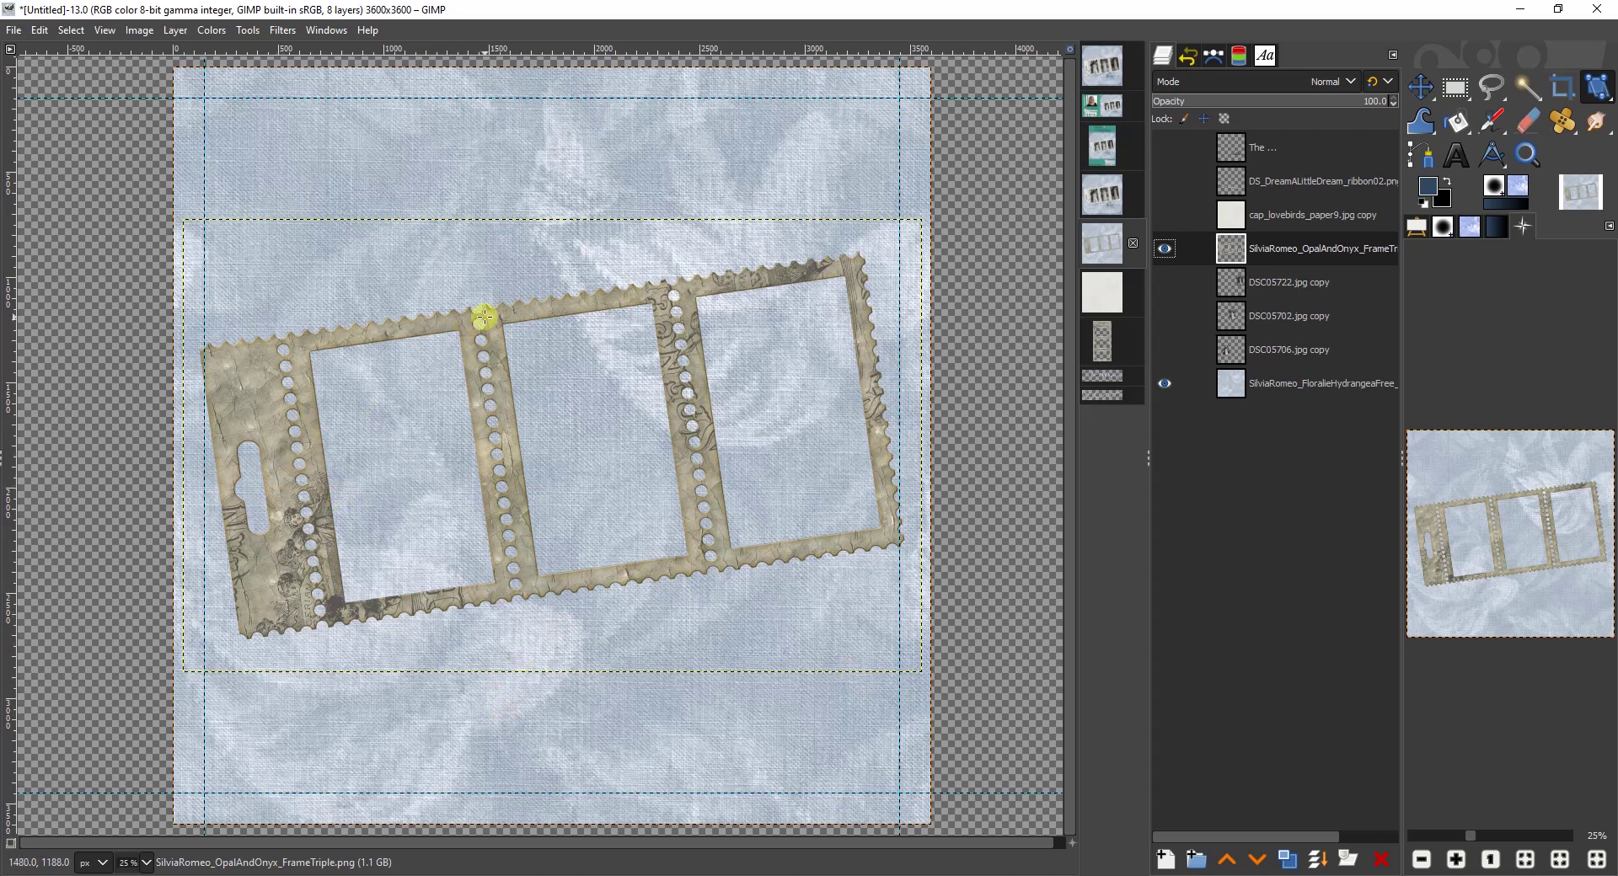
right_click(1276, 245)
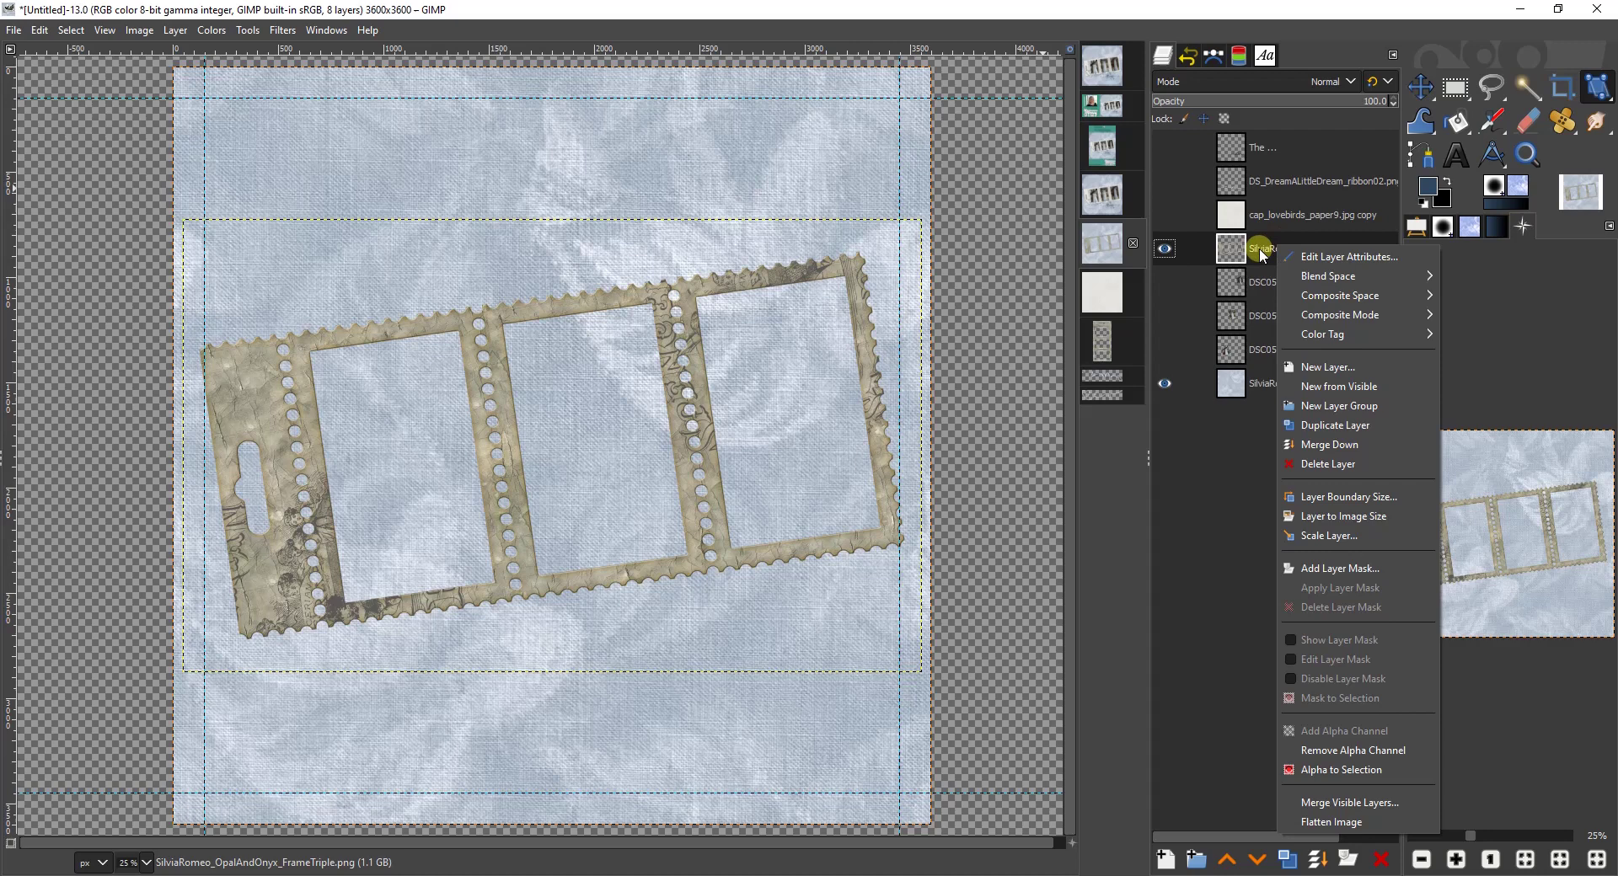
click(1311, 770)
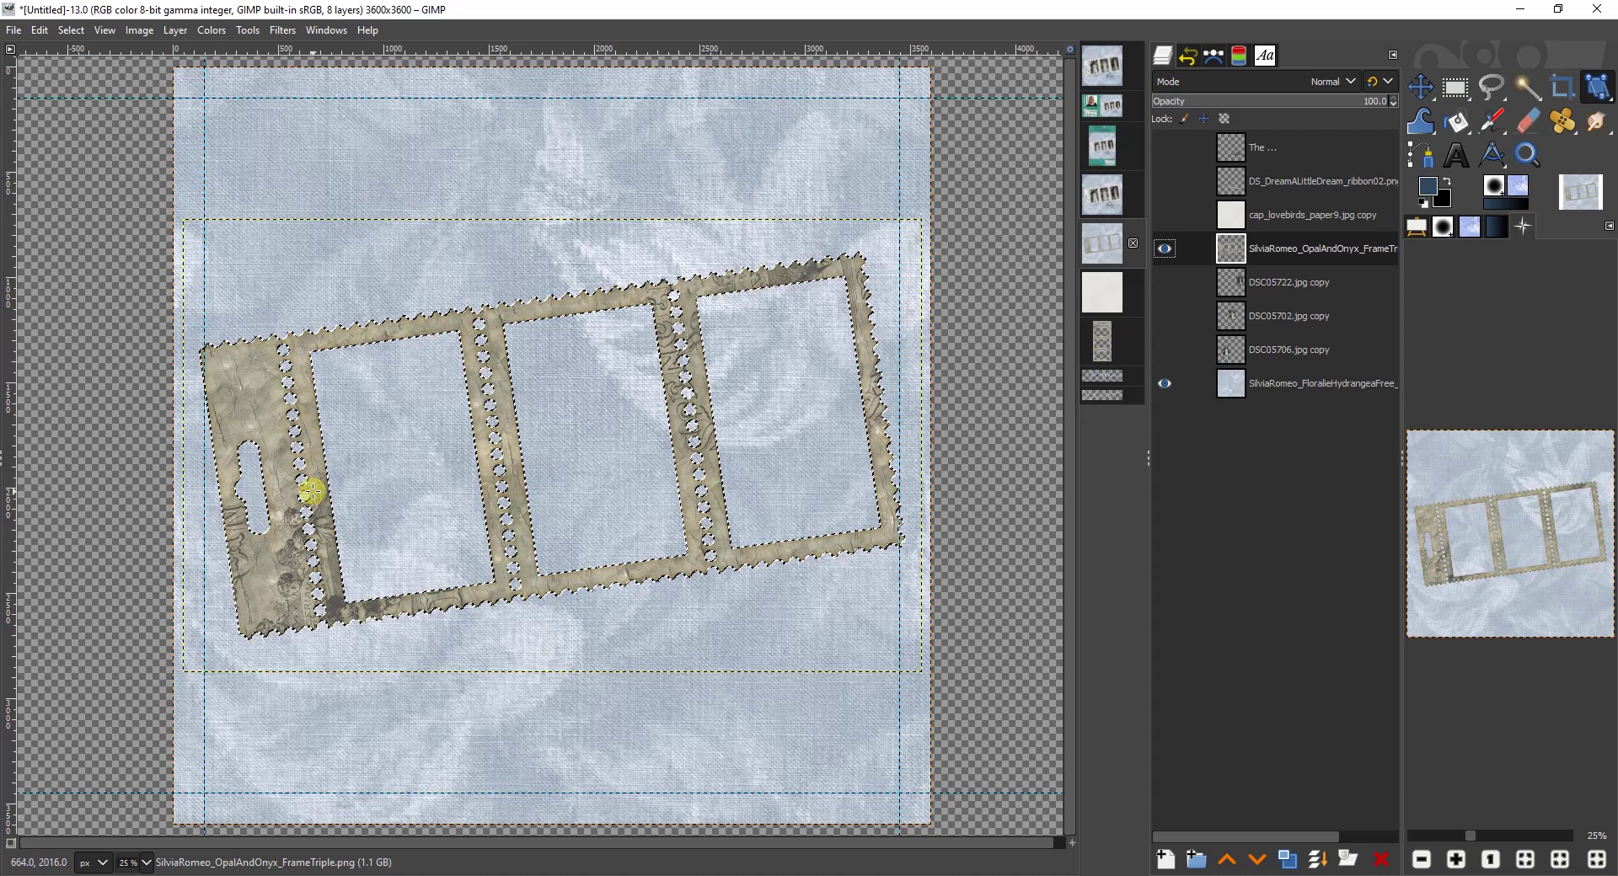
Step: Show the paper layer, invert the selection, and delete the paper outside the frame shape
click(1163, 216)
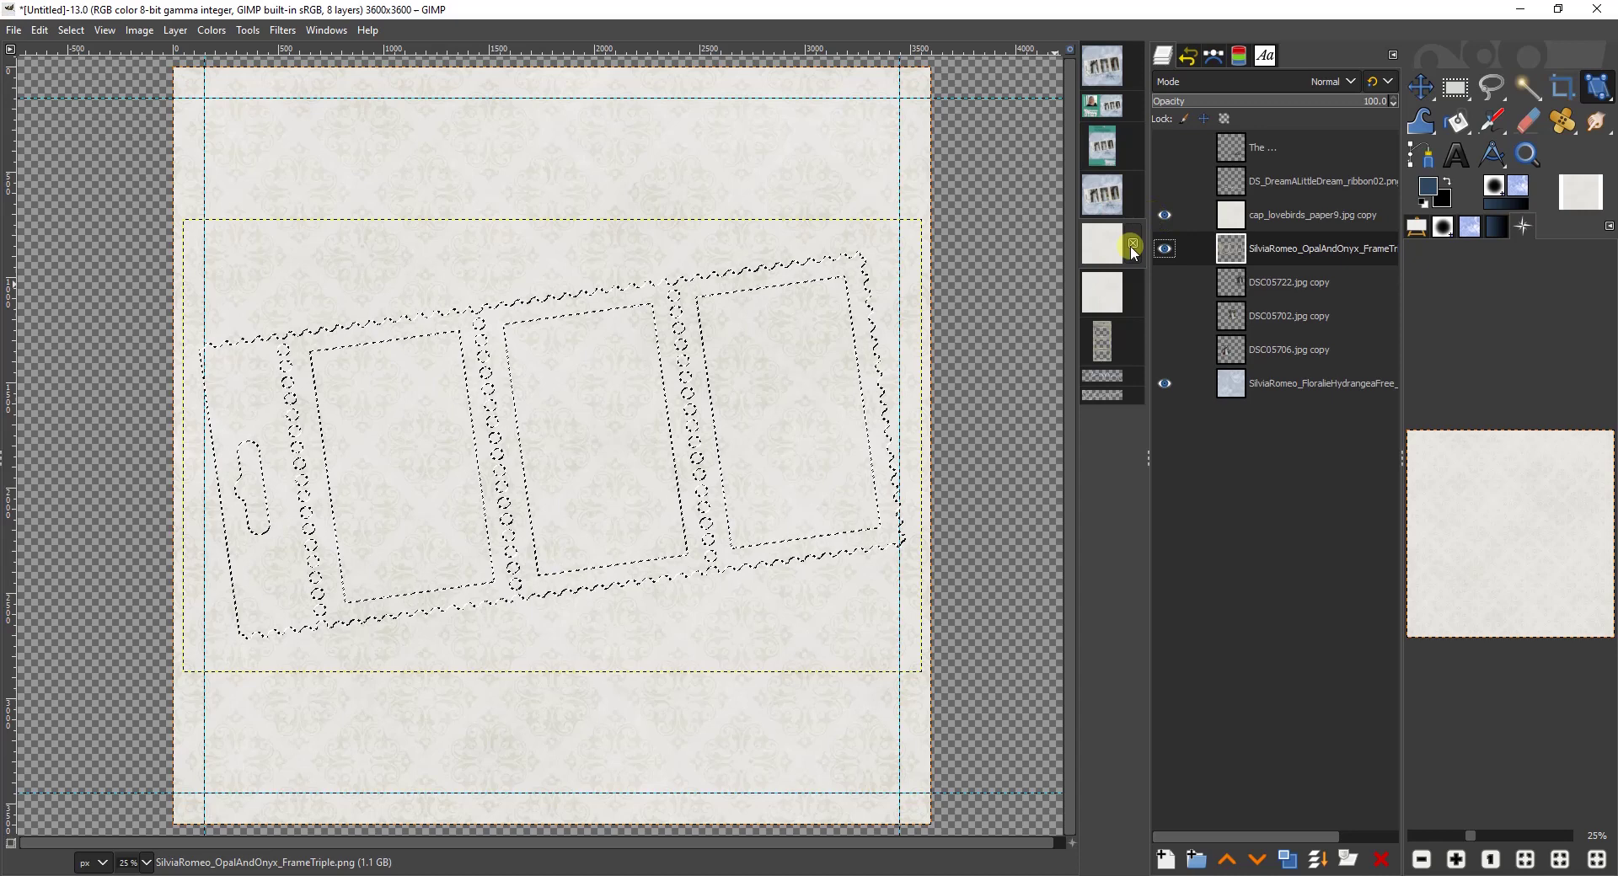
right_click(600, 245)
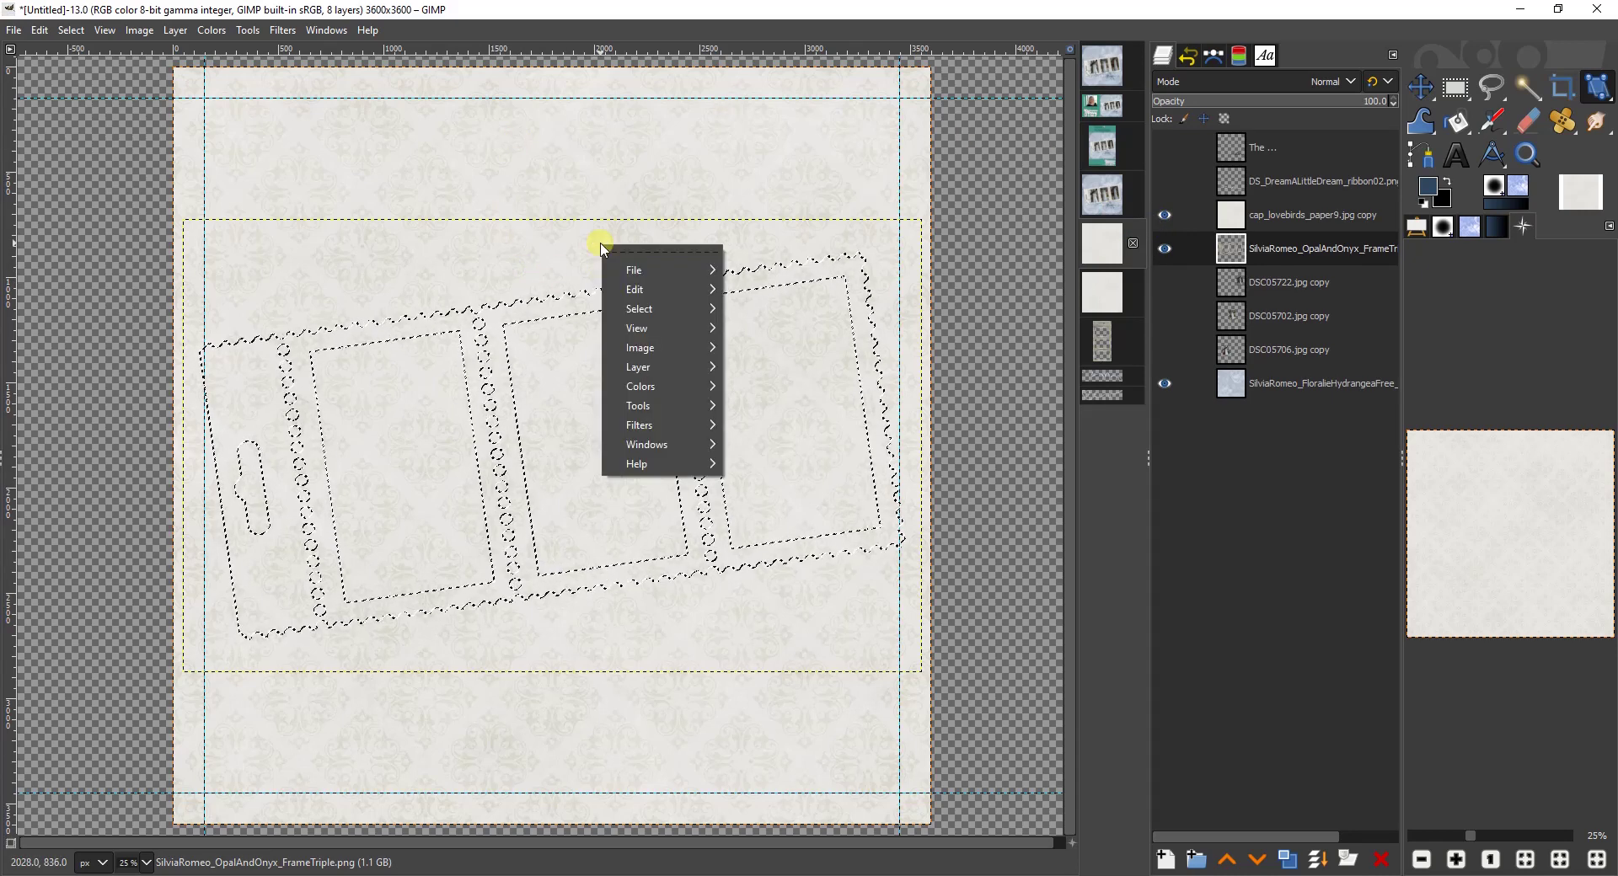
click(742, 335)
key(ctrl+z)
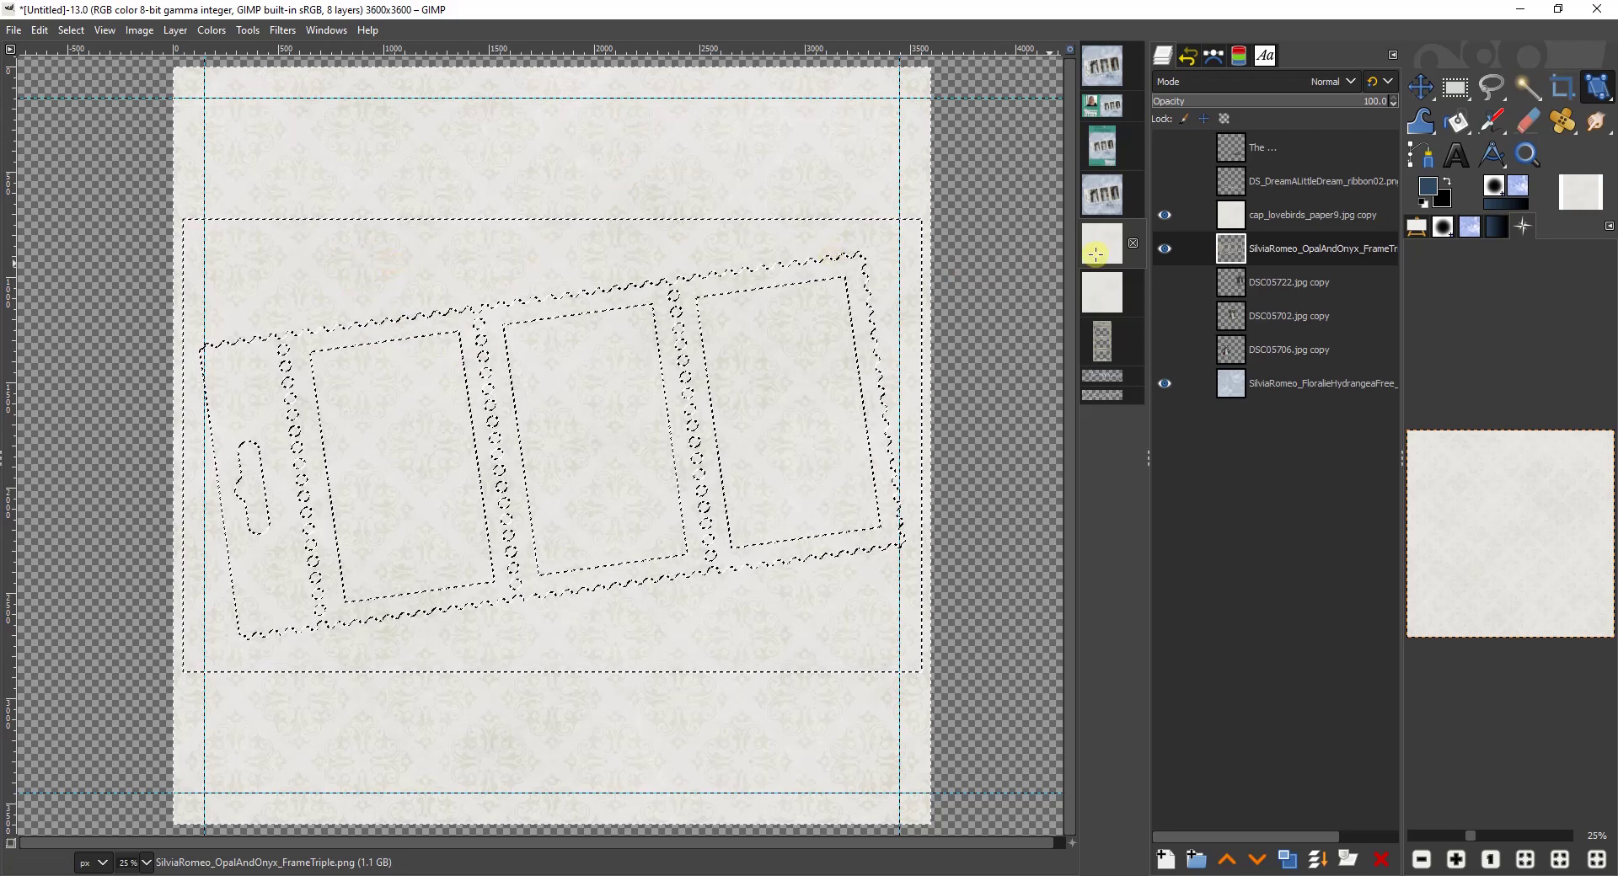
click(1291, 215)
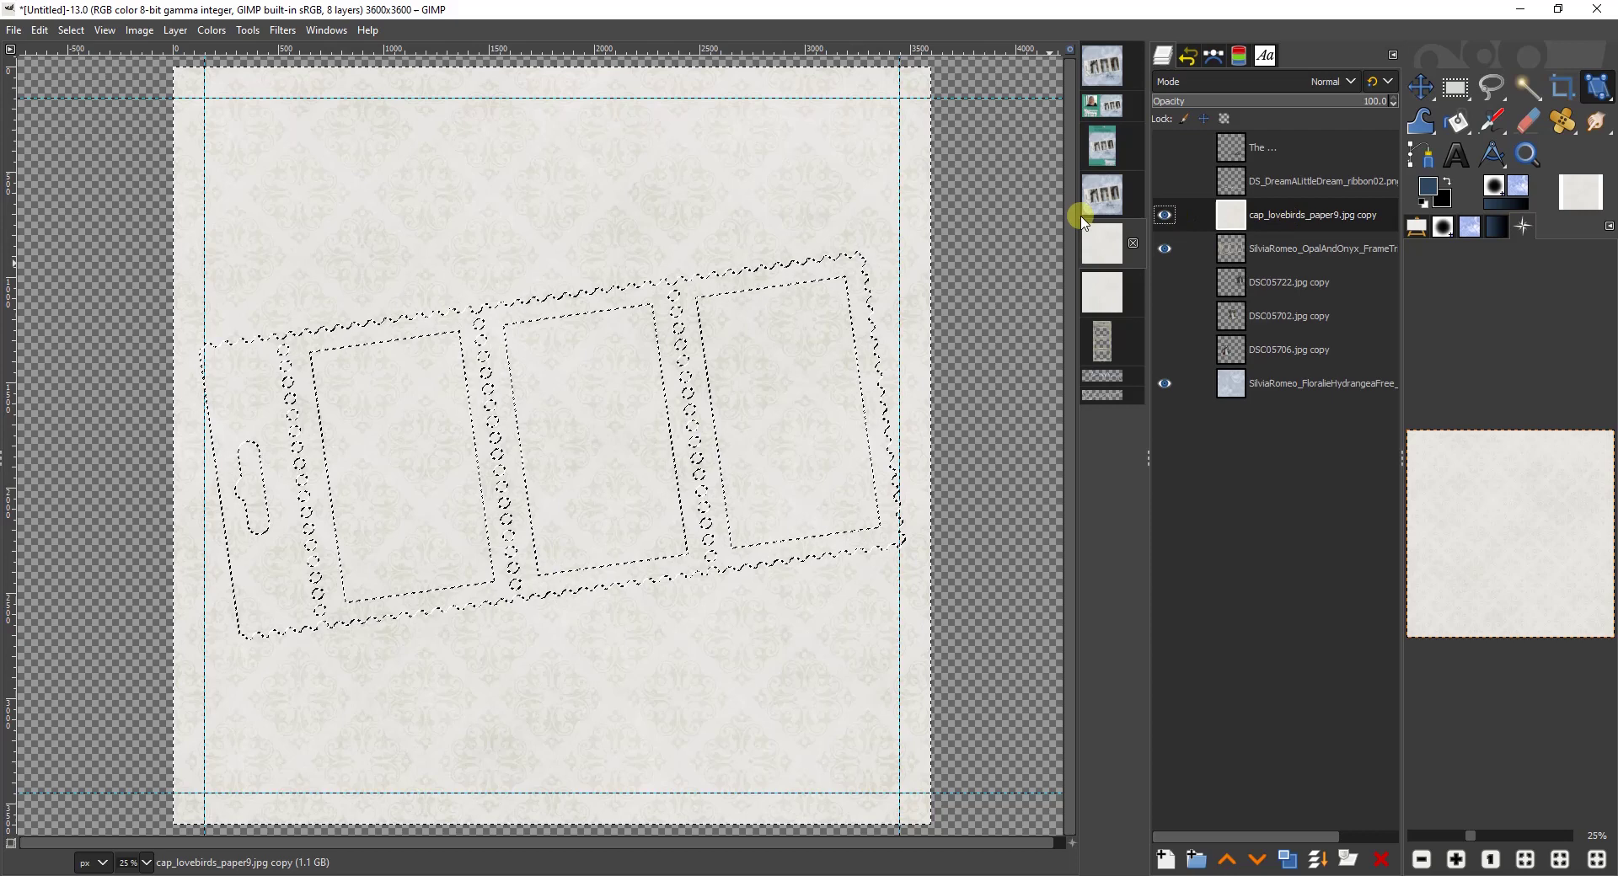
key(Delete)
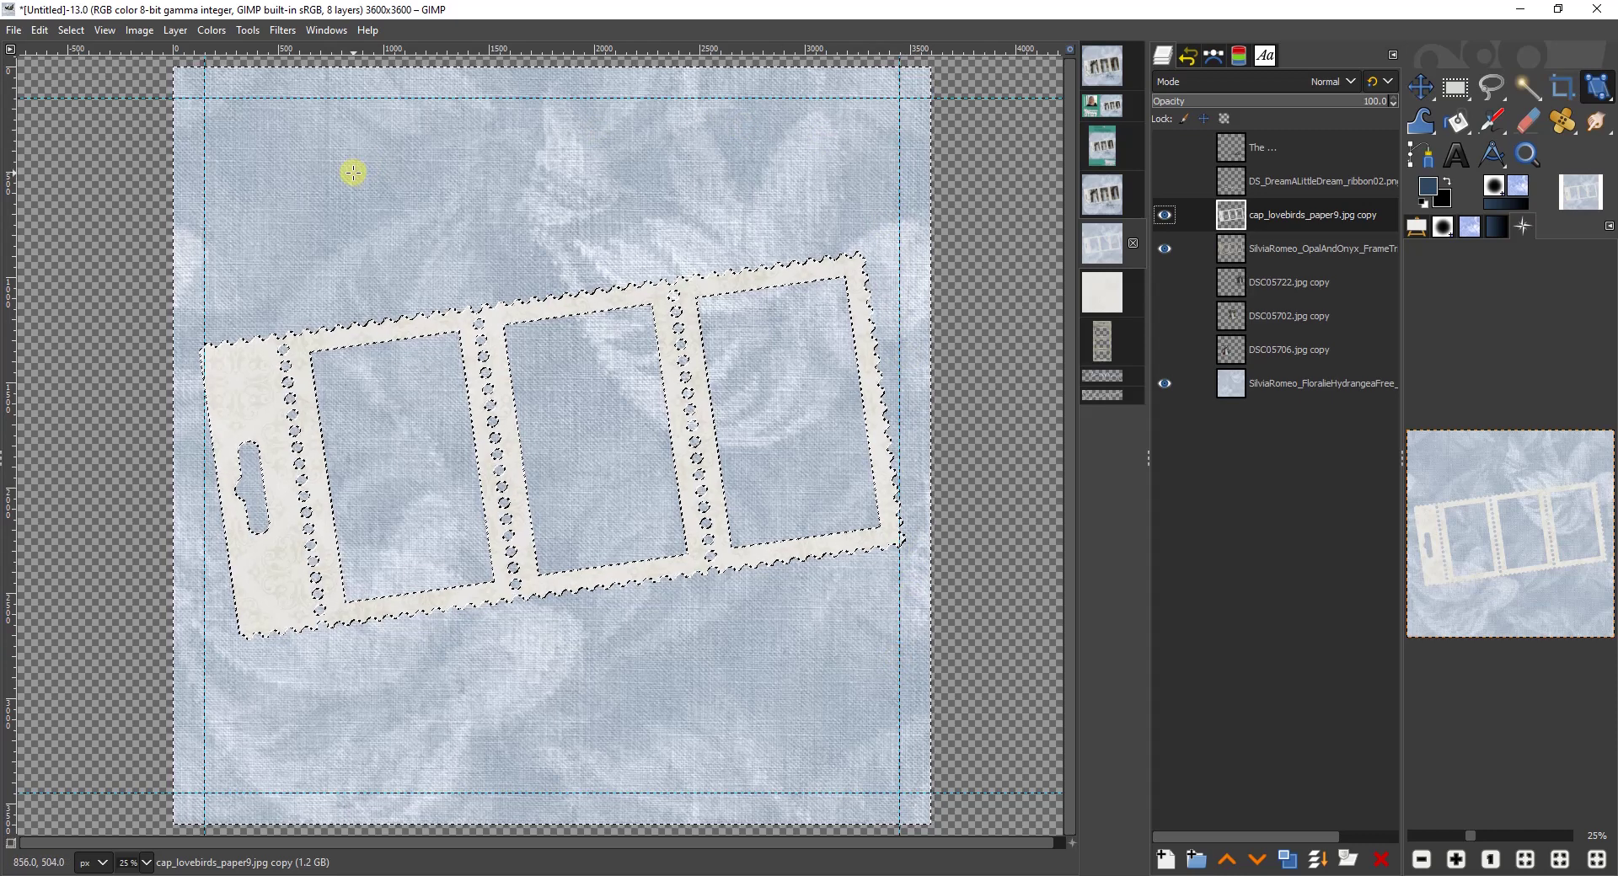
Step: Invert the selection back to the frame shape and add a transparent layer named shadow beneath the cut-out paper
right_click(497, 327)
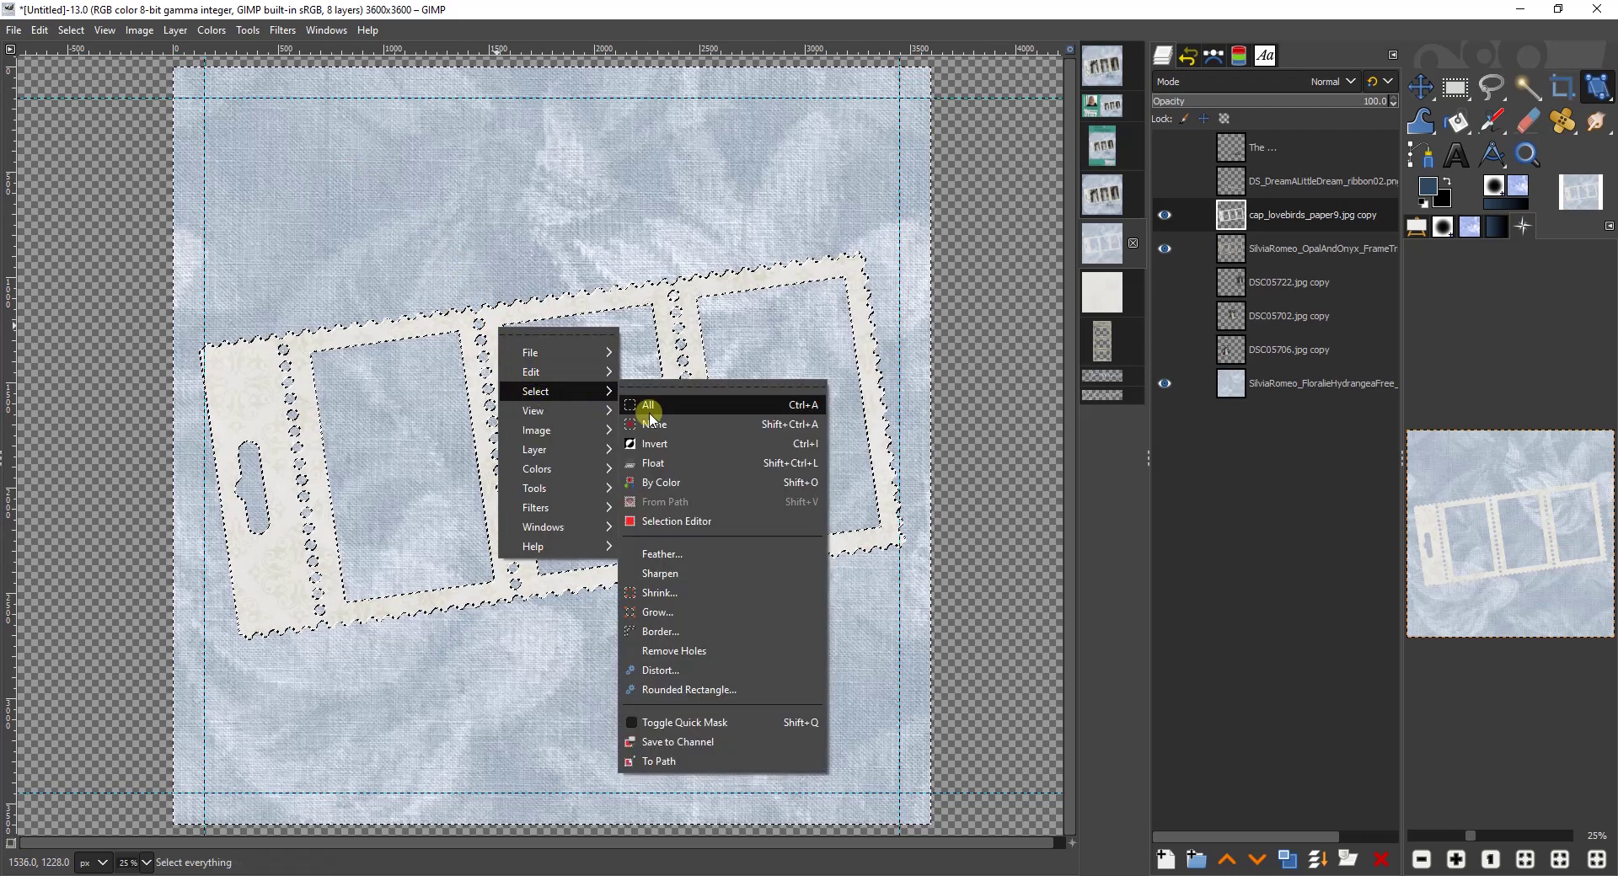
click(653, 445)
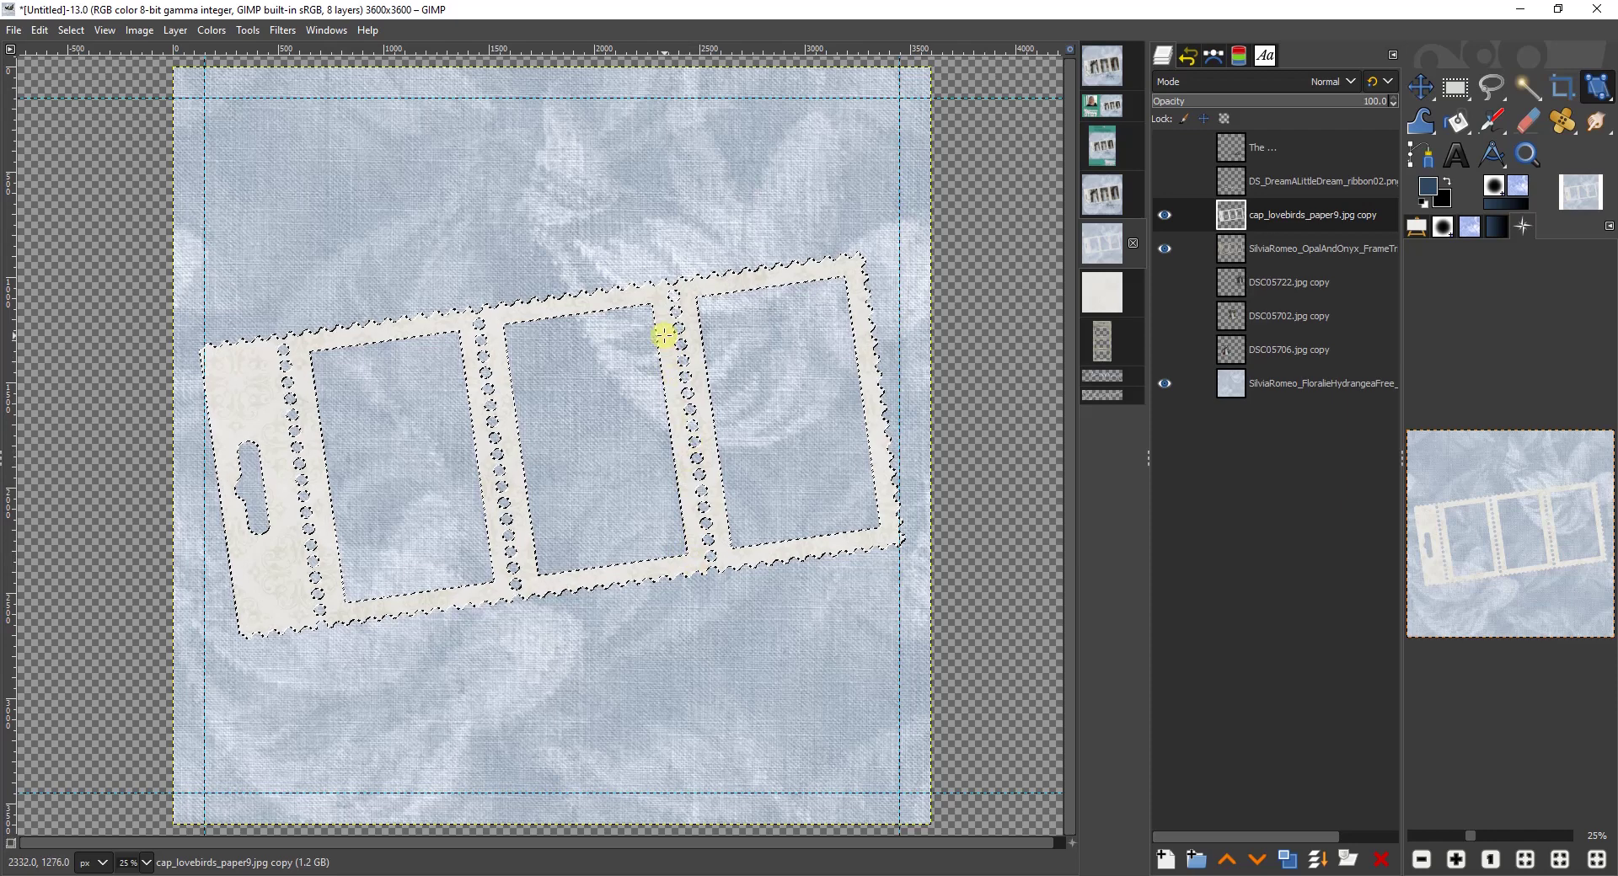
click(1163, 860)
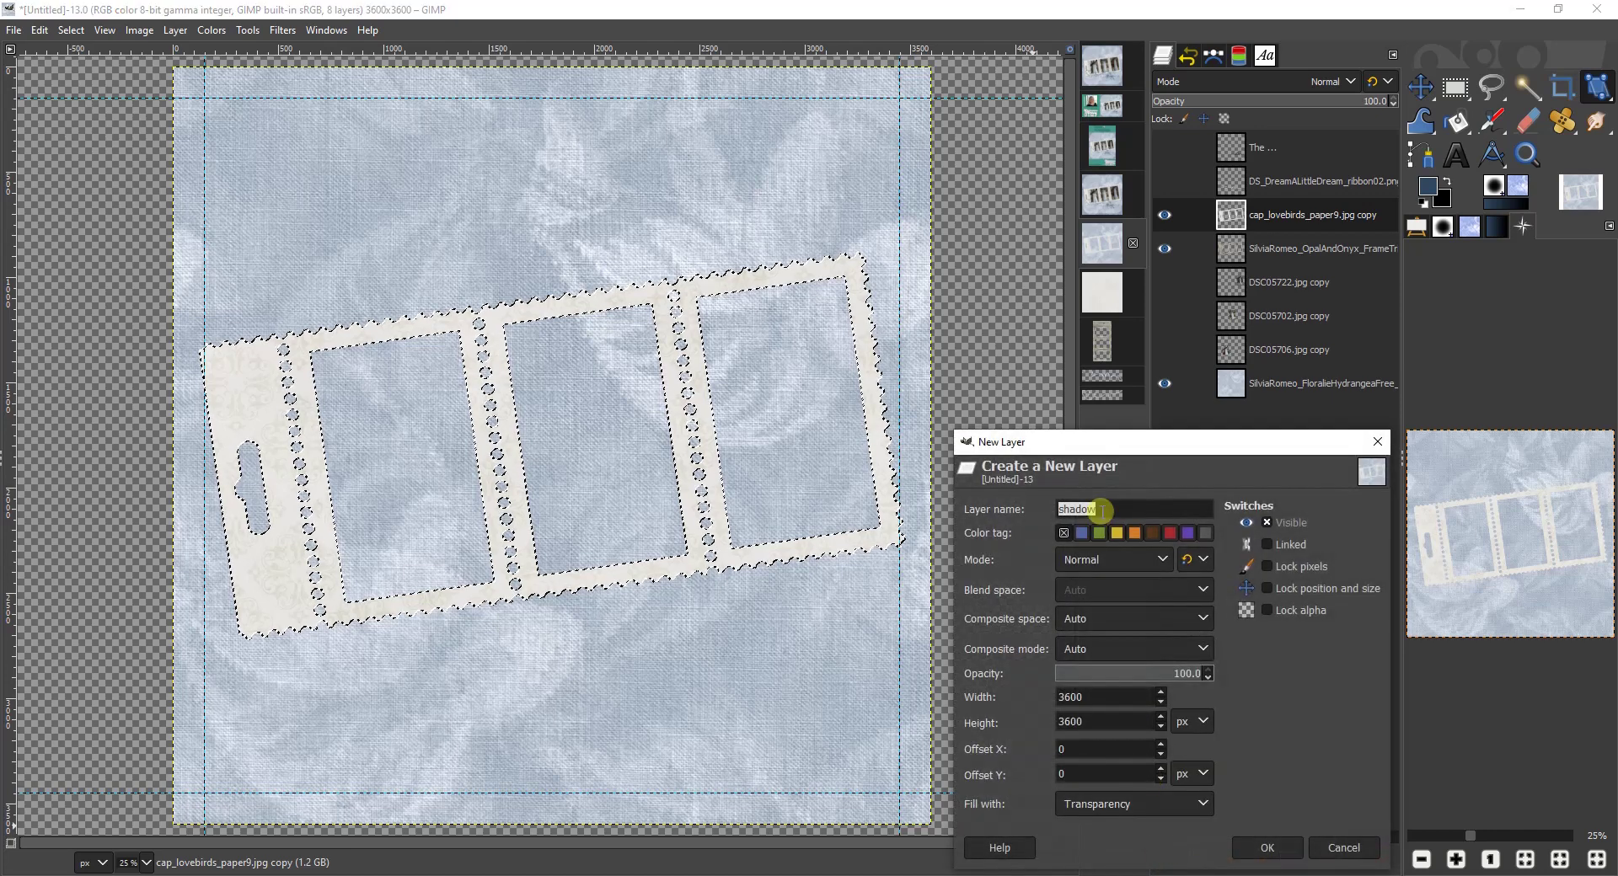
click(1278, 843)
drag(1291, 209, 1305, 266)
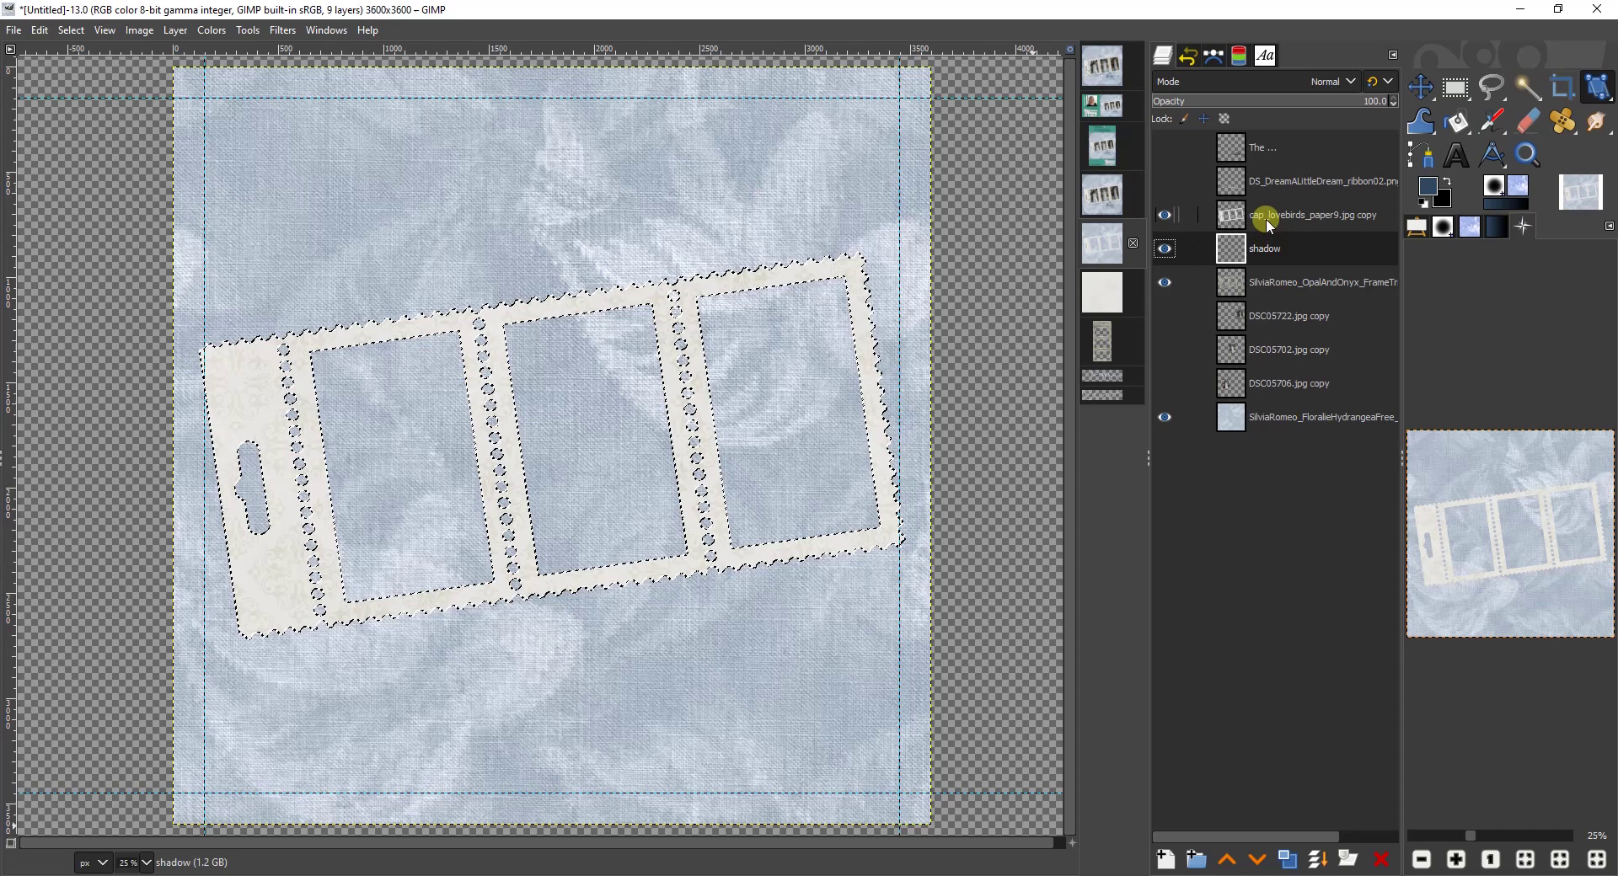
Step: Fill the frame selection on the shadow layer with black using Bucket Fill, and hide the paper layer above it
click(1457, 122)
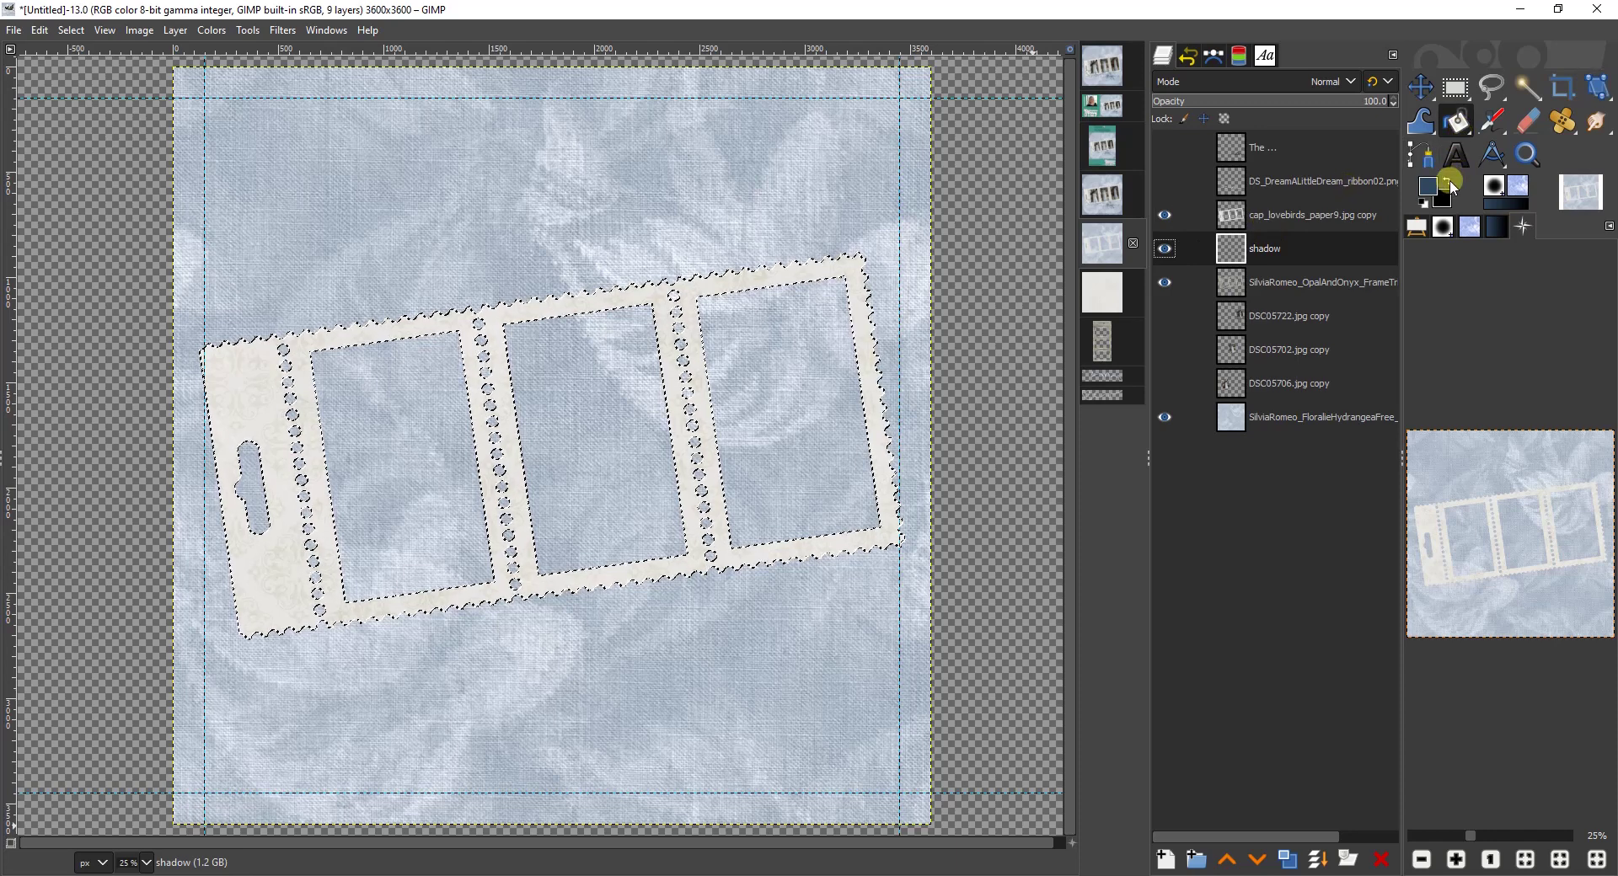
click(1451, 183)
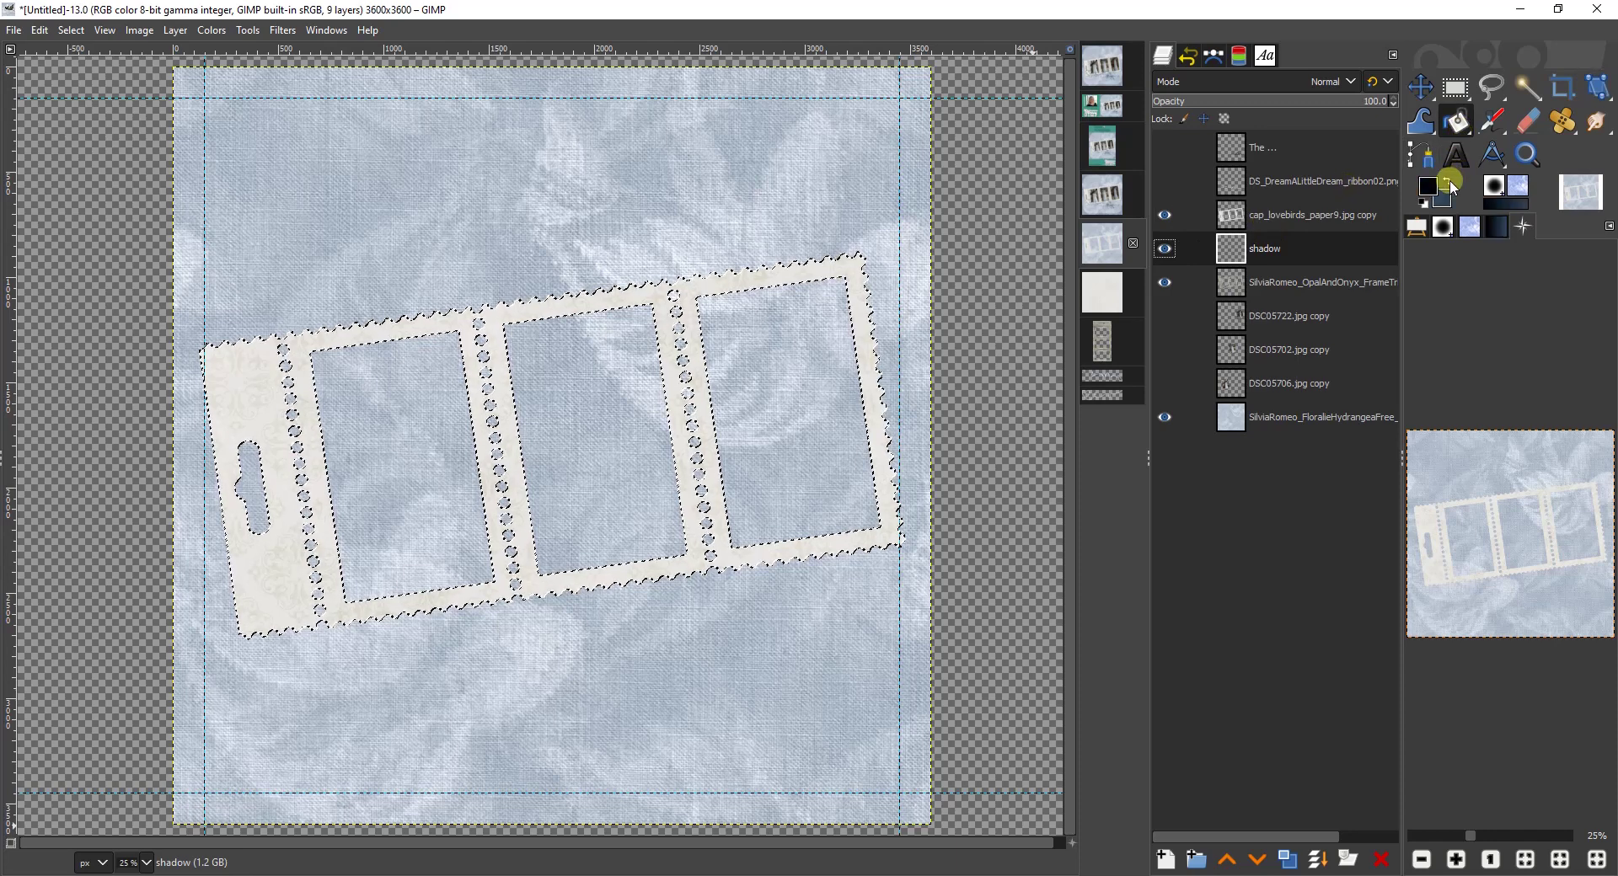
click(691, 290)
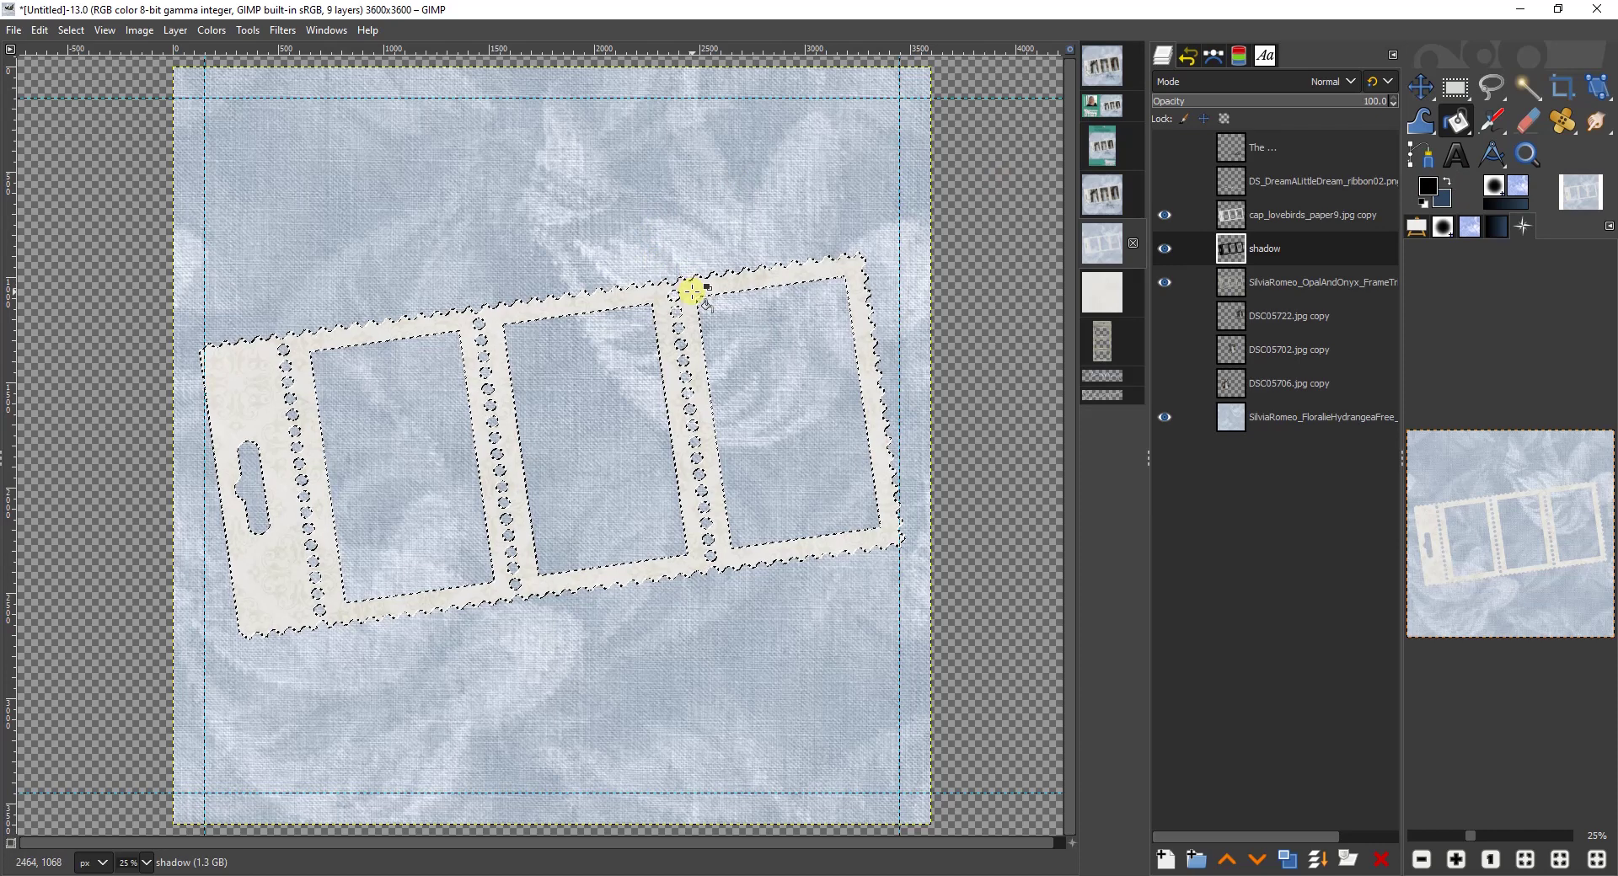
click(1164, 215)
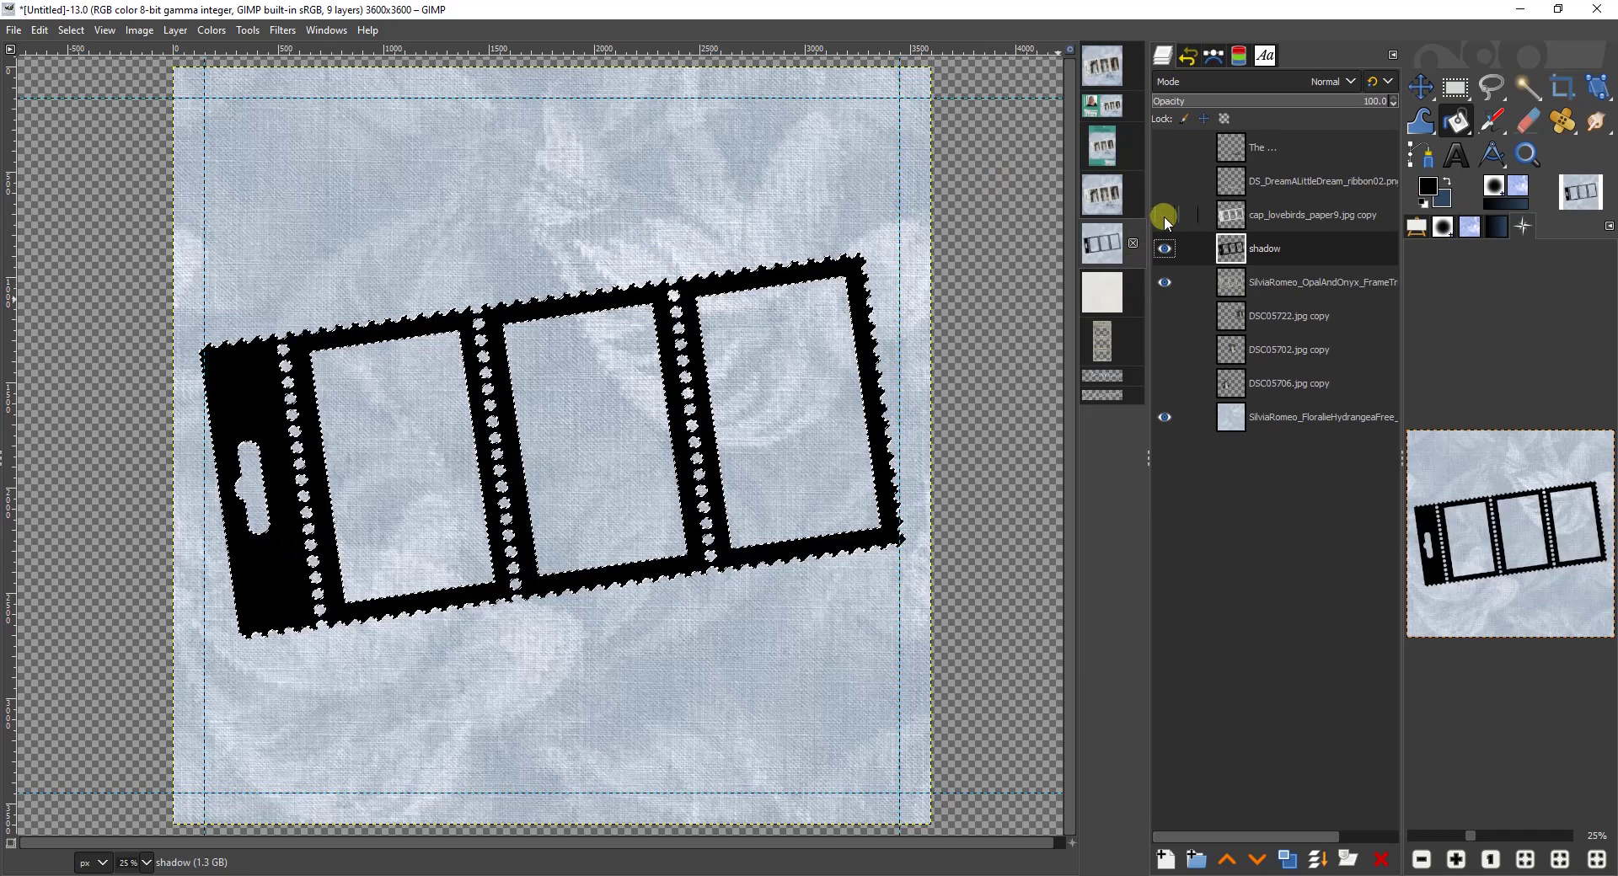
Step: Clear the selection and apply a Gaussian Blur of about 16 px to the black frame shape on the shadow layer
click(69, 30)
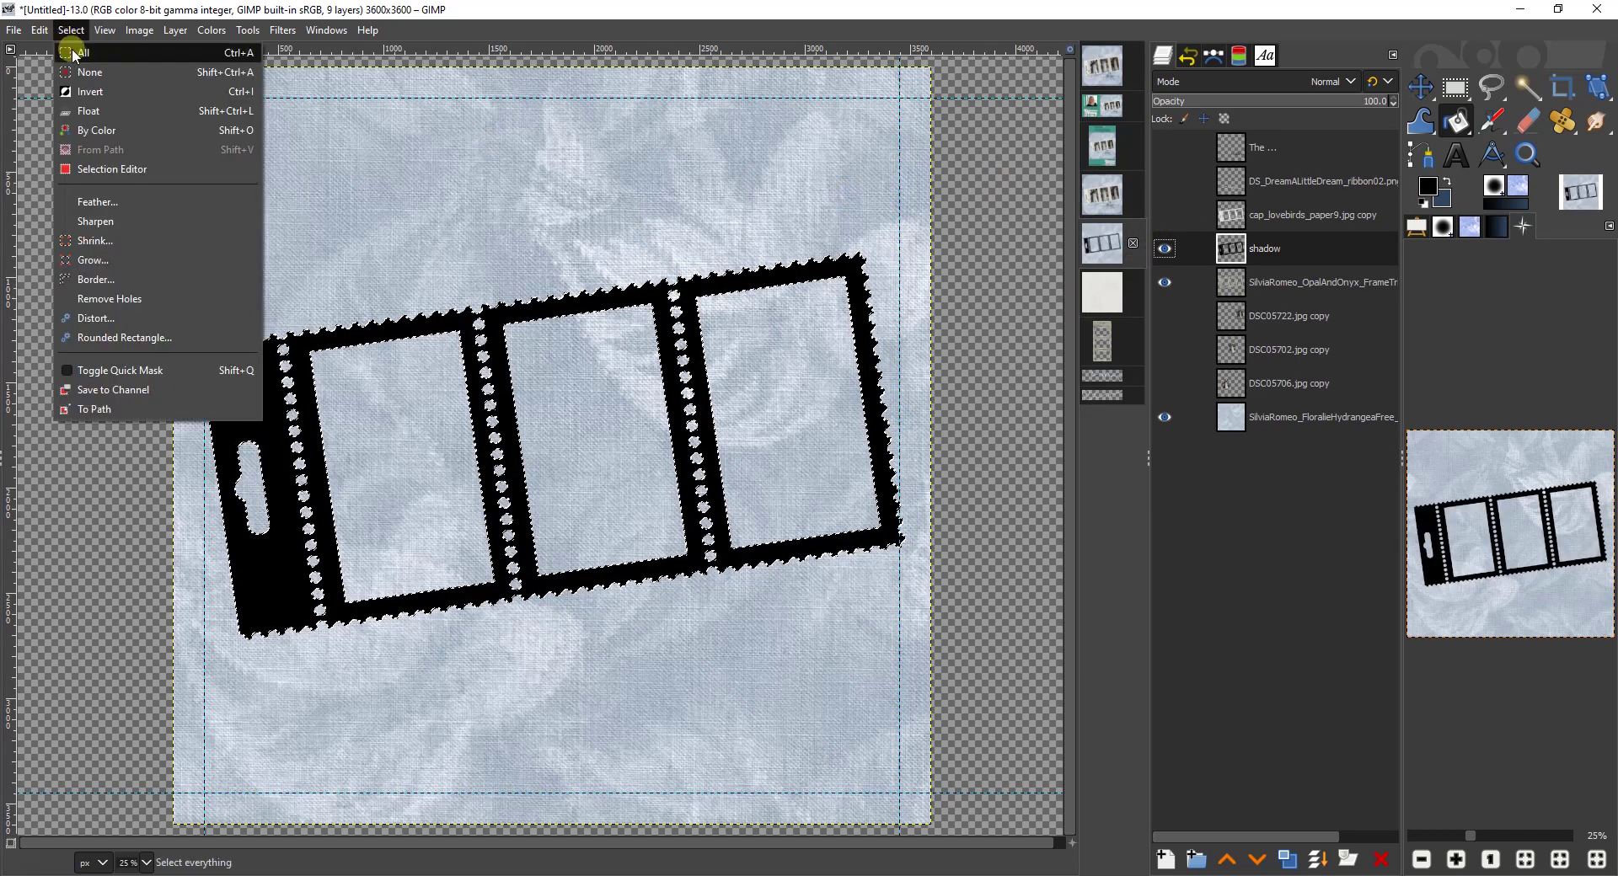
click(78, 73)
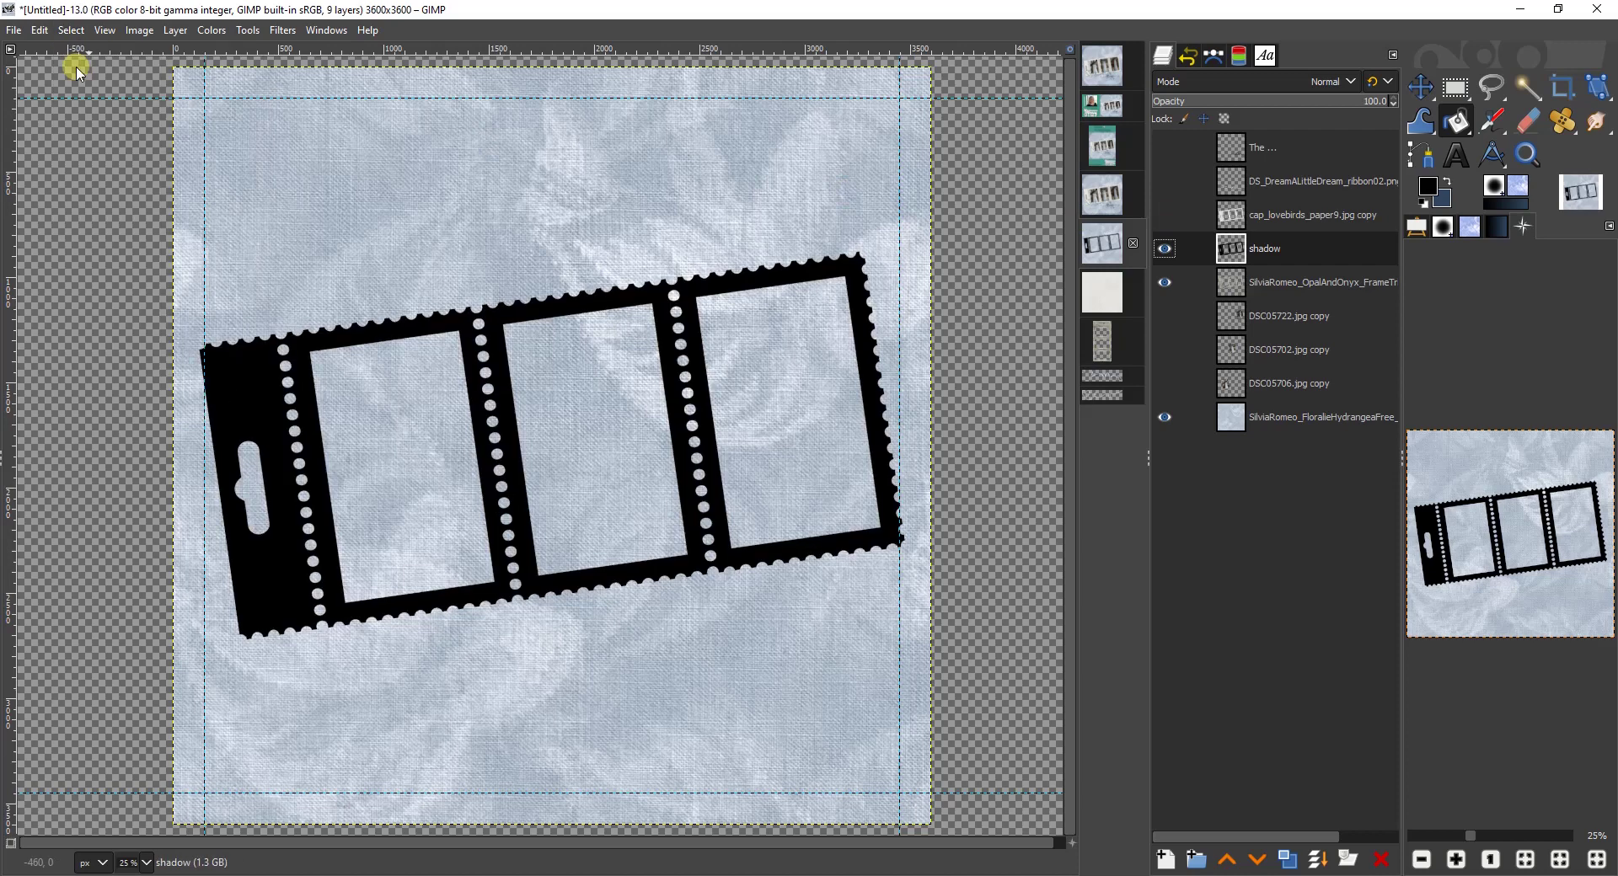
click(283, 31)
mouse_move(320, 150)
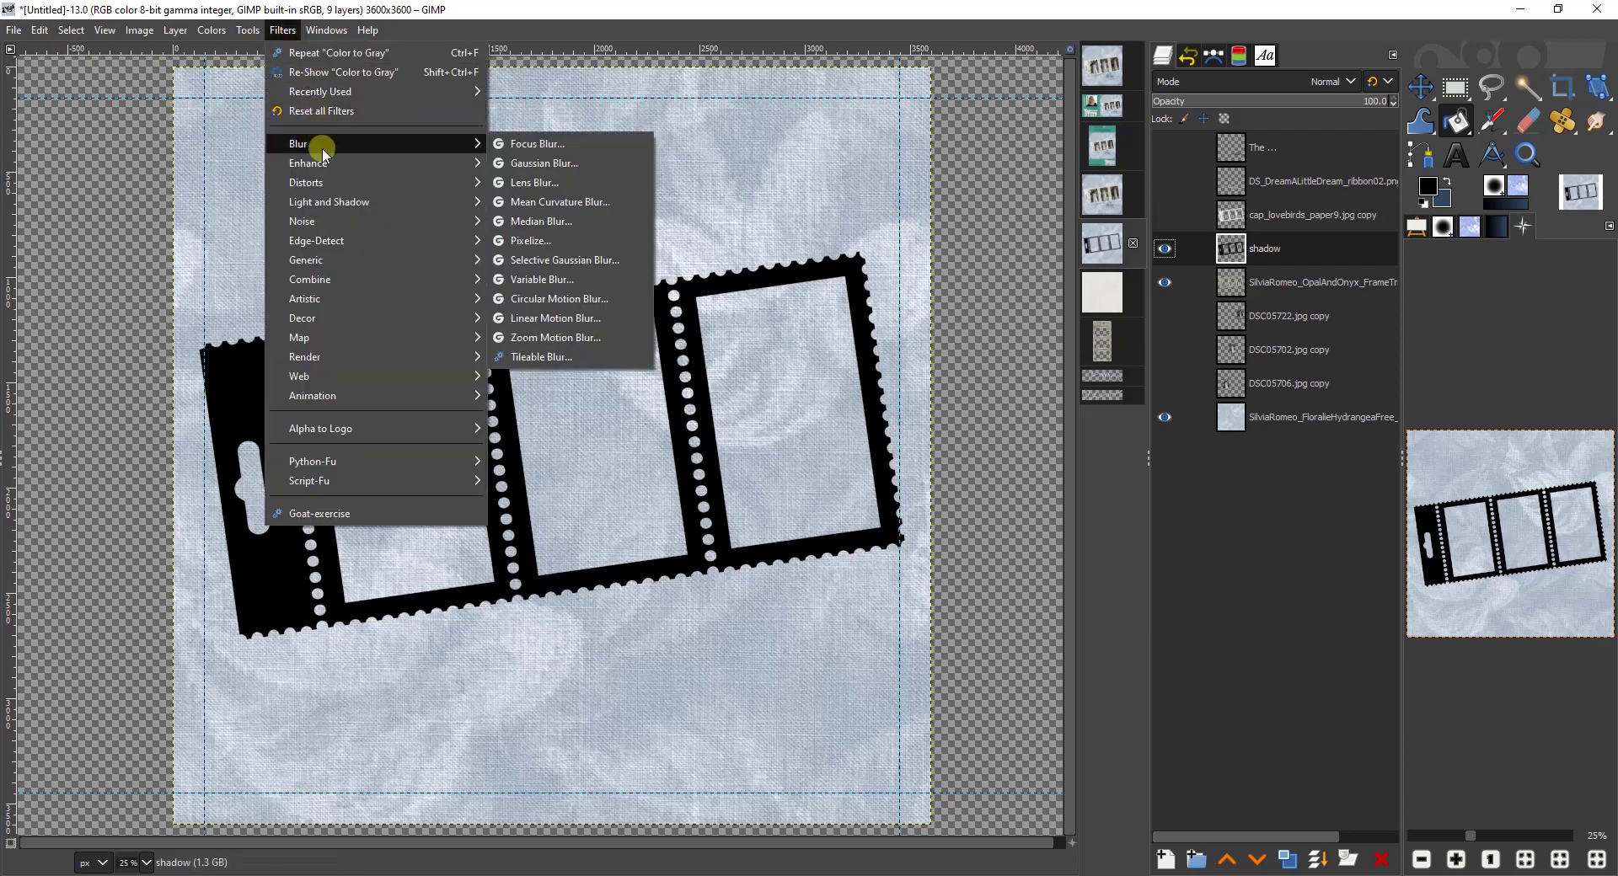
click(553, 164)
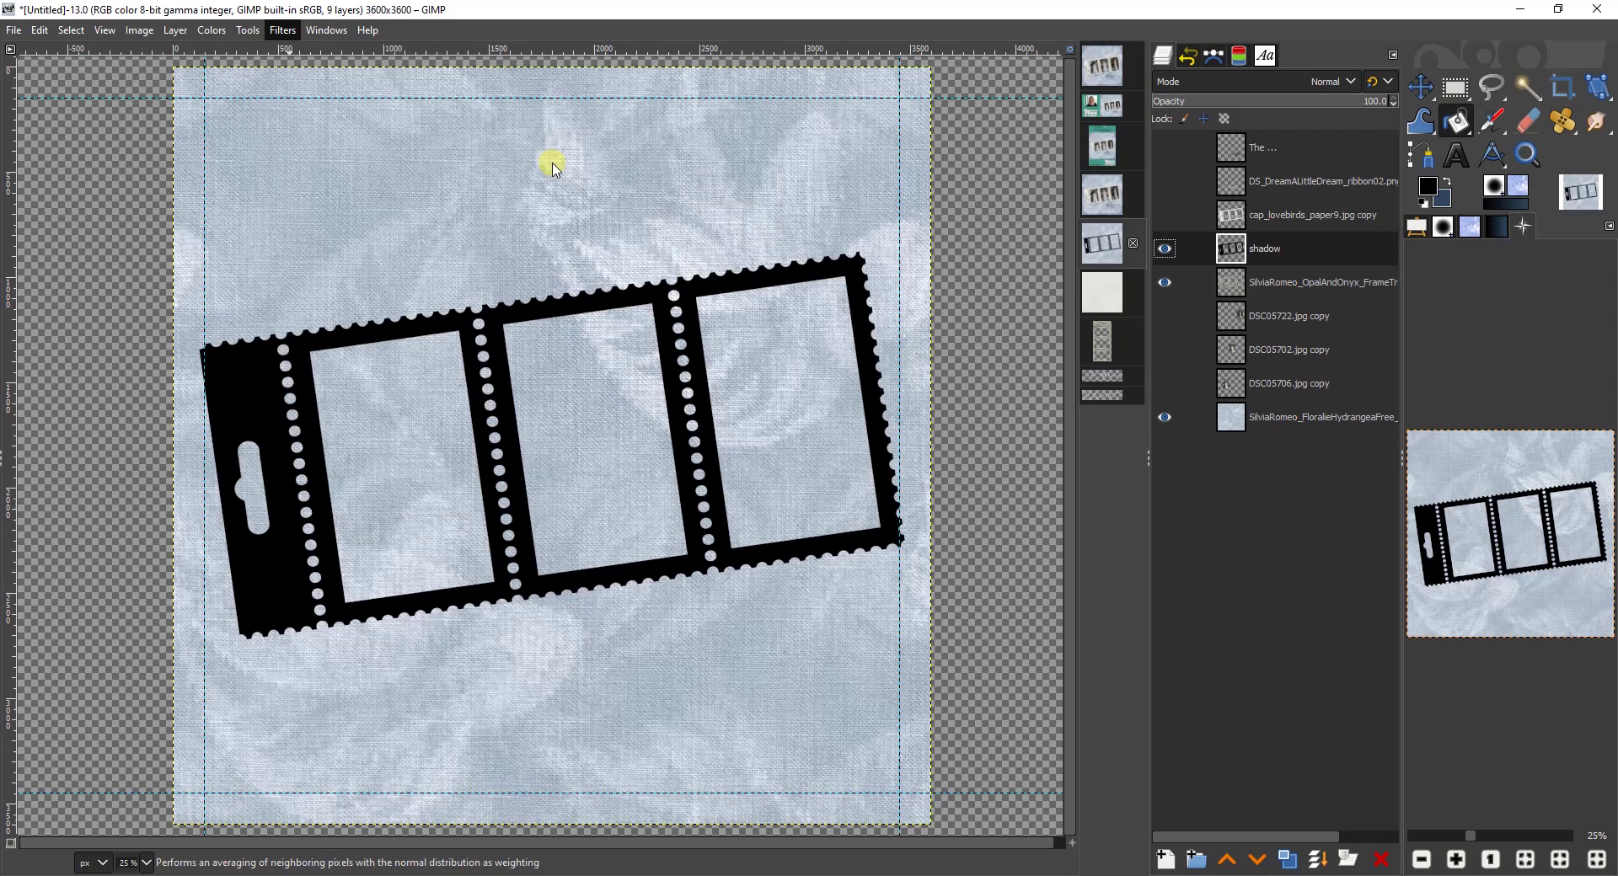
click(912, 281)
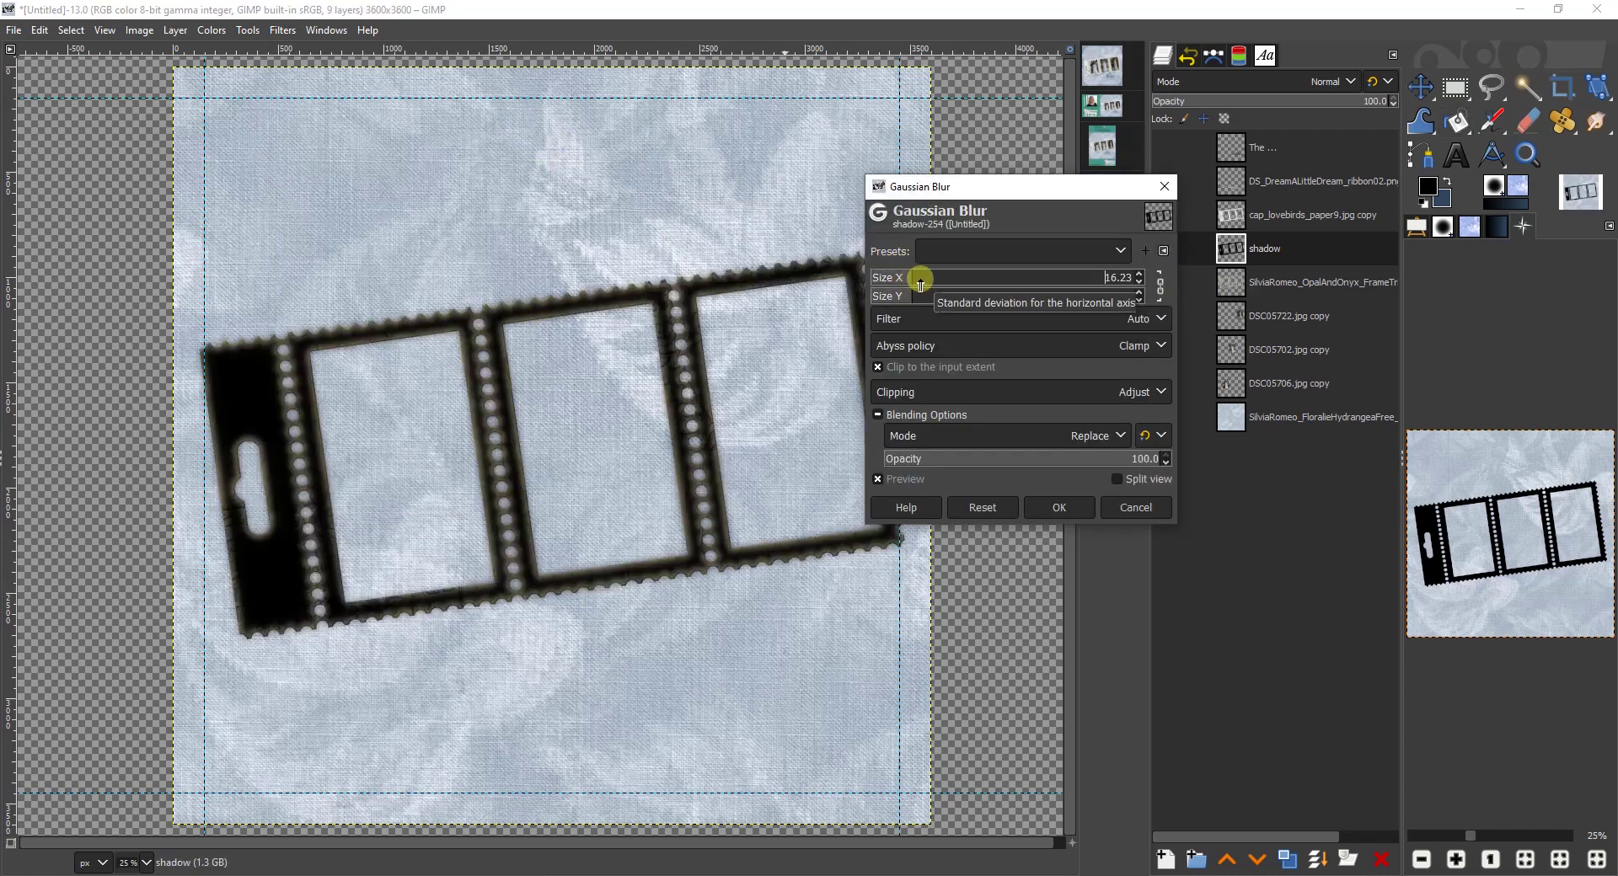
key(Return)
Step: Show the paper layer instead of the original frame, and stretch the shadow slightly up and left using Handle Transform anchored at its two lower corners
click(1164, 216)
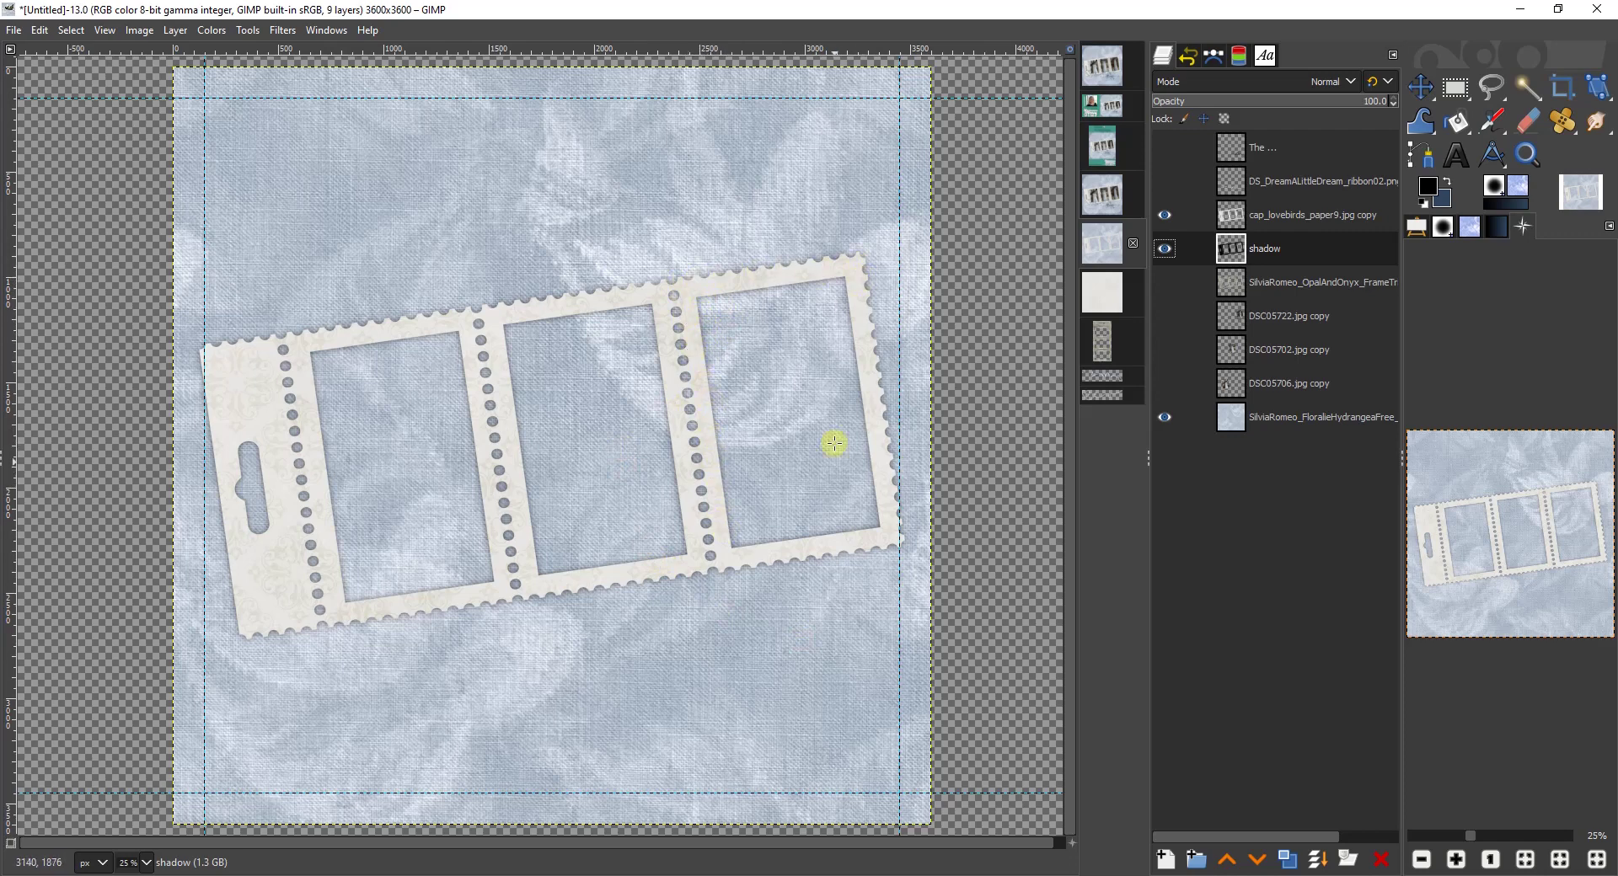
click(1592, 90)
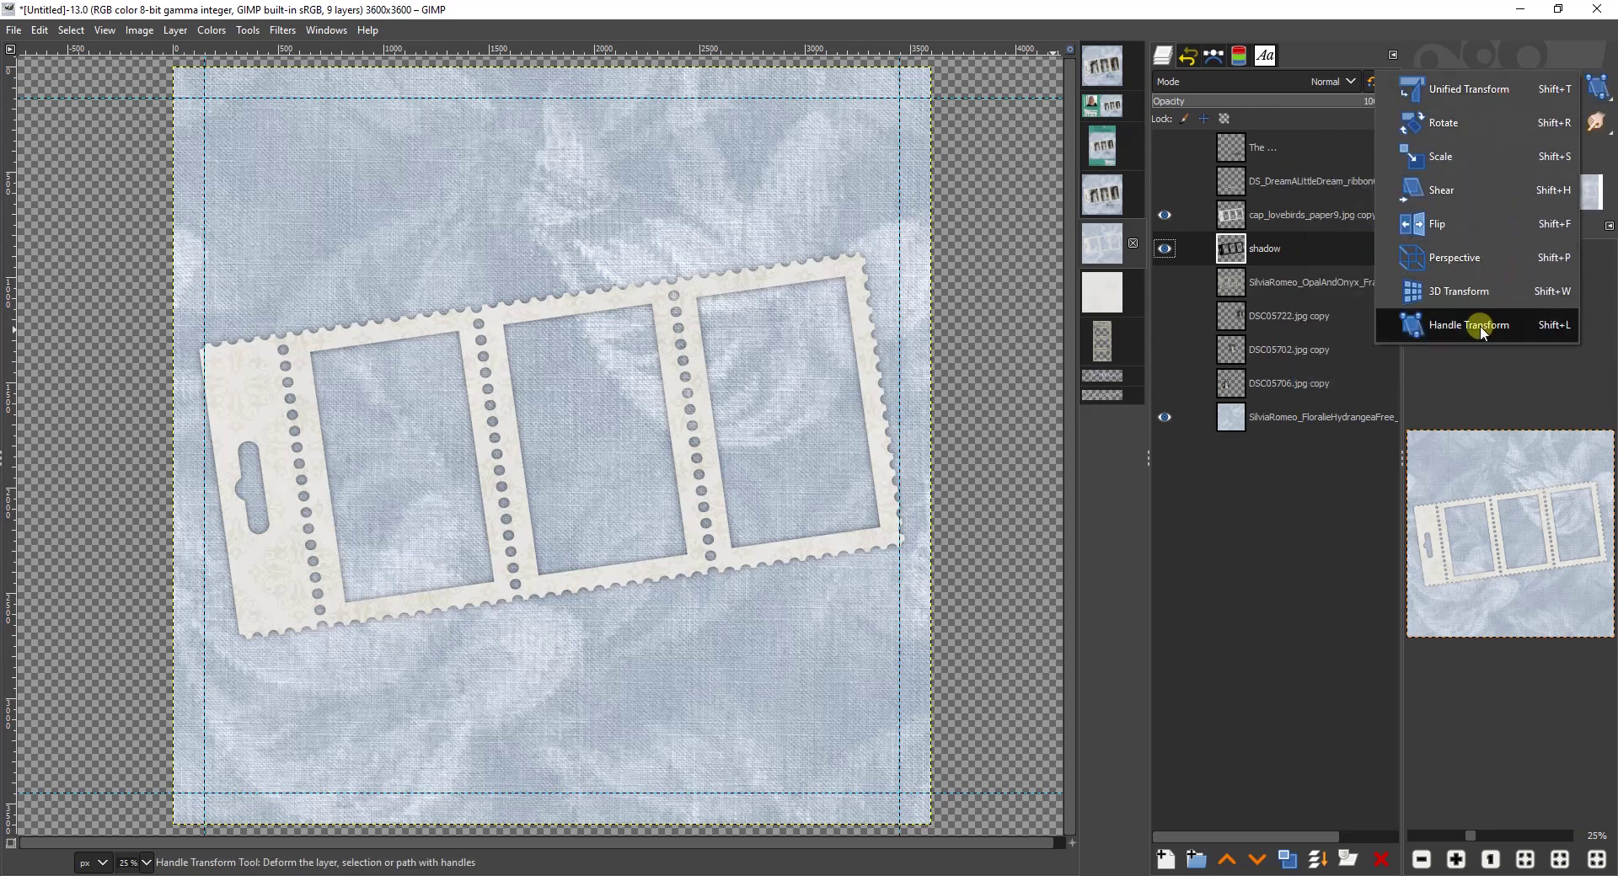
click(1480, 326)
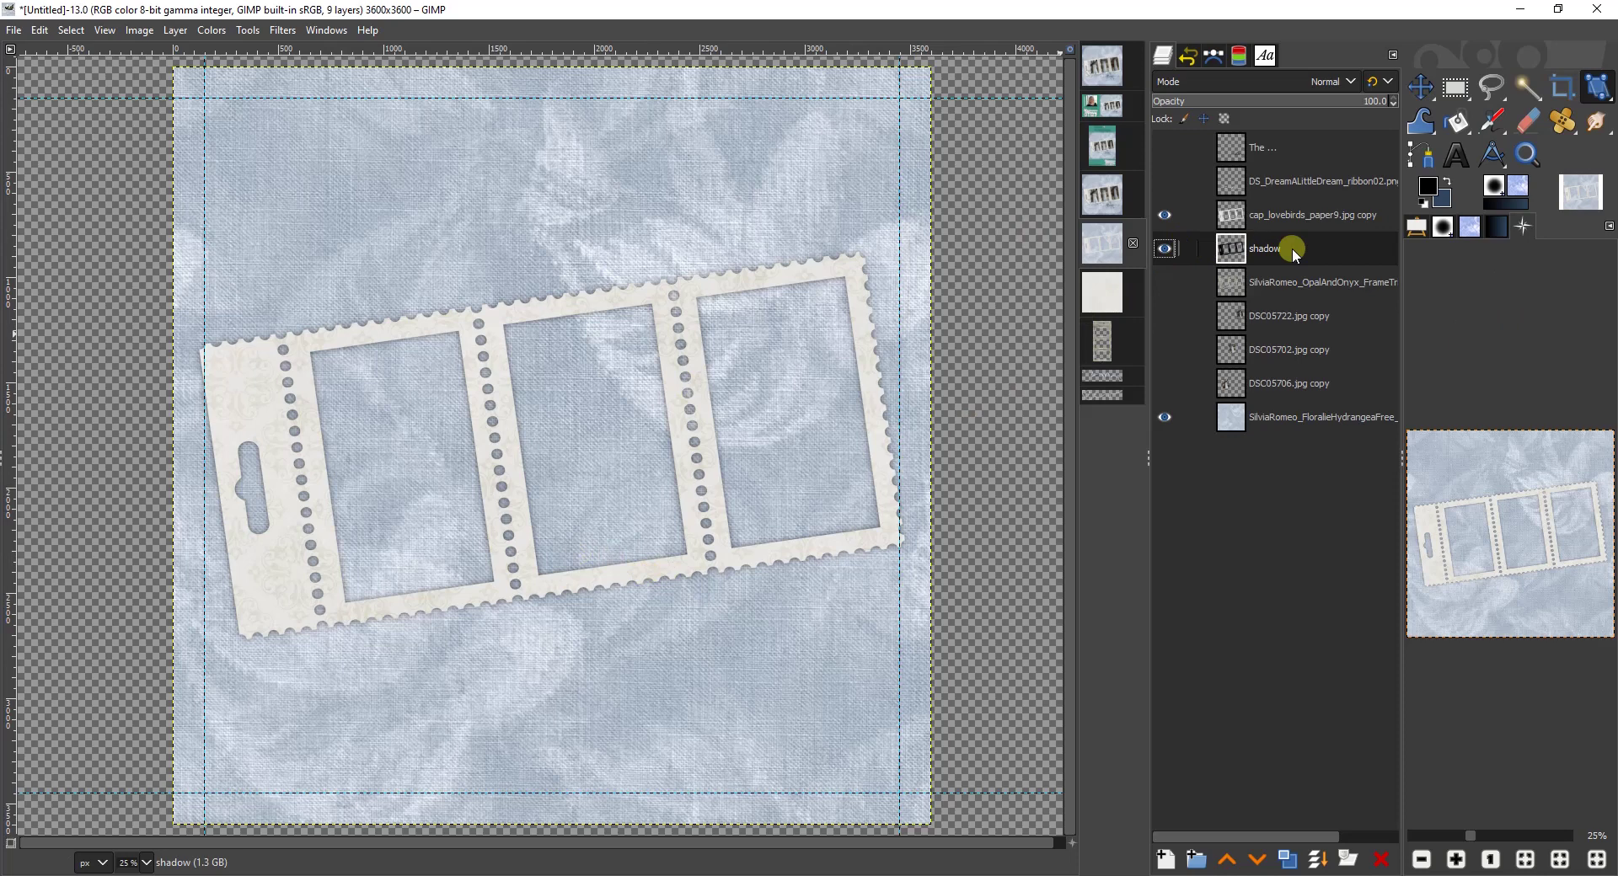
click(259, 623)
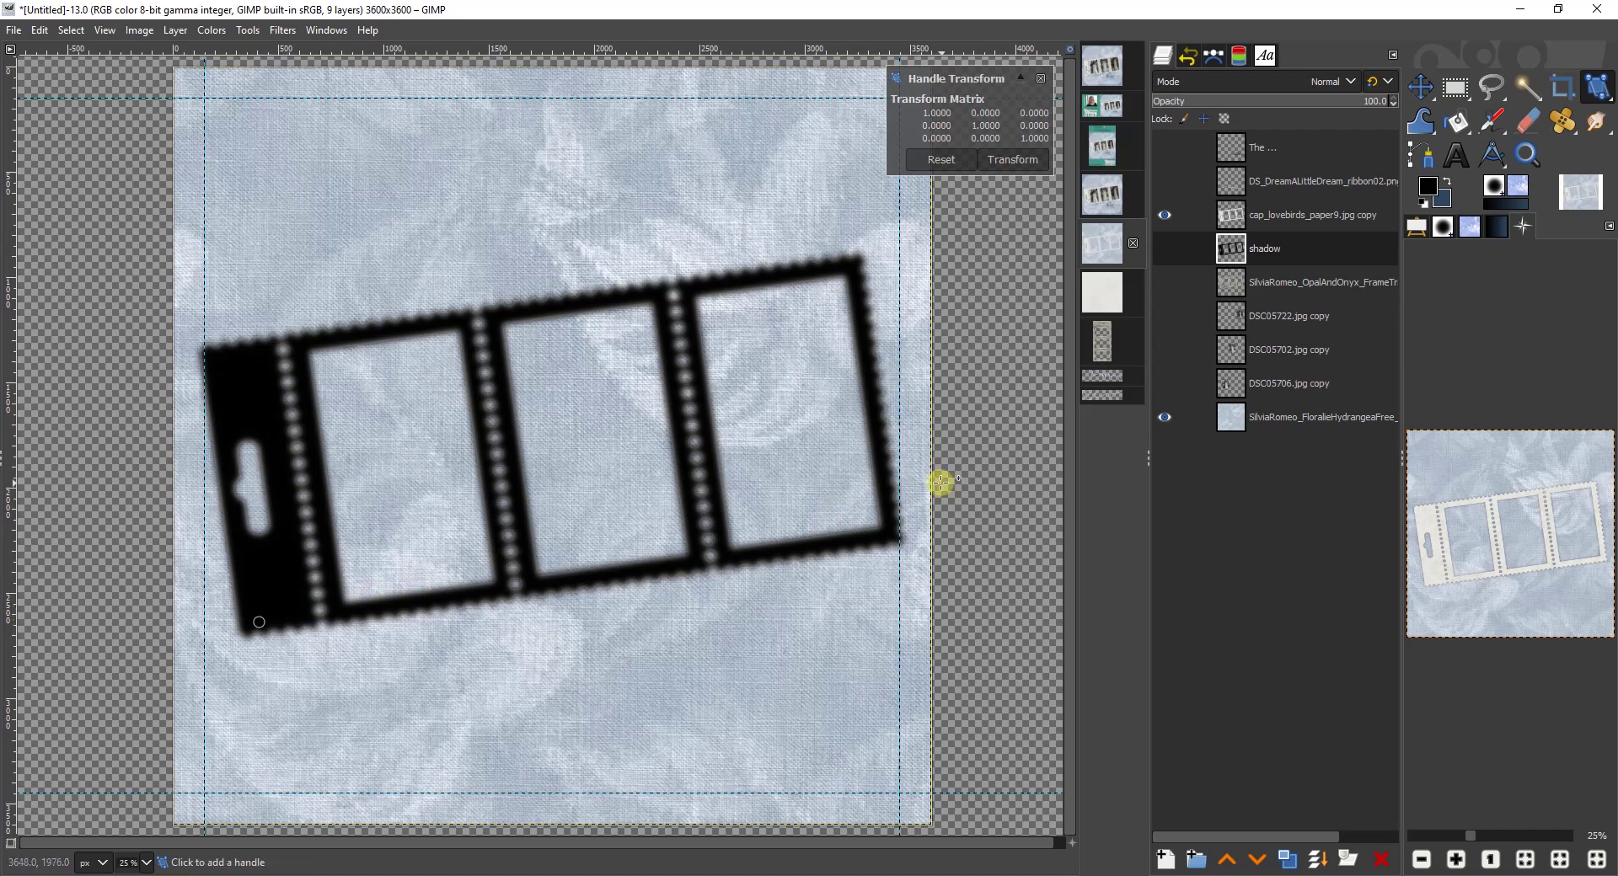
click(887, 533)
mouse_move(584, 652)
mouse_down()
mouse_move(608, 661)
mouse_move(582, 661)
mouse_move(584, 637)
mouse_move(587, 653)
mouse_up()
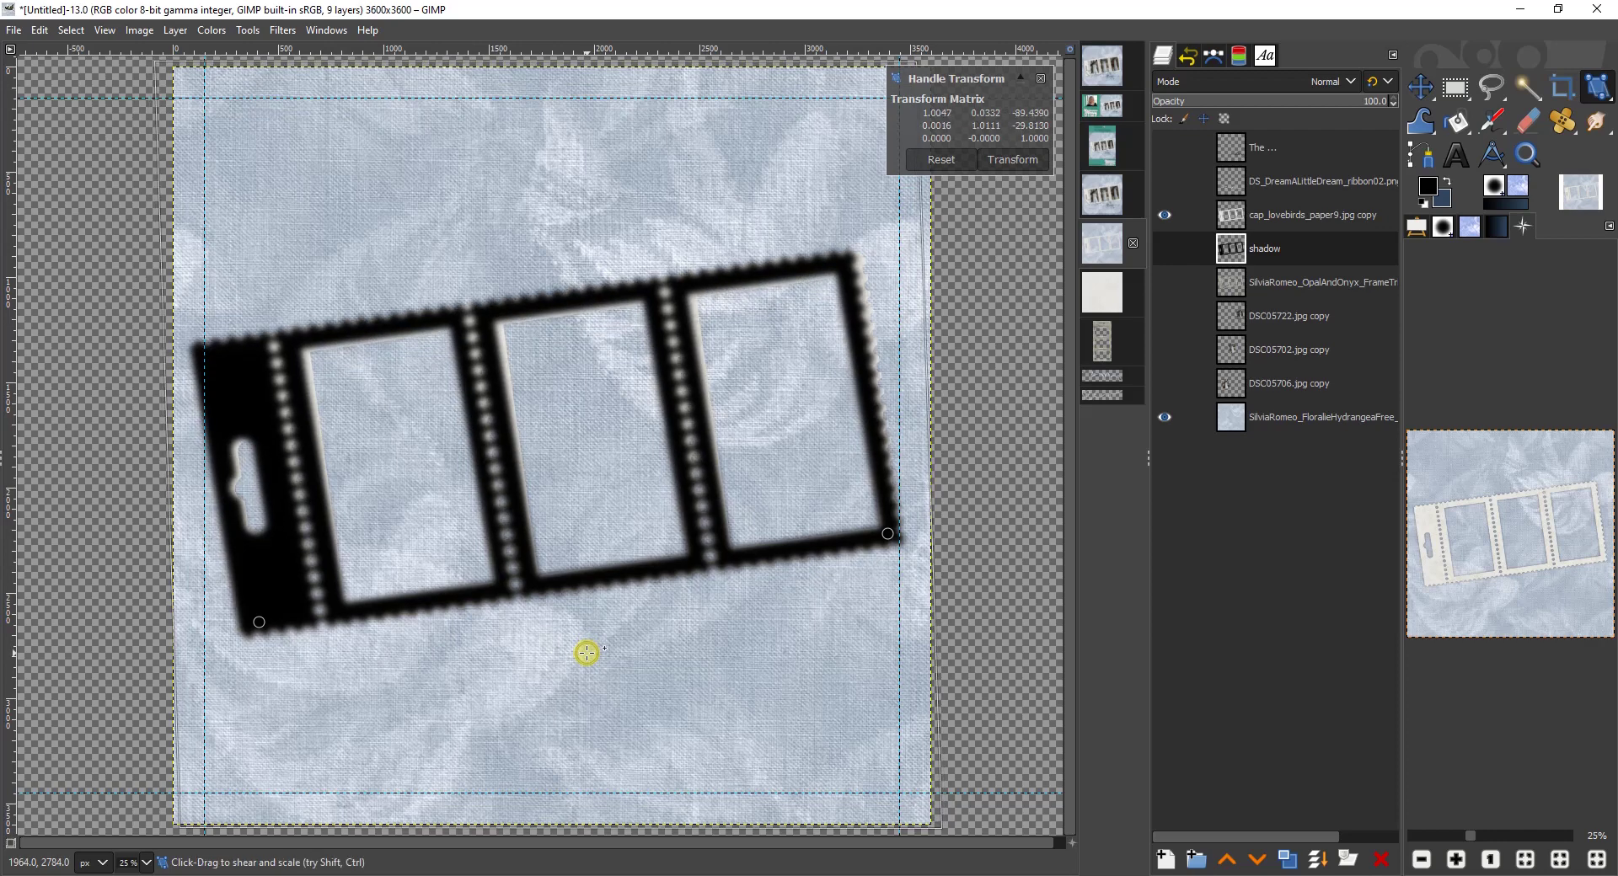
click(1012, 161)
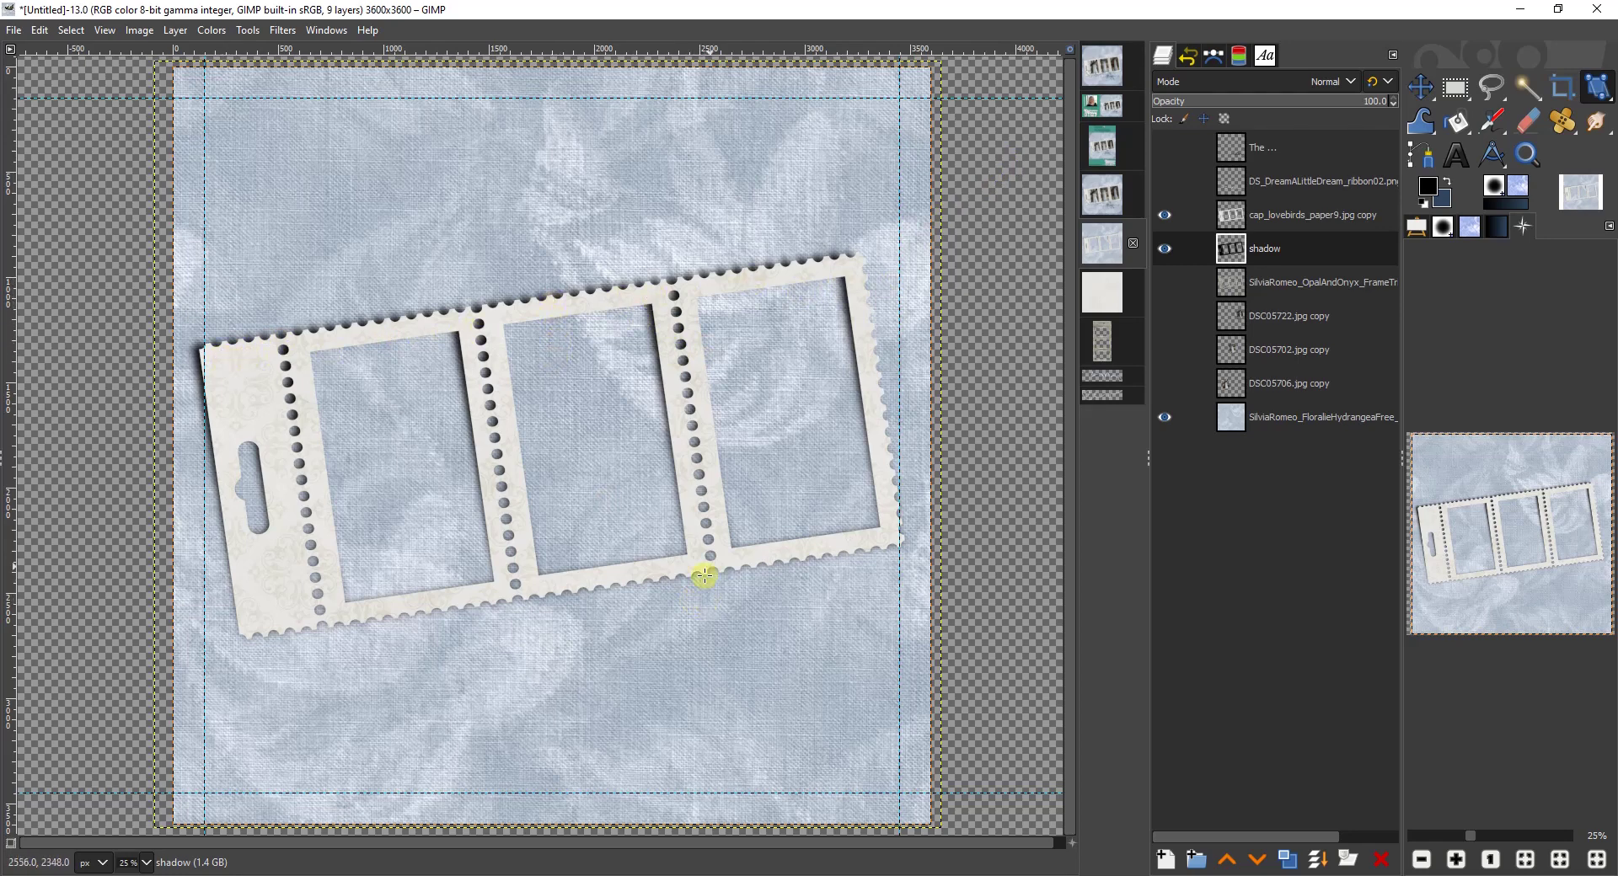
Step: Show the three photo layers and move the shadow layer beneath them, directly above the background paper
click(1163, 316)
click(1160, 349)
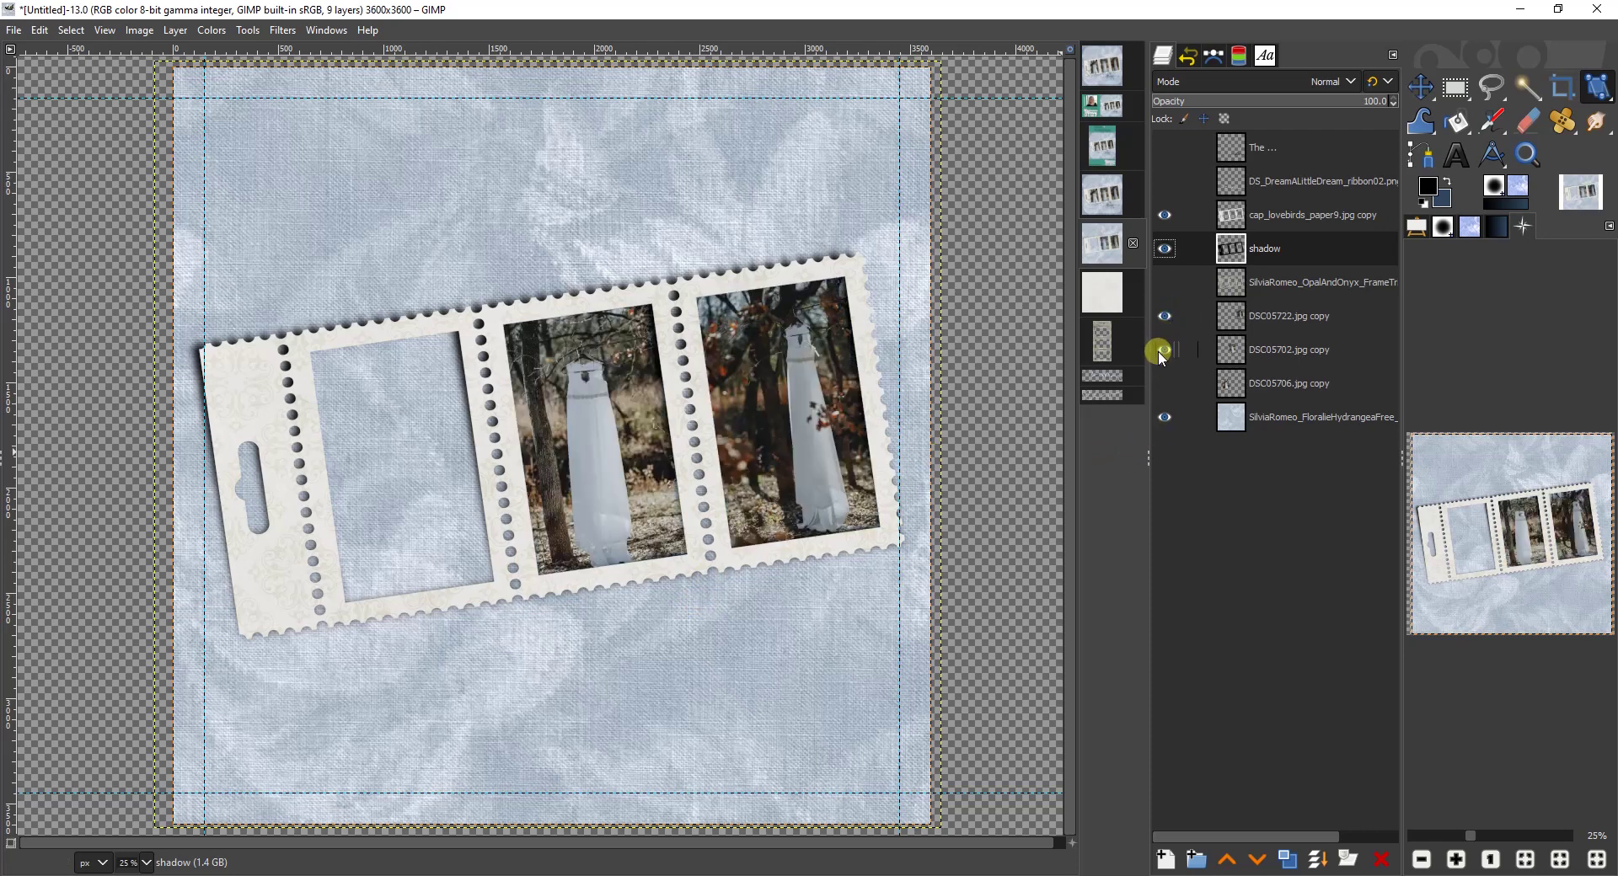
click(1164, 384)
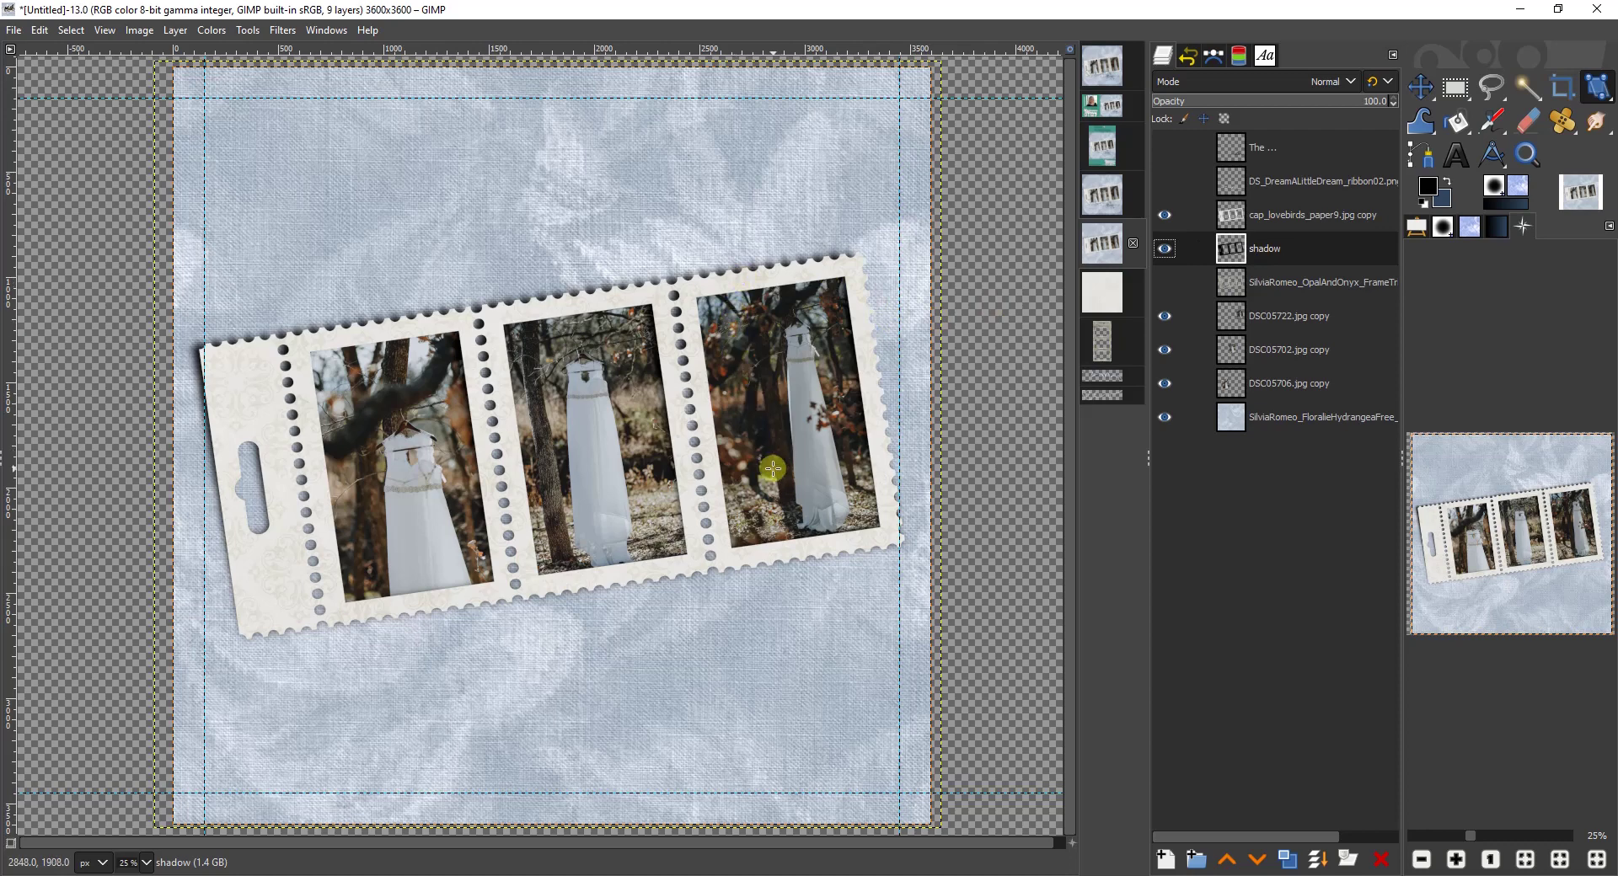
drag(1283, 245, 1293, 383)
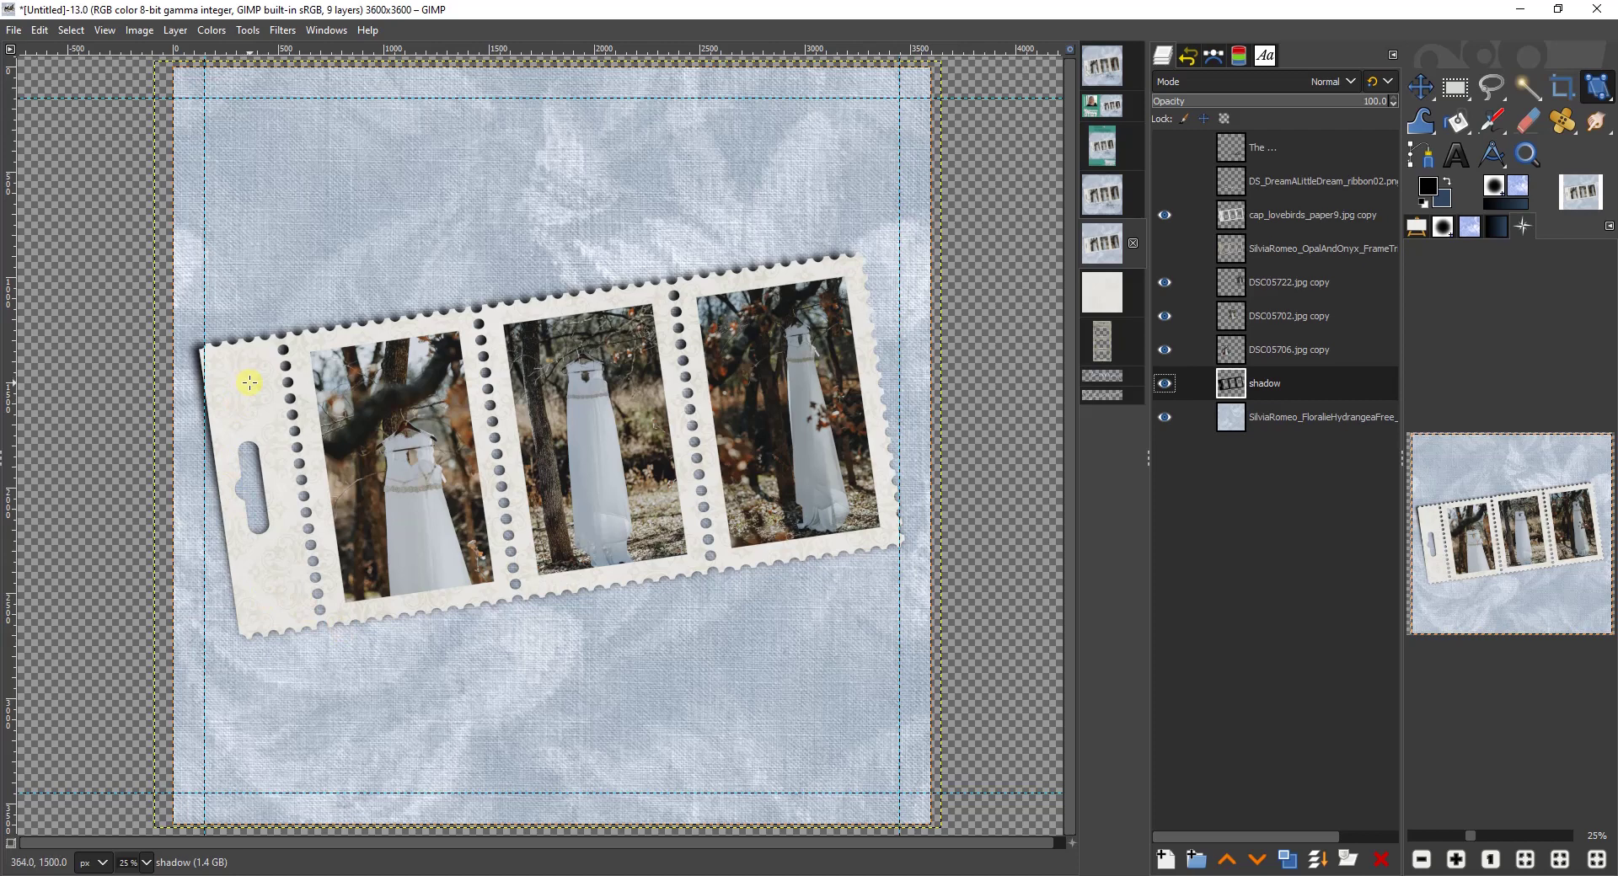
Step: Examine the original frame's edge detail in place of the paper layer, and restore the paper layer's visibility
click(1164, 215)
click(1162, 249)
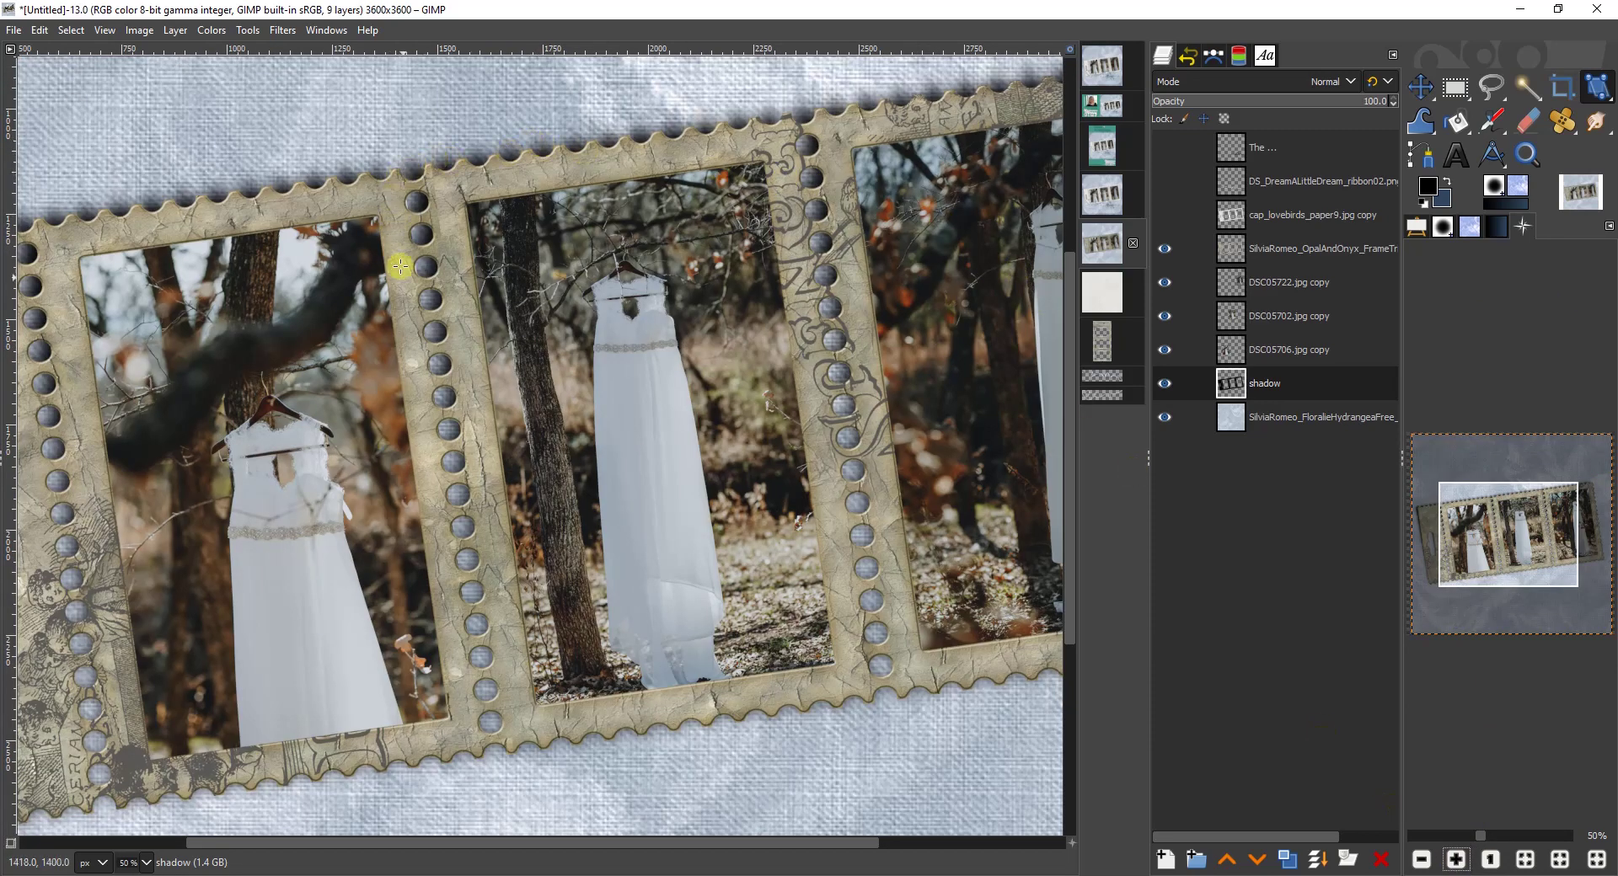
click(1165, 249)
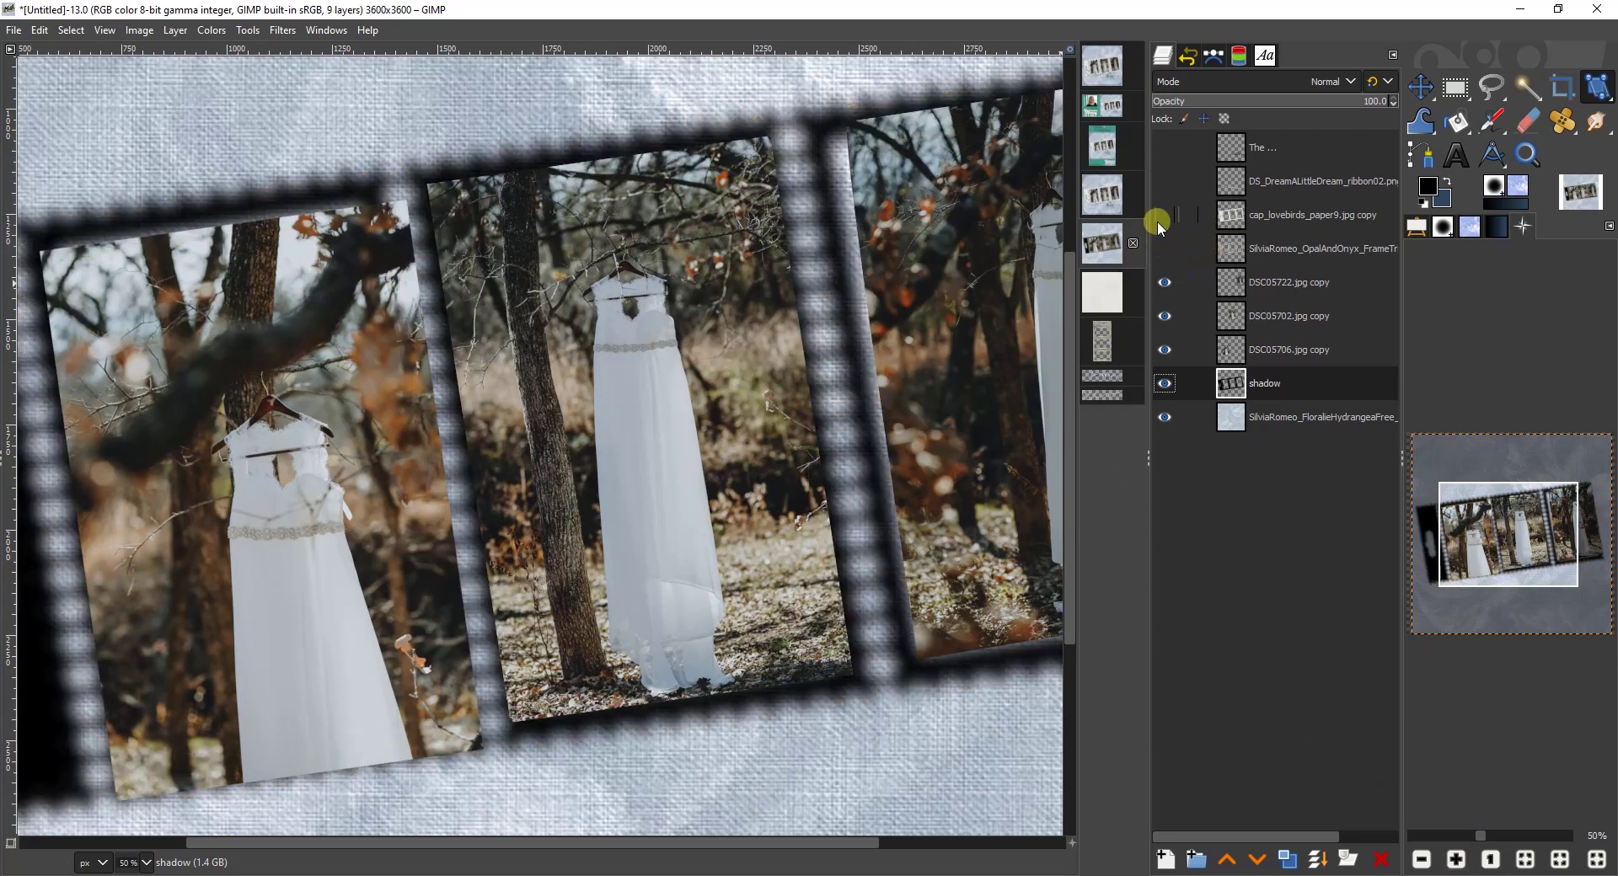
click(1162, 216)
Step: Duplicate the cut-out paper layer and create a selection from the alpha of the copy
click(1207, 218)
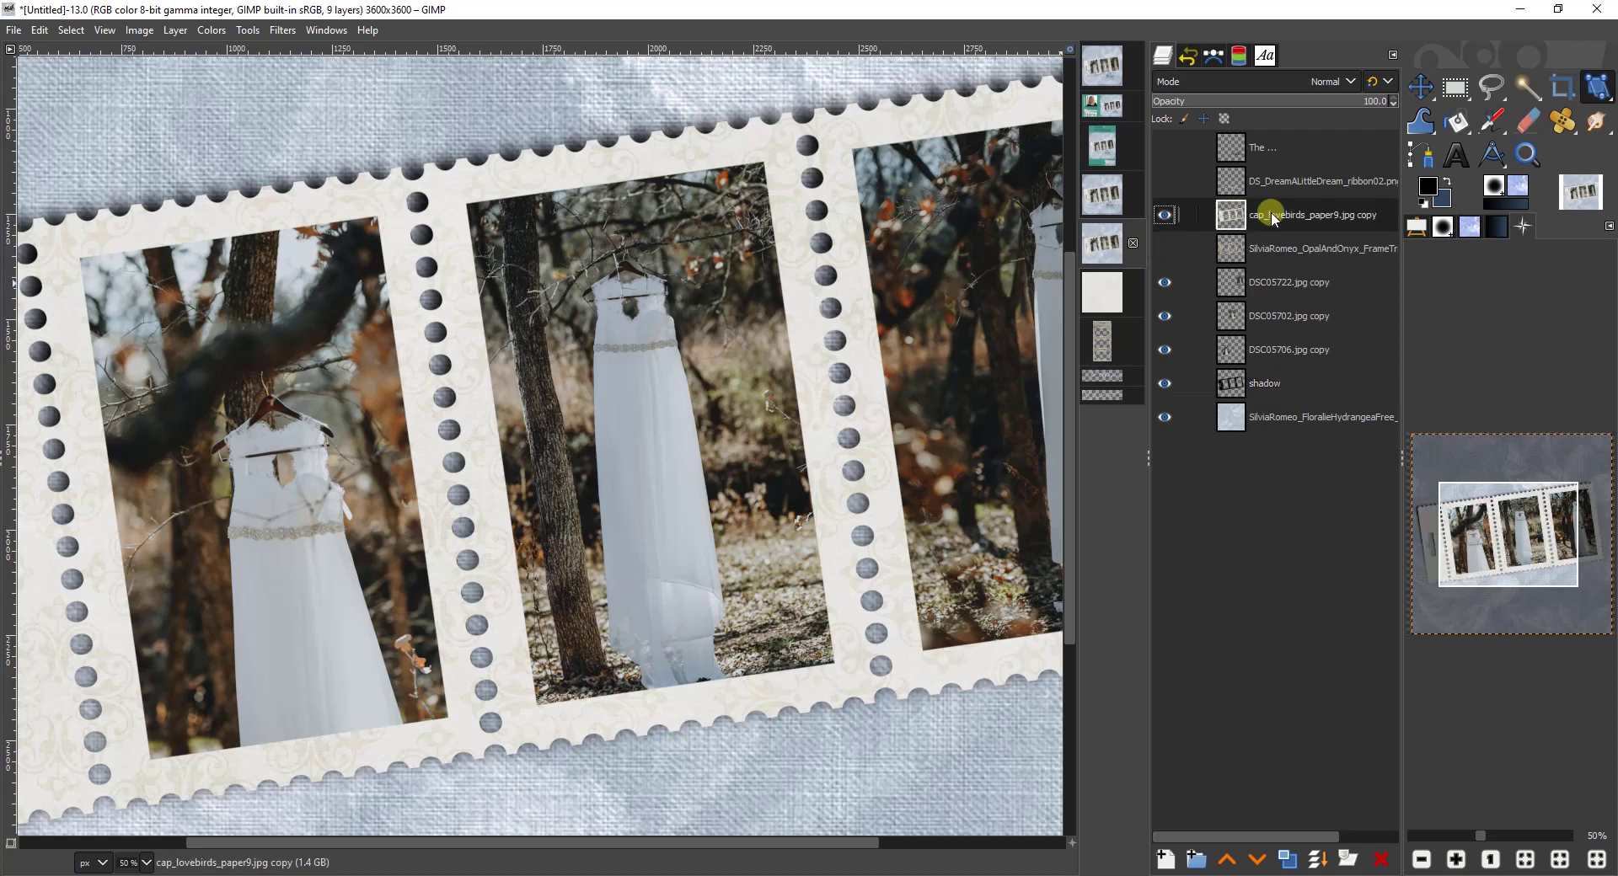
click(1287, 862)
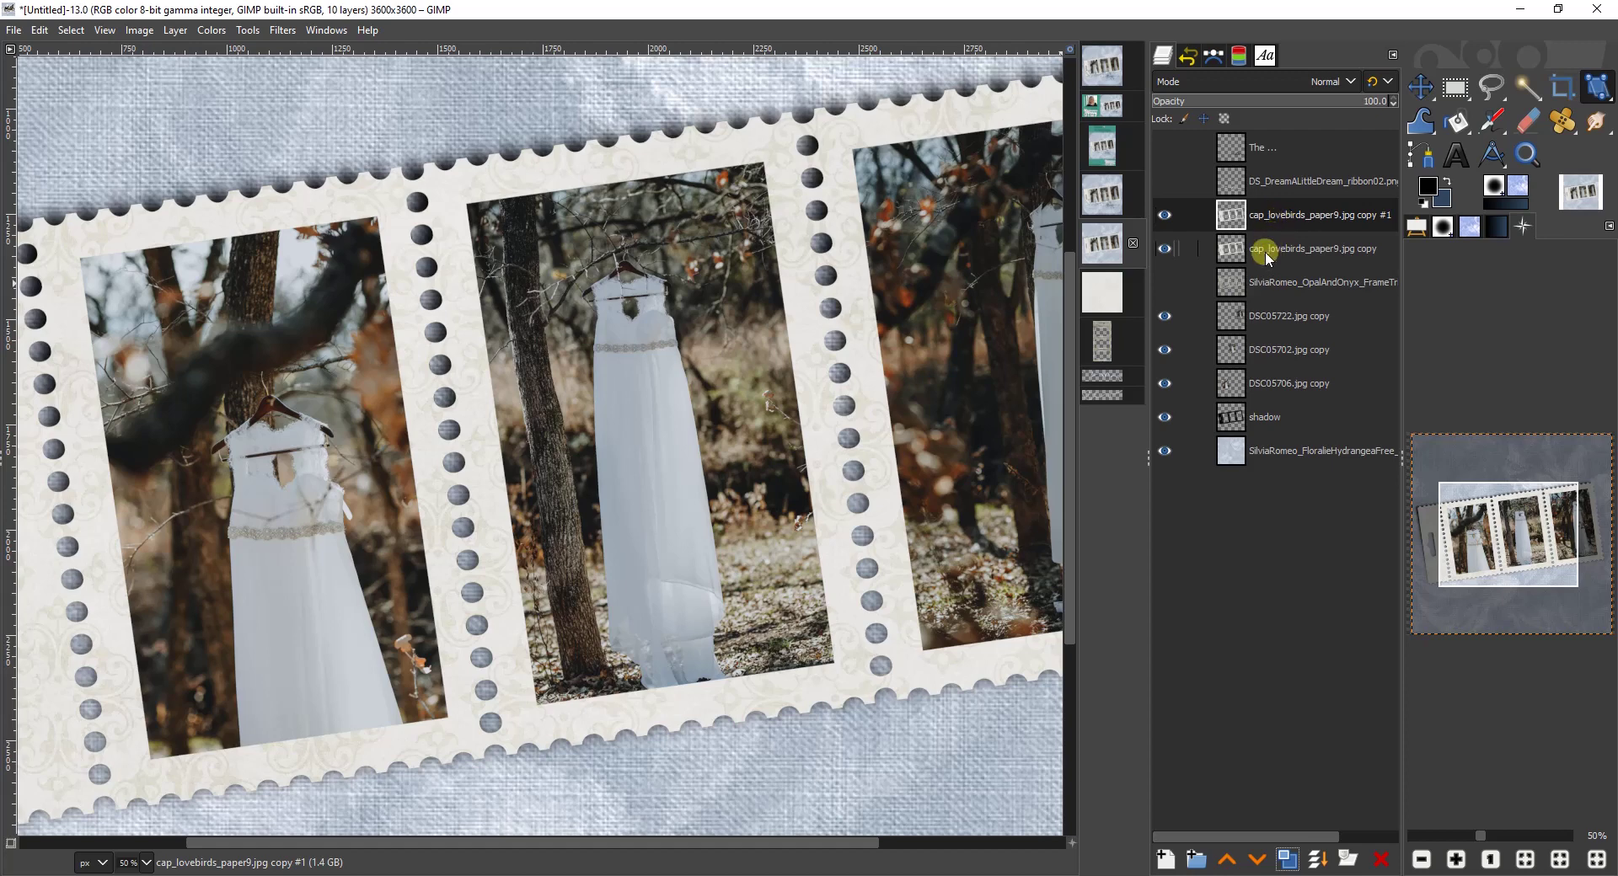
right_click(1277, 211)
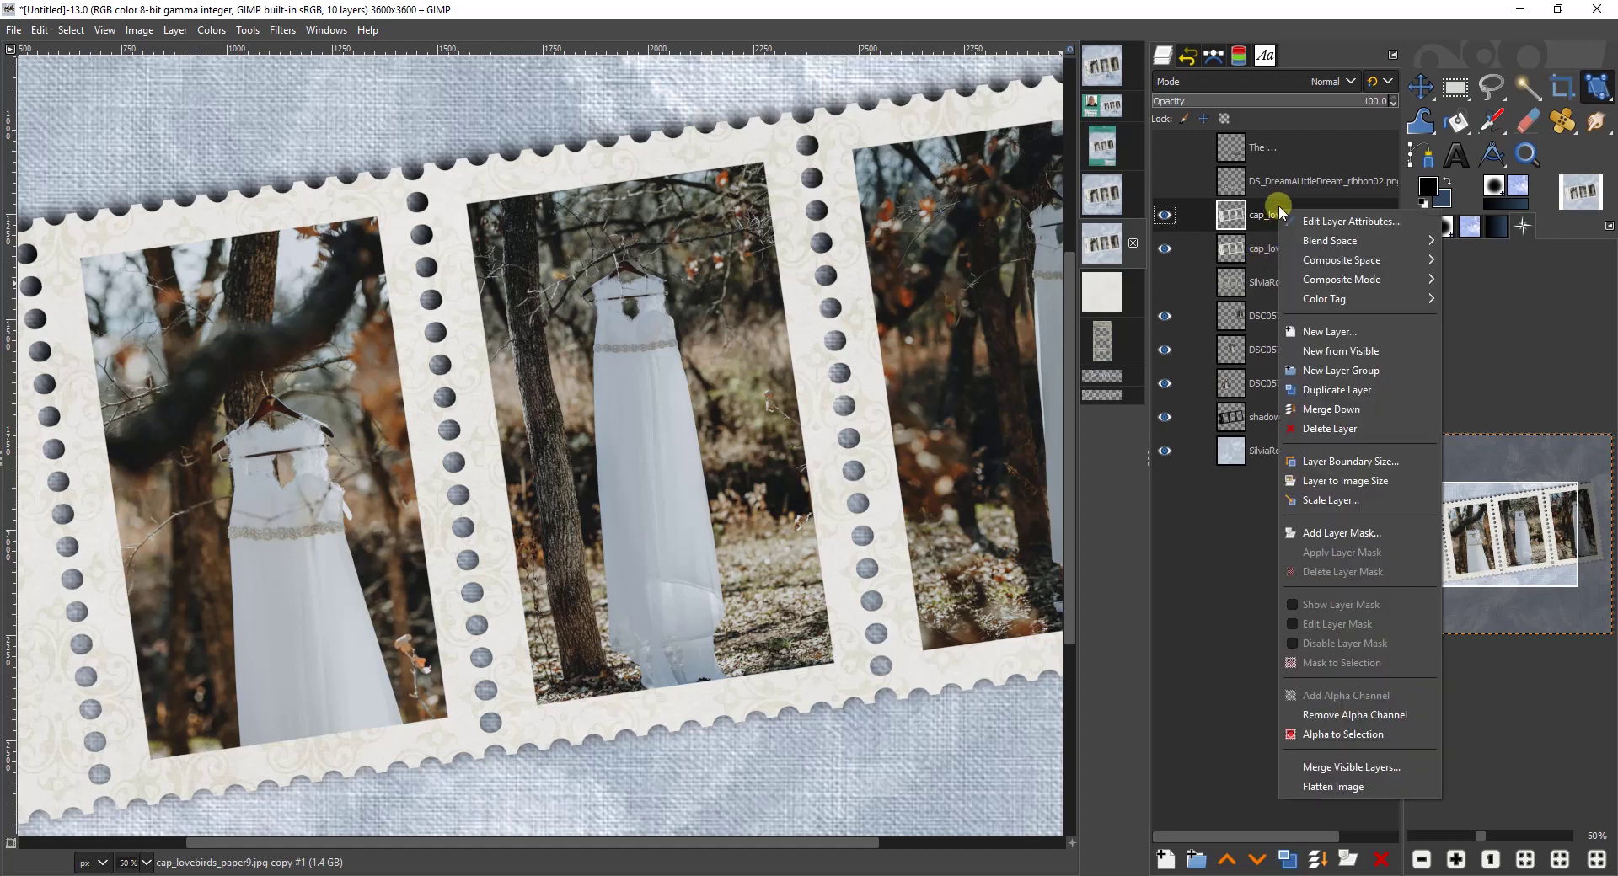
click(1347, 734)
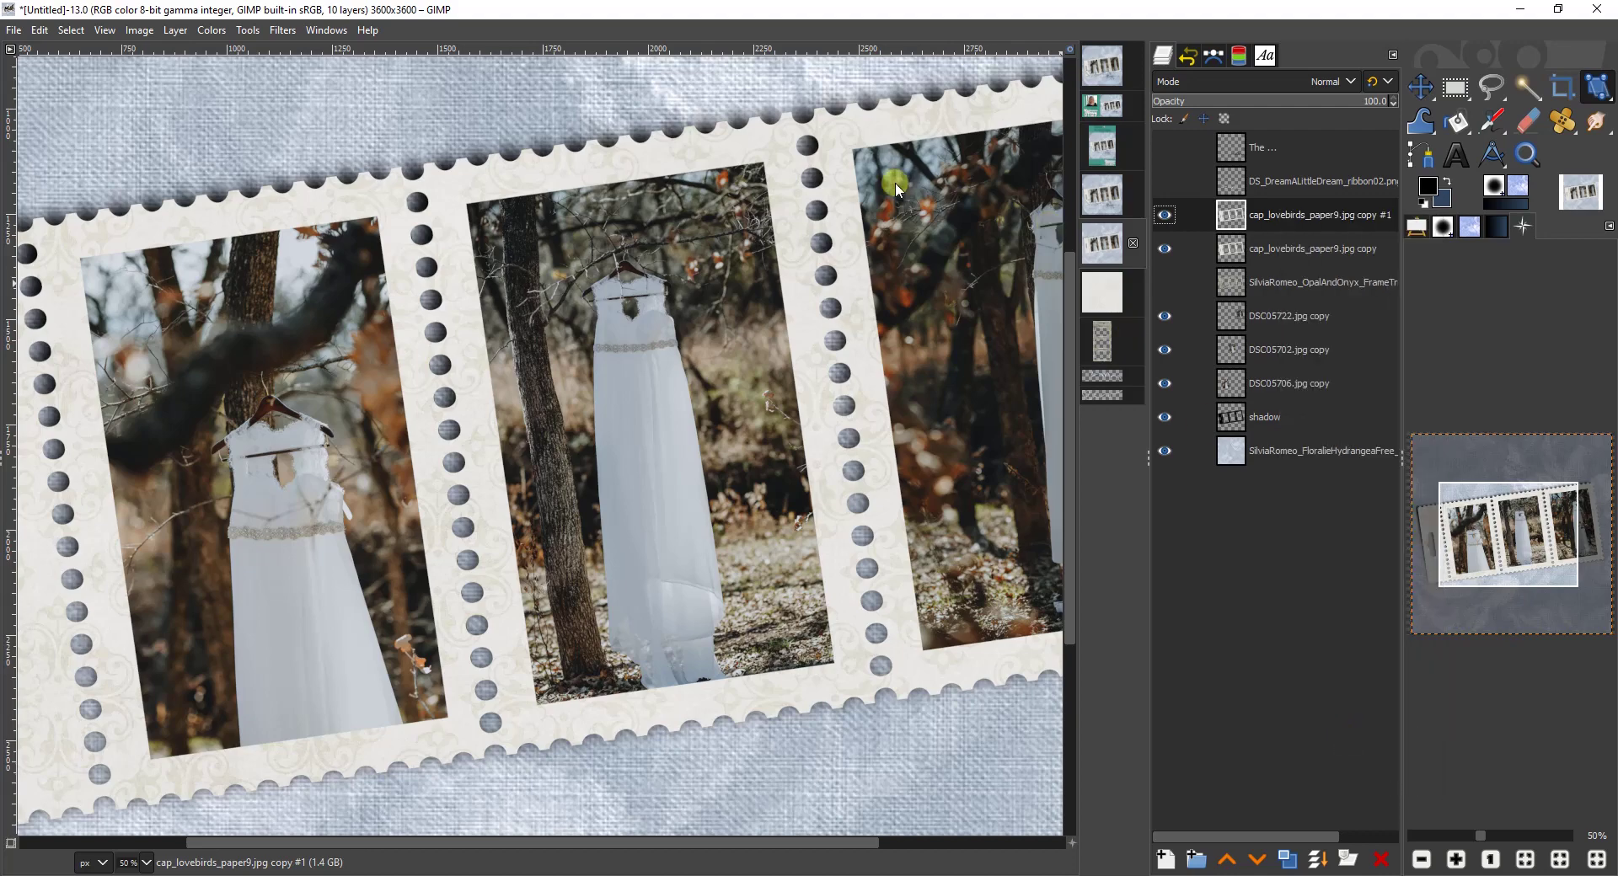
Step: Feather the frame selection by 25 px and shrink it by 10 px
right_click(739, 218)
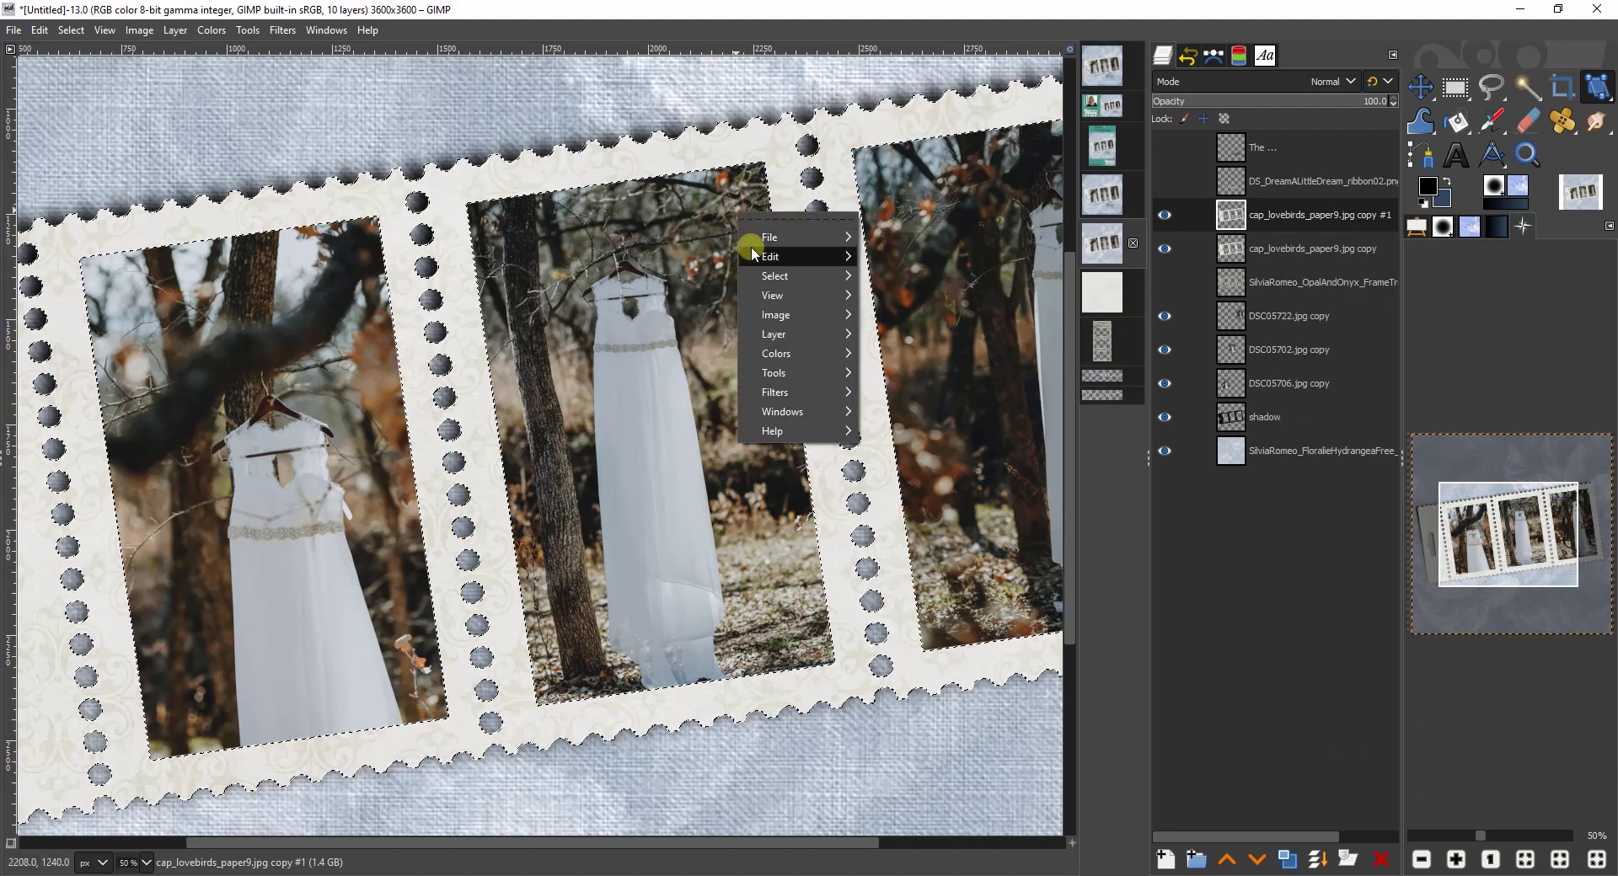
mouse_move(752, 269)
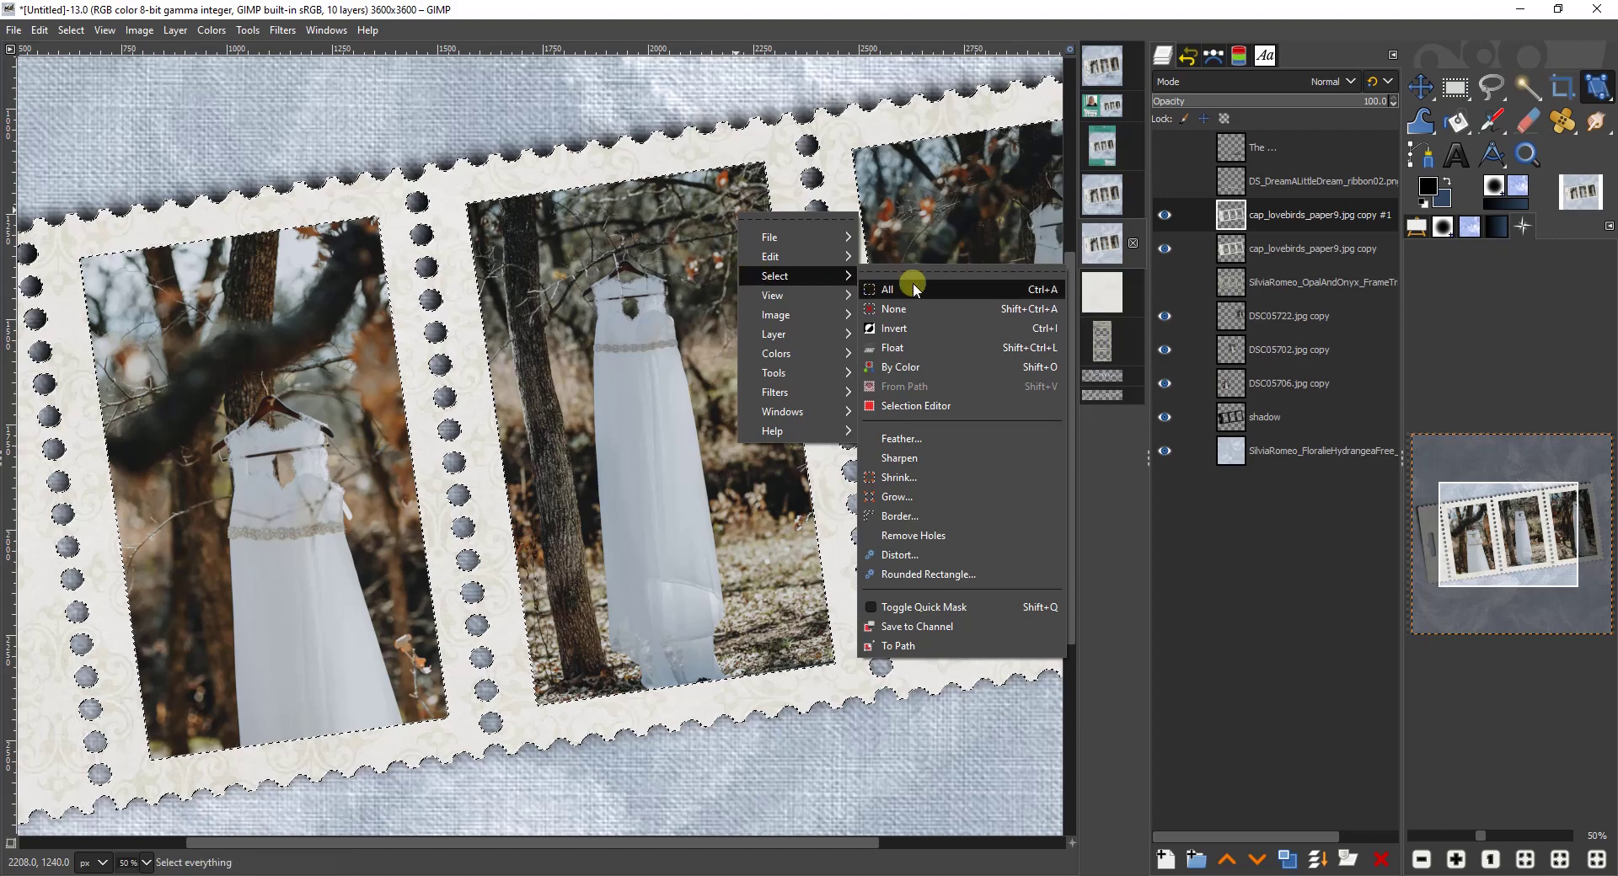
click(900, 438)
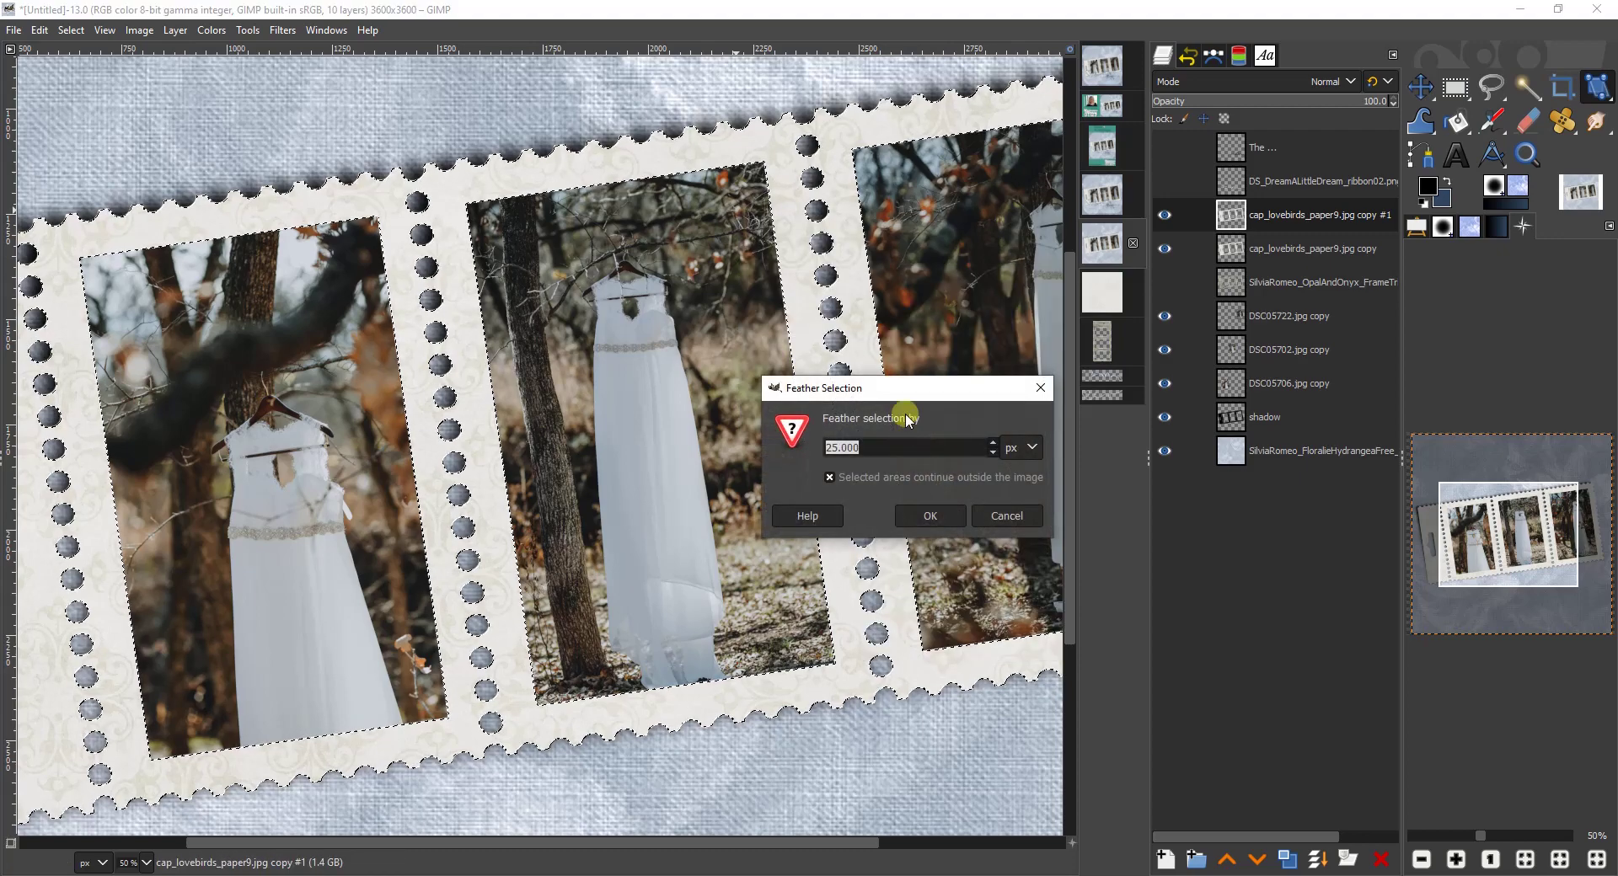
click(944, 514)
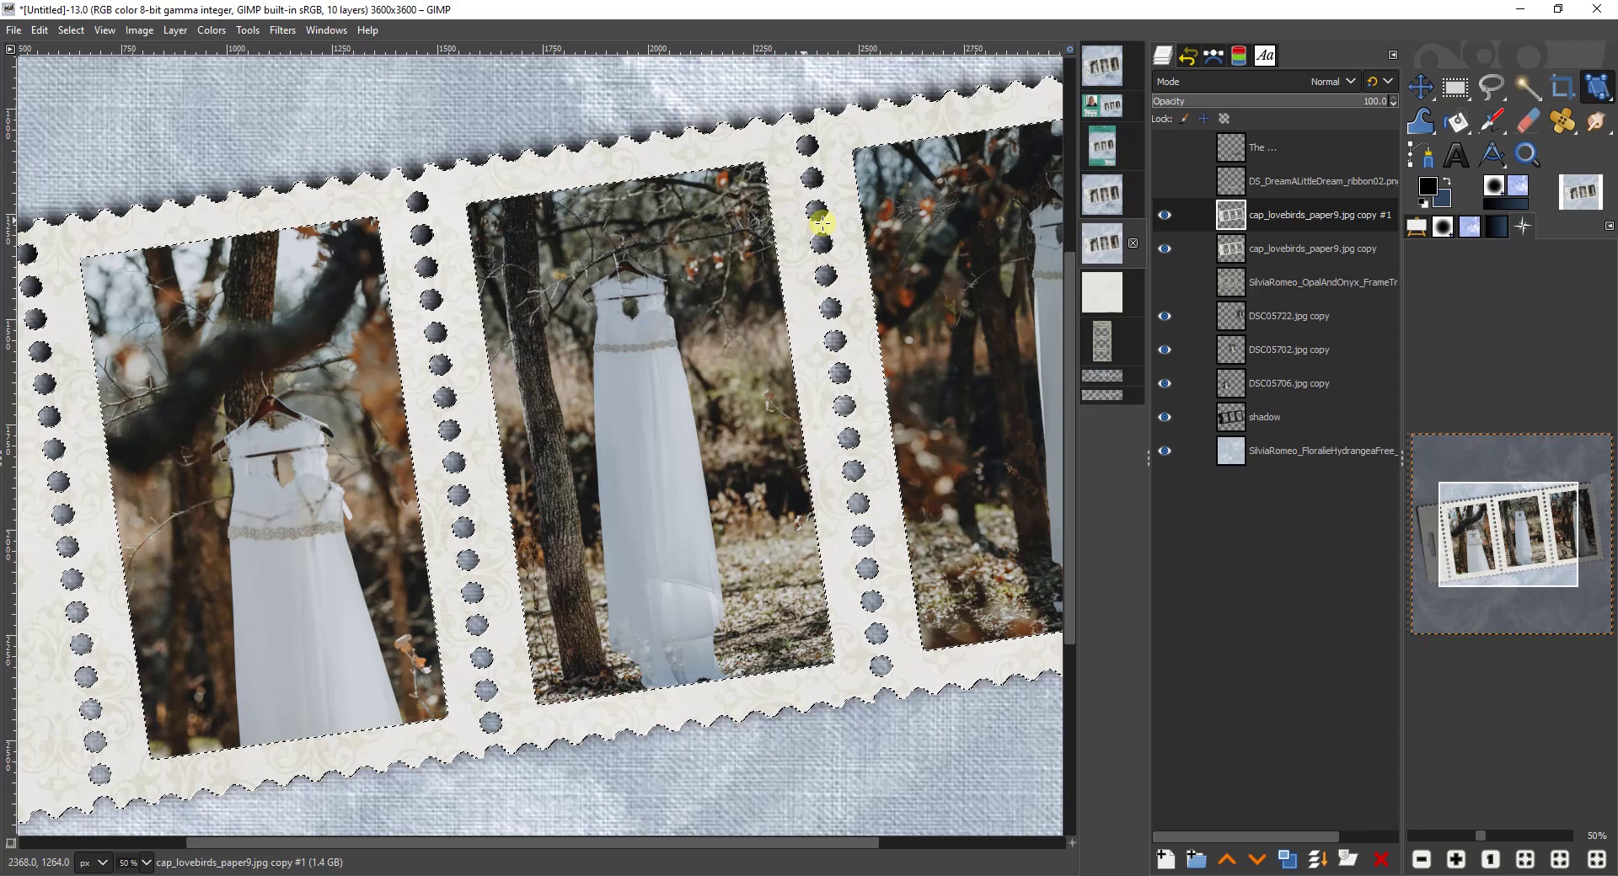
right_click(703, 204)
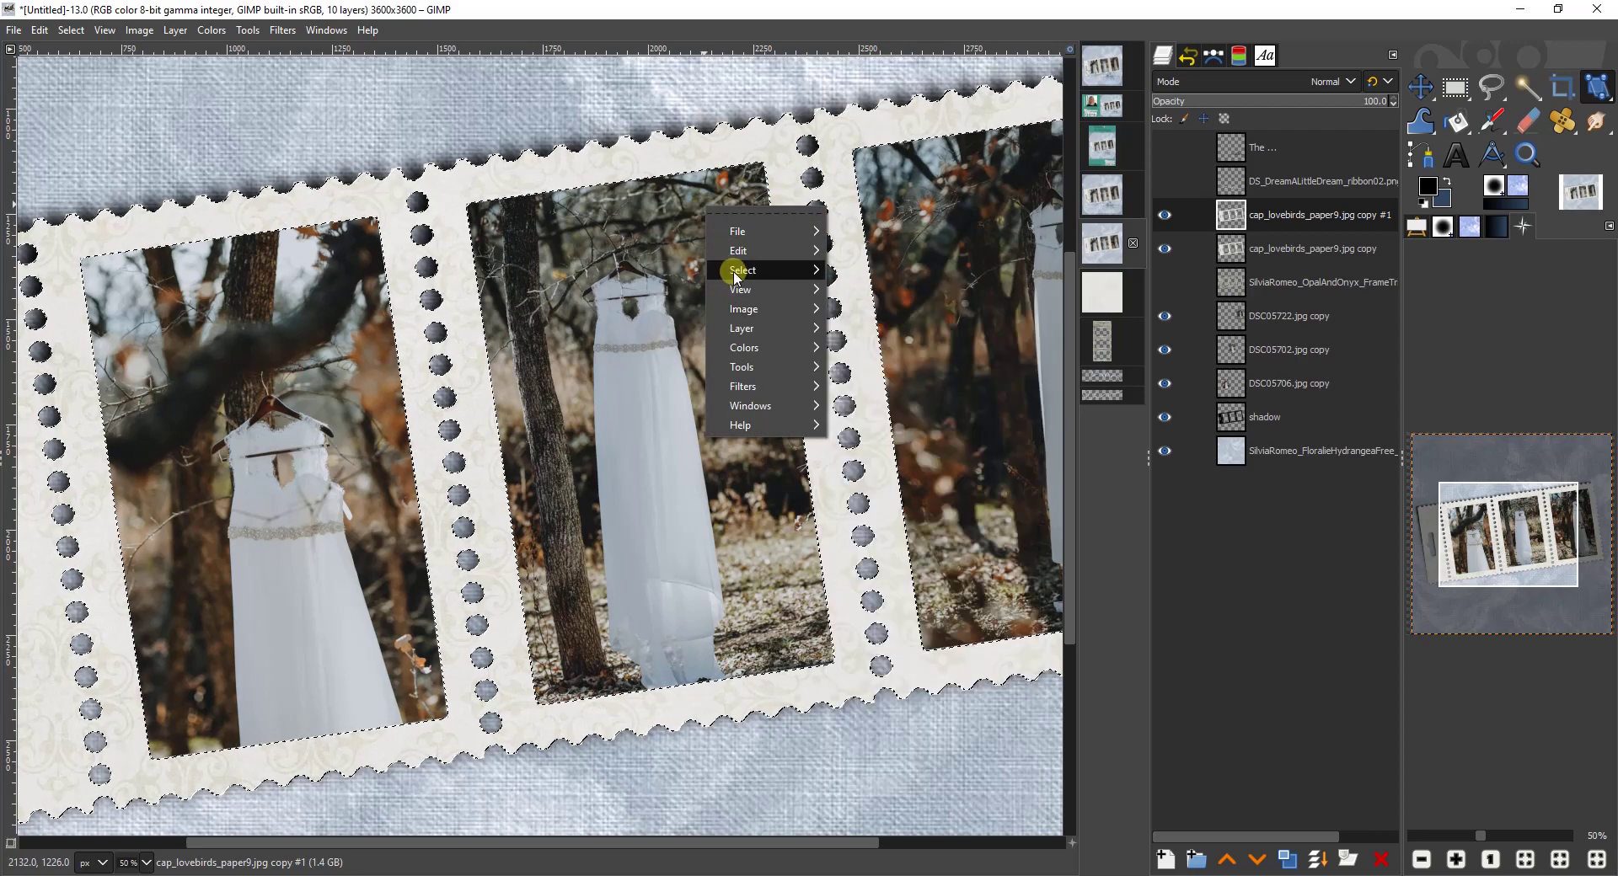
mouse_move(736, 276)
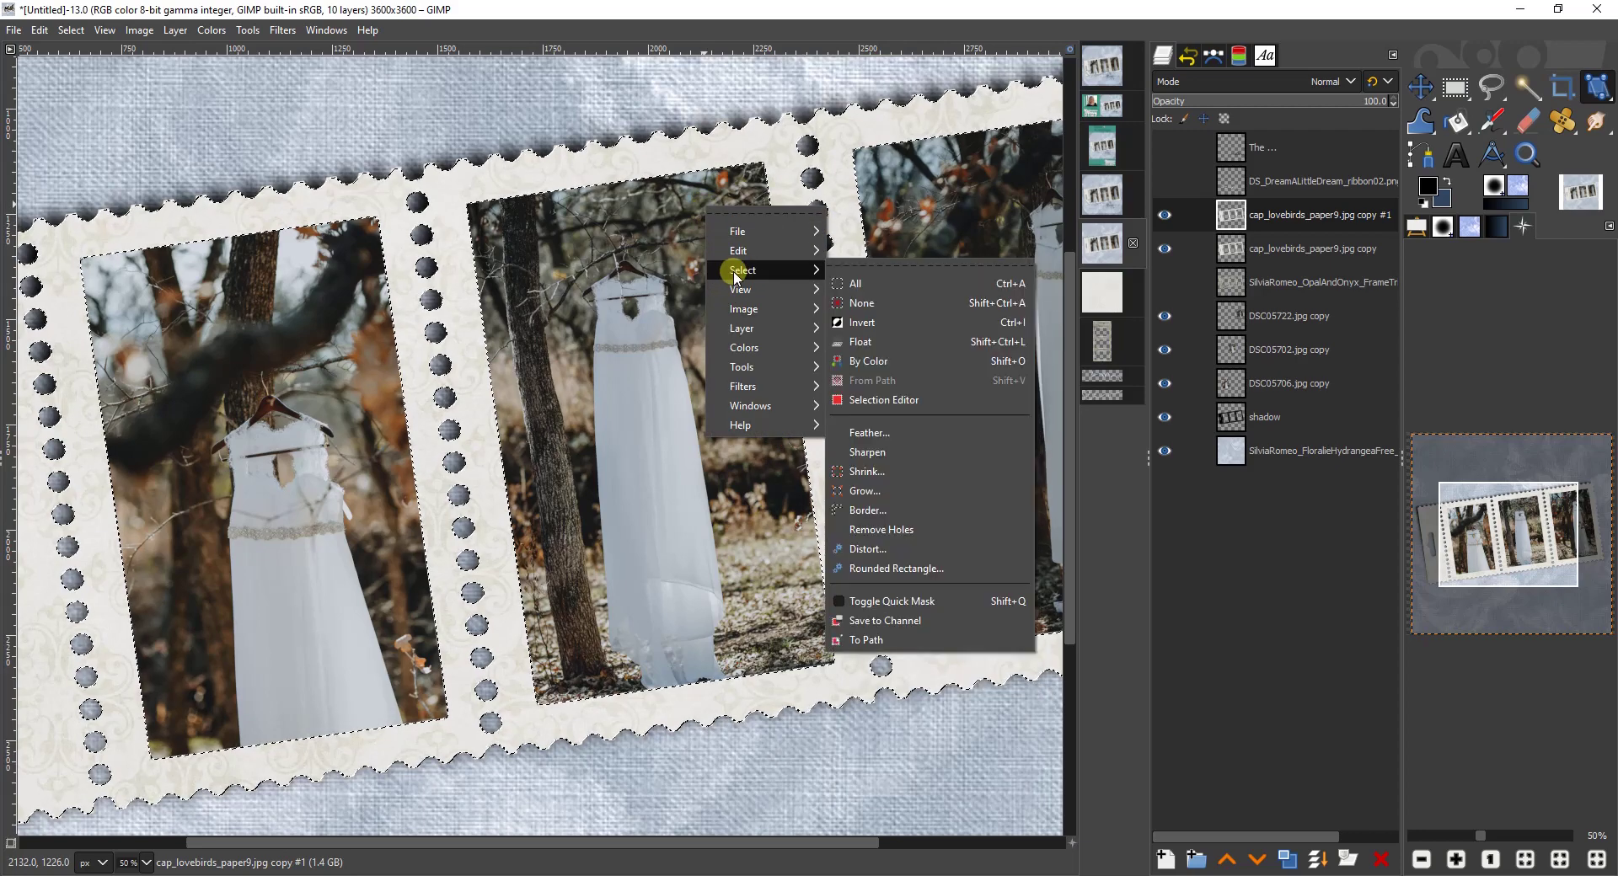
click(843, 472)
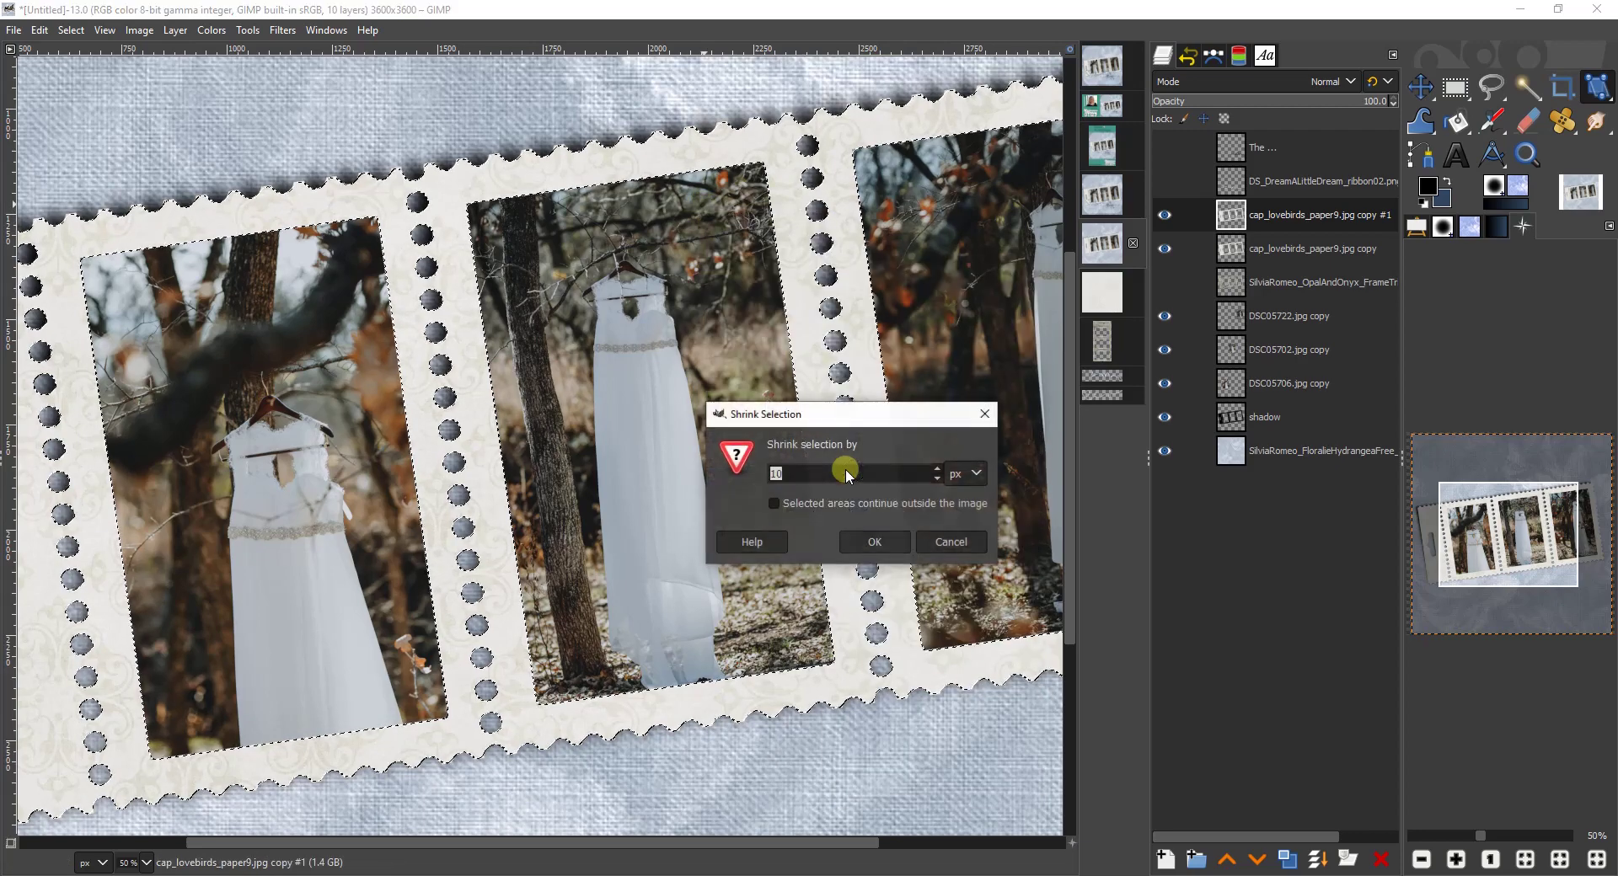
click(868, 535)
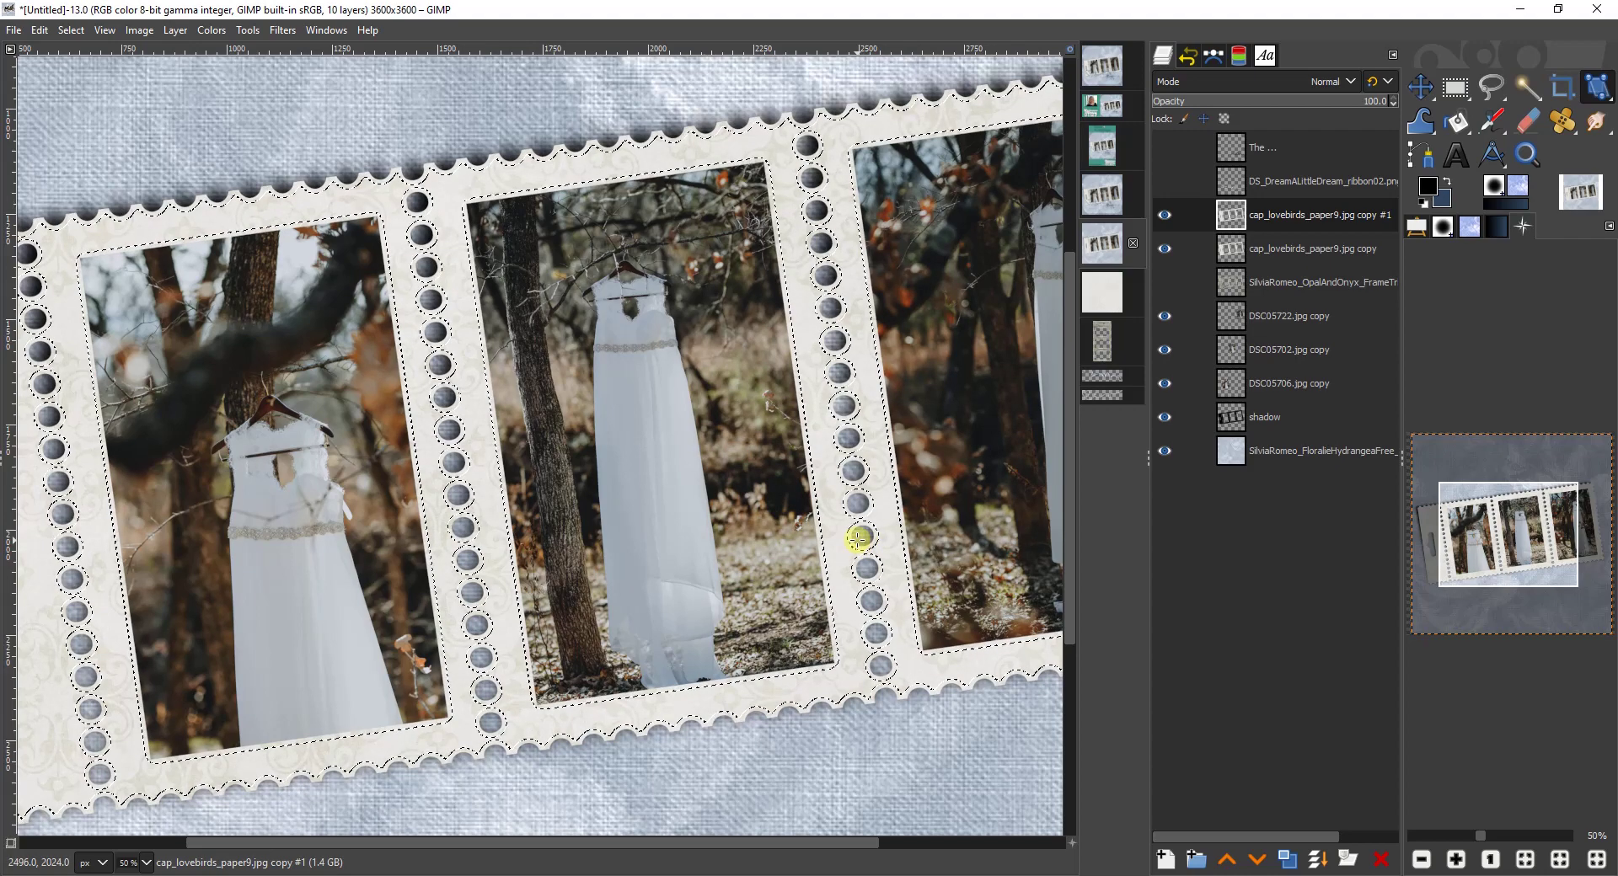
Step: Delete the selected interior from the duplicated paper layer and set that layer's blend mode to Multiply
key(Delete)
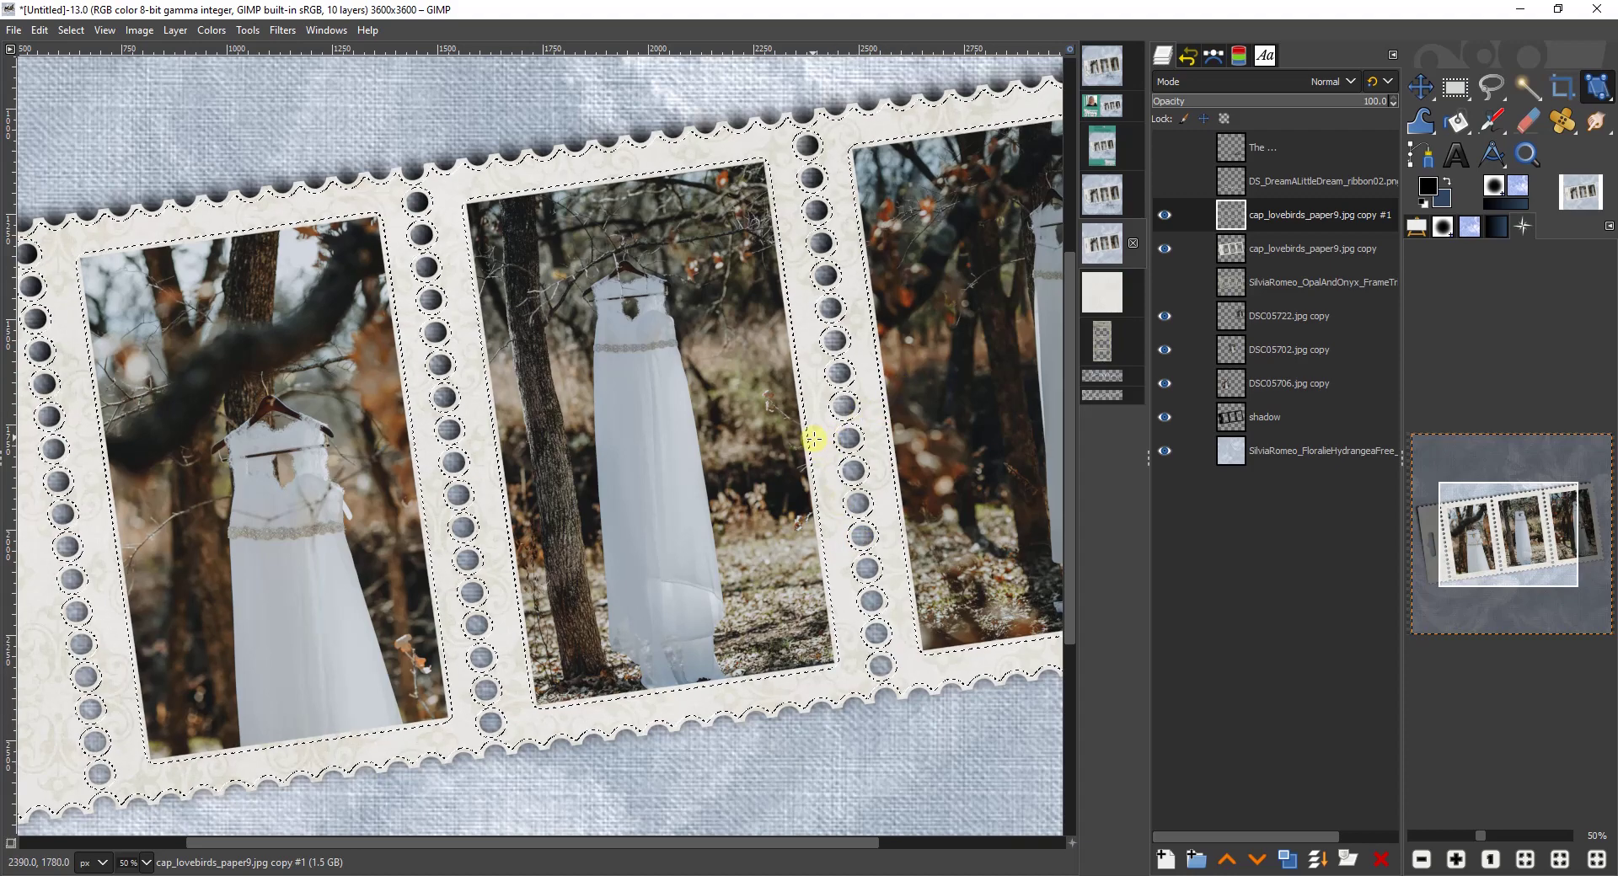
click(1210, 79)
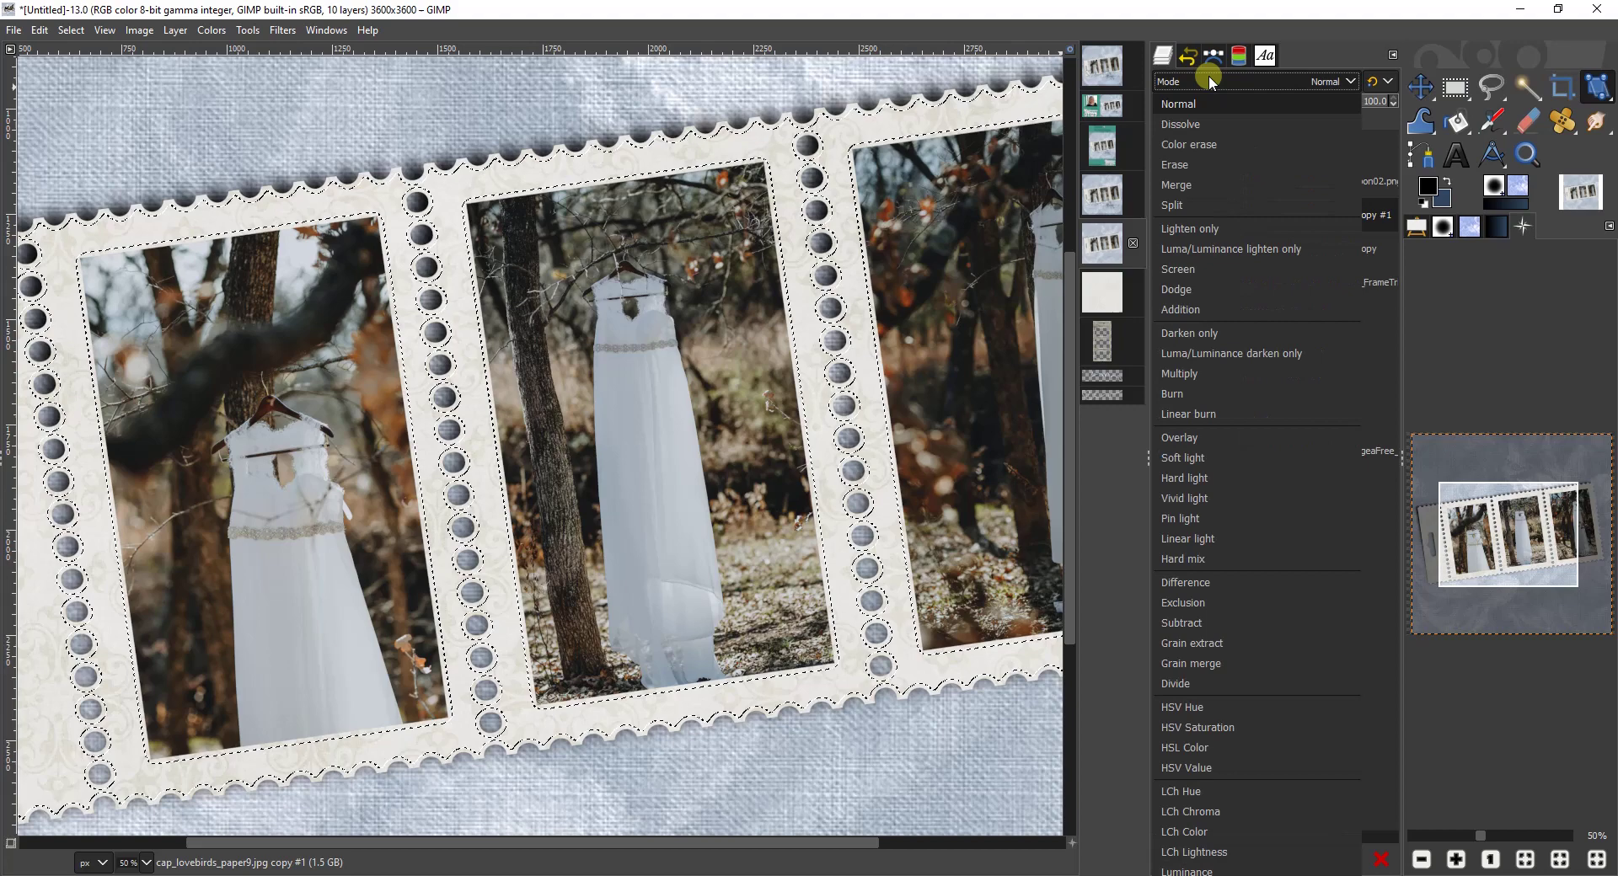
click(1178, 373)
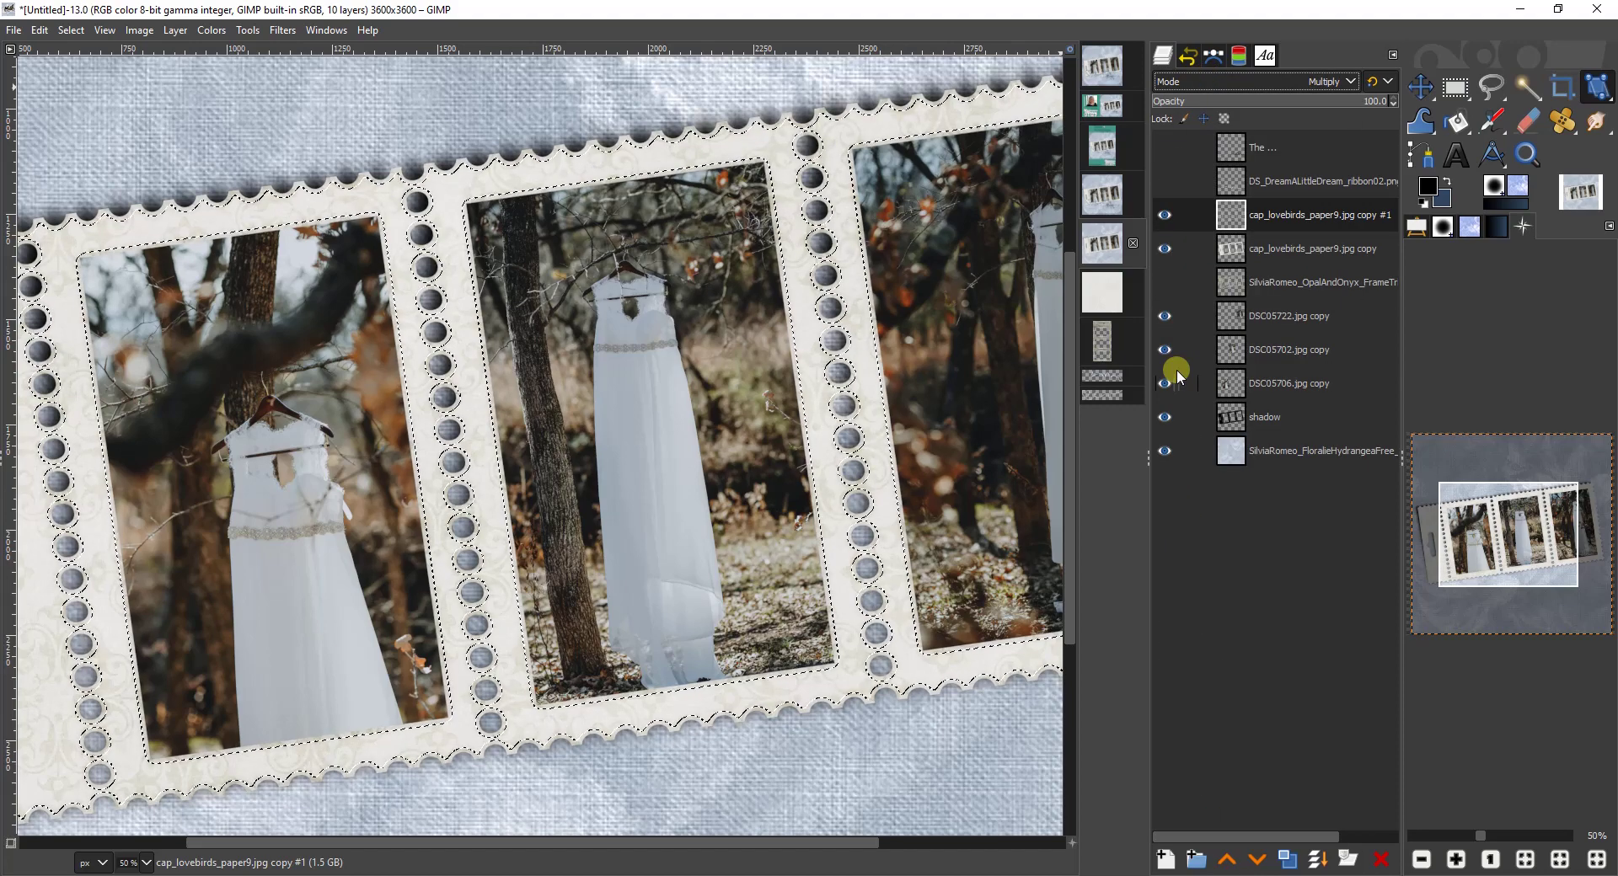
Step: Clear the selection and duplicate the Multiply edge layer to deepen the shading along the frame's edges
click(72, 30)
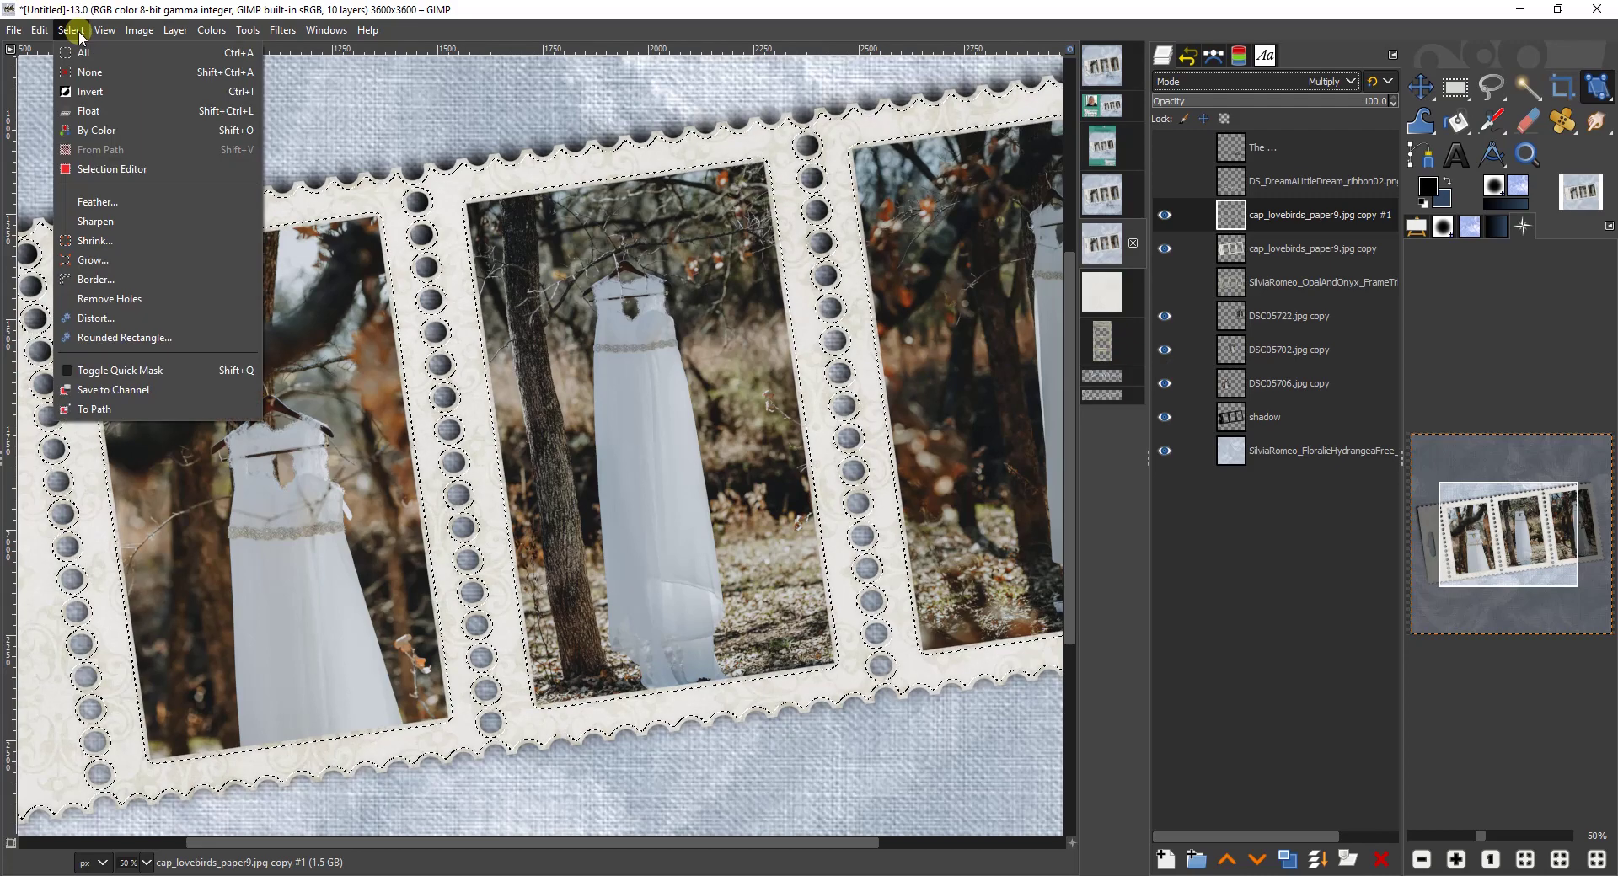
click(76, 72)
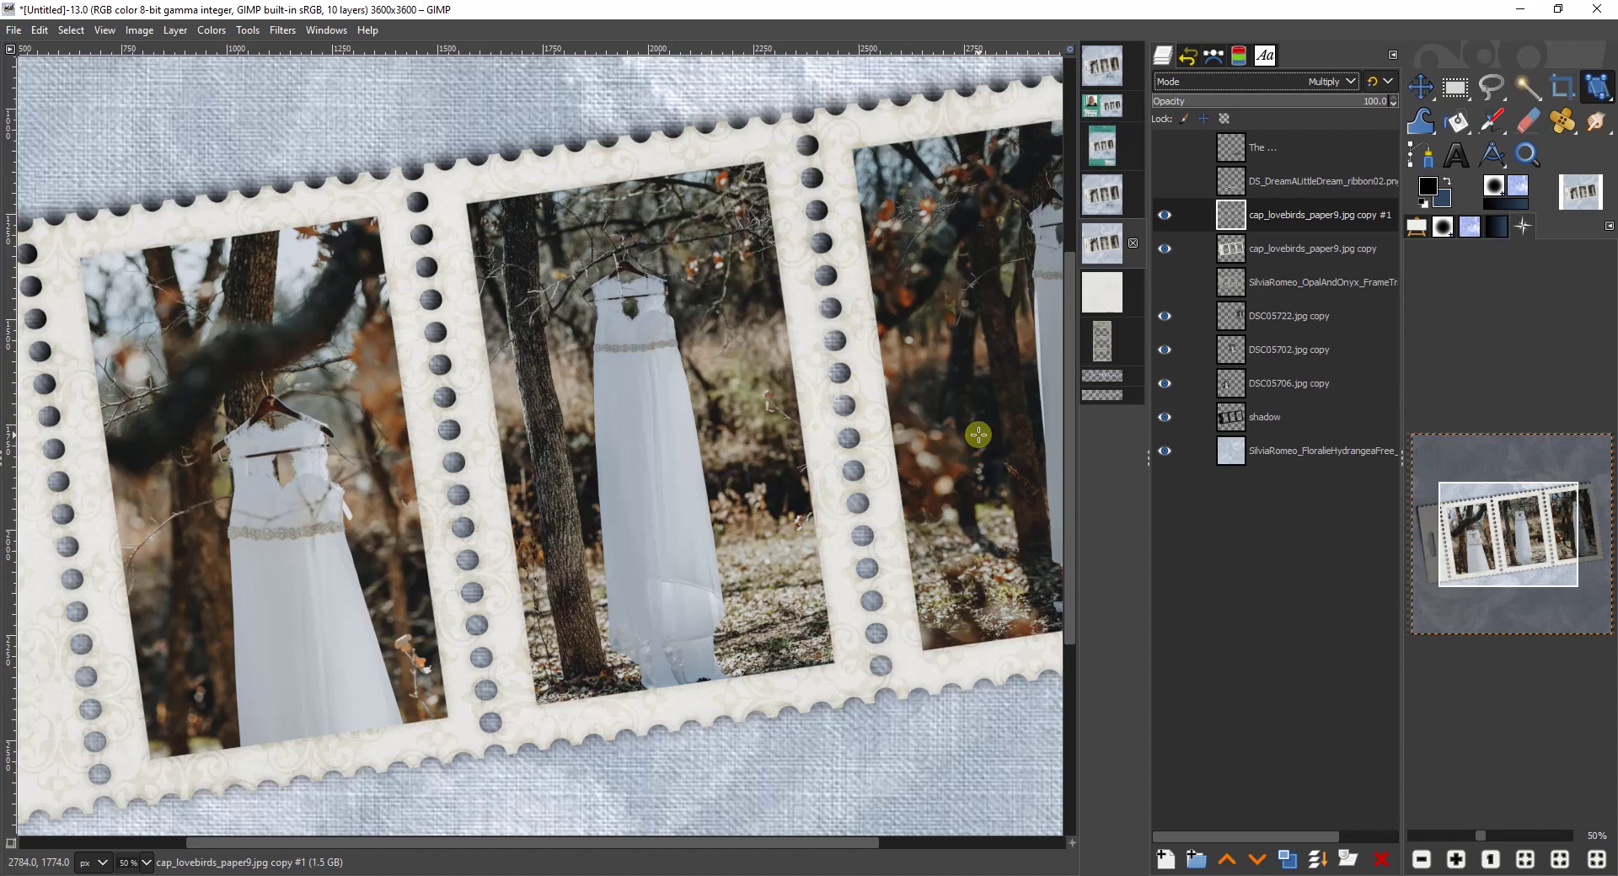
click(1289, 861)
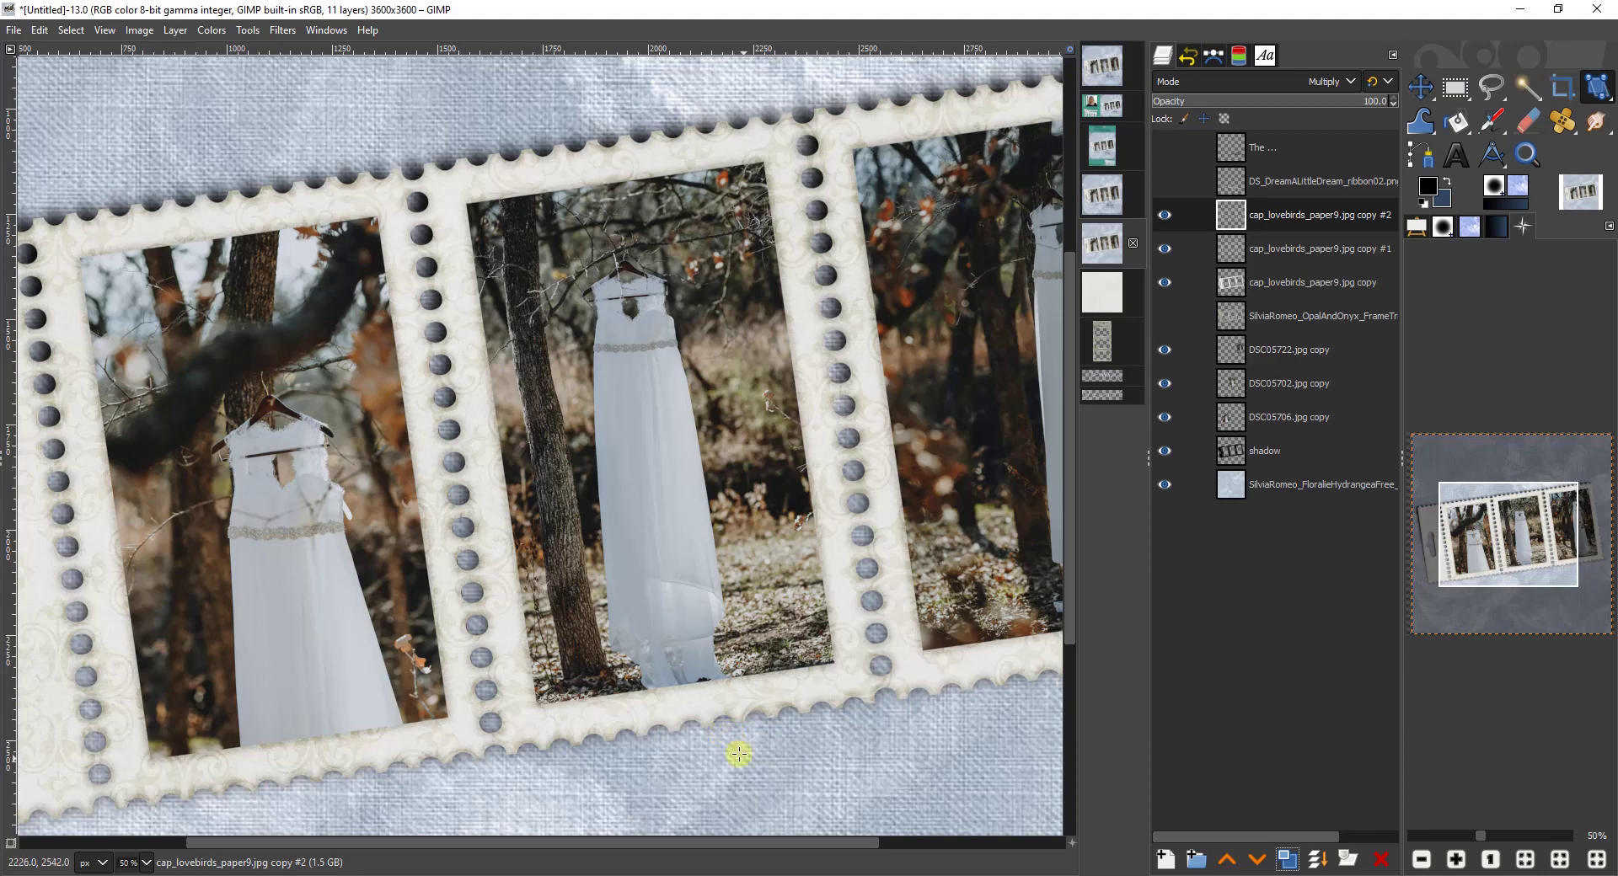
Step: Switch to the finished 101b_The Dress.jpg image to examine the completed layout
drag(1069, 467, 1064, 651)
click(1106, 192)
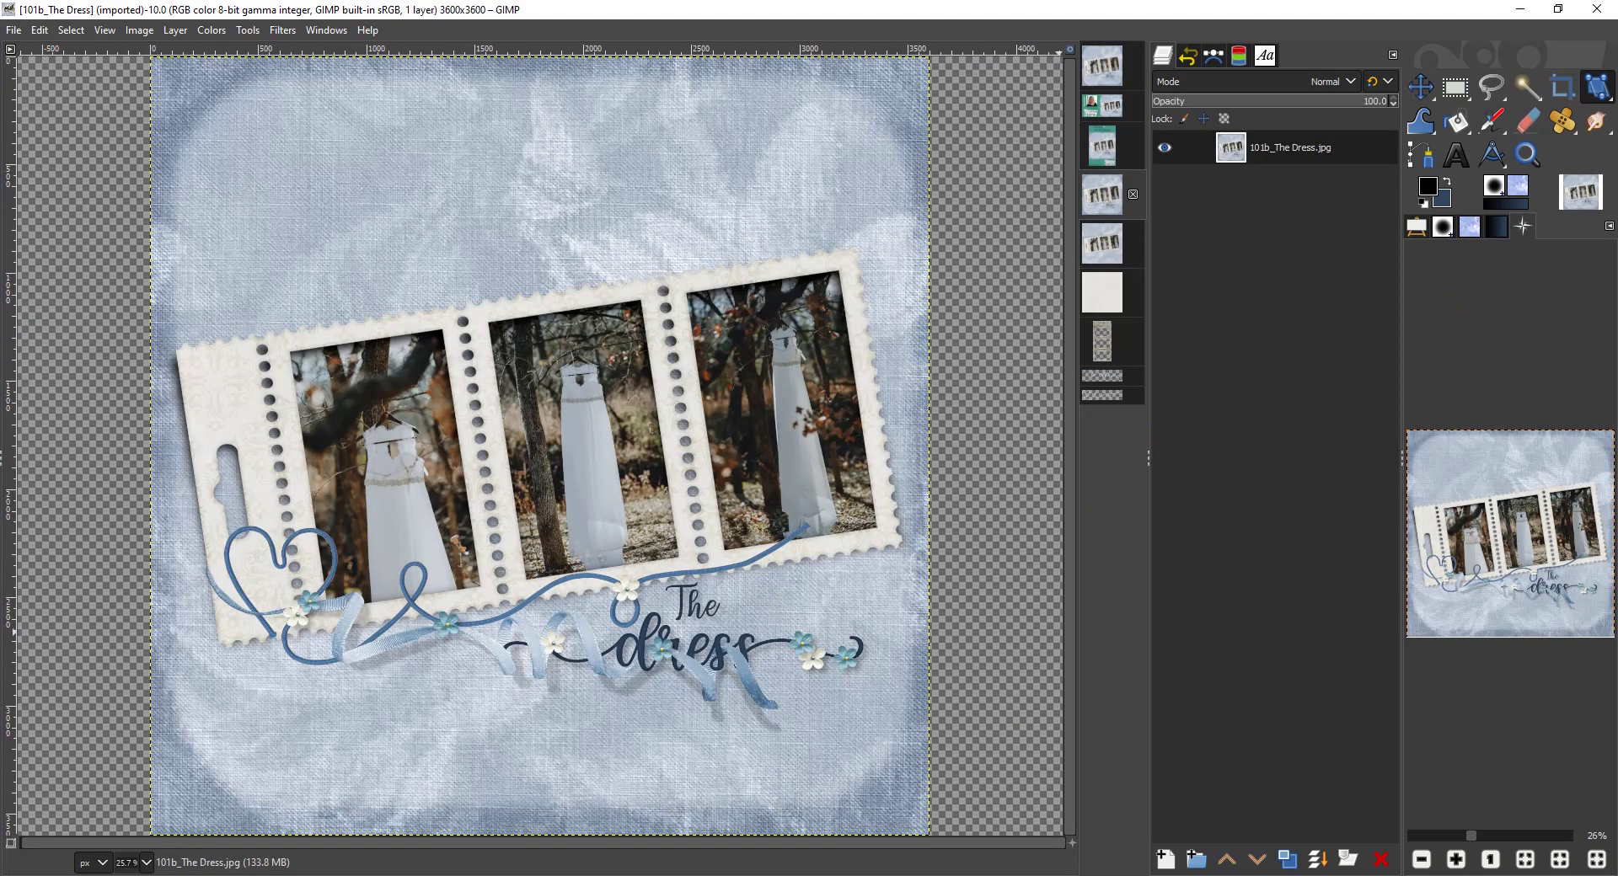
Step: Examine up close how the ribbon, string and flowers weave around the title in the finished layout
double_click(1456, 860)
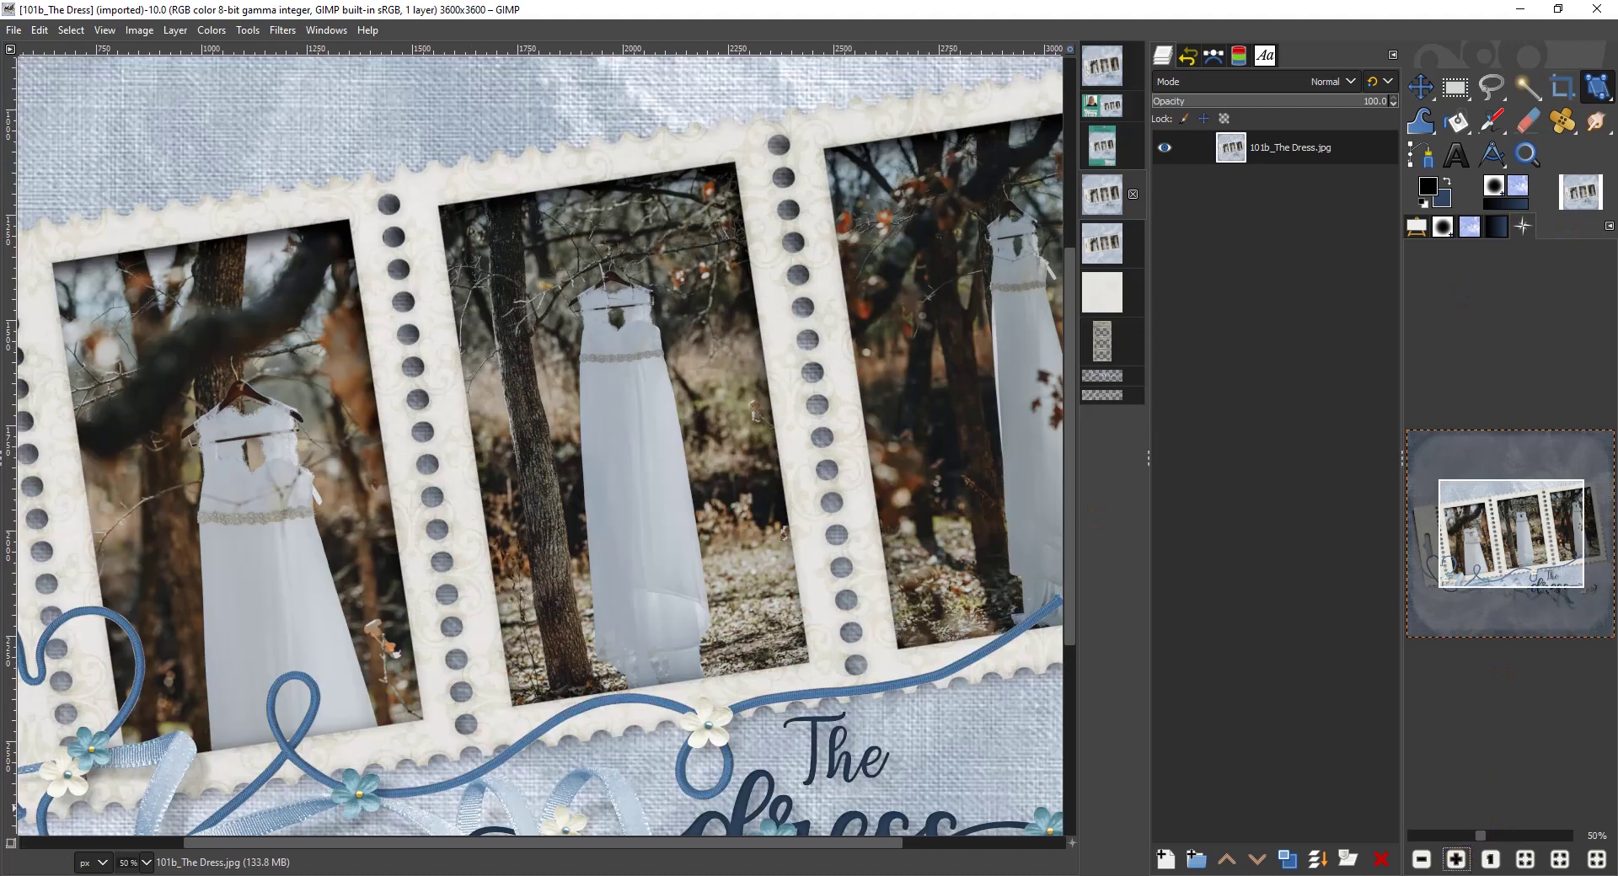
drag(1068, 460, 1078, 627)
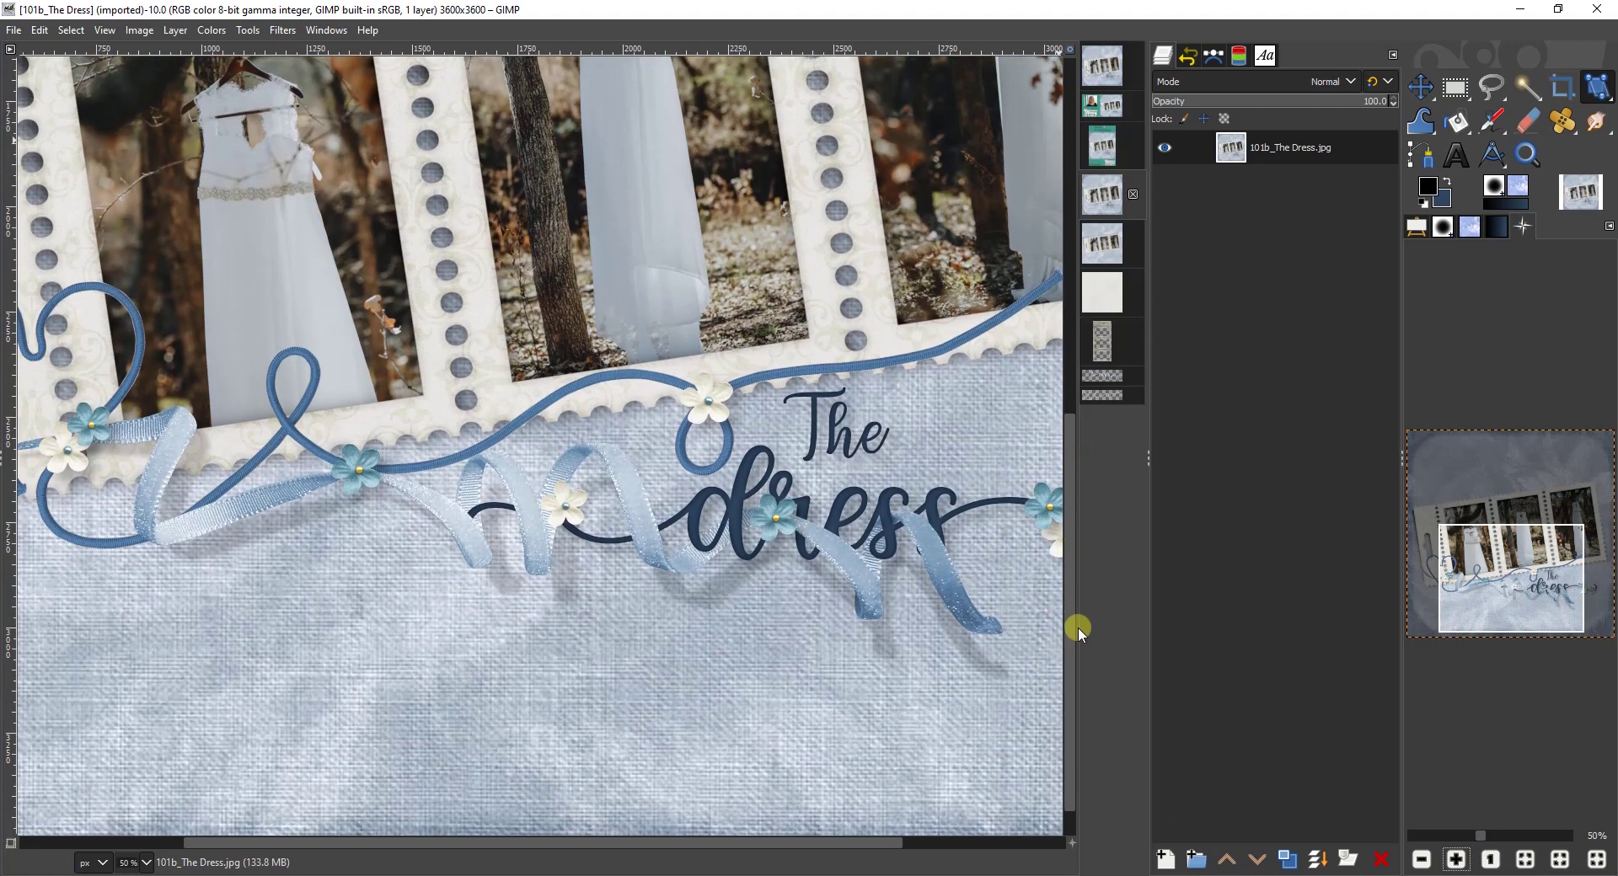
drag(880, 843, 967, 854)
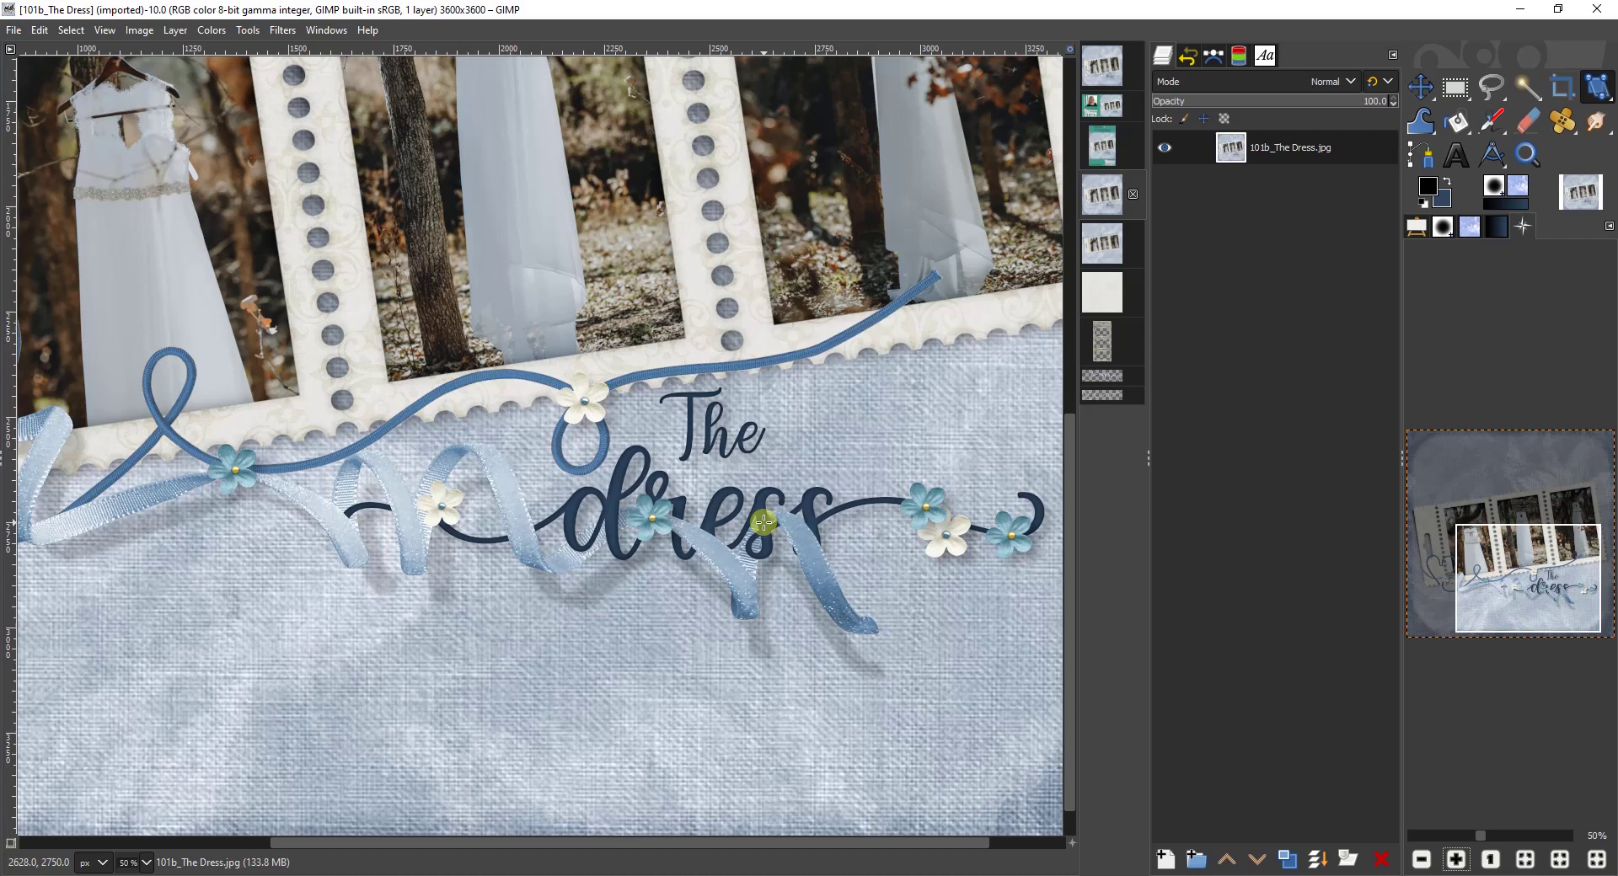
Step: Return to the untitled working layout and show the title text layer and the DS_DreamALittleDream_ribbon02 layer
click(1100, 247)
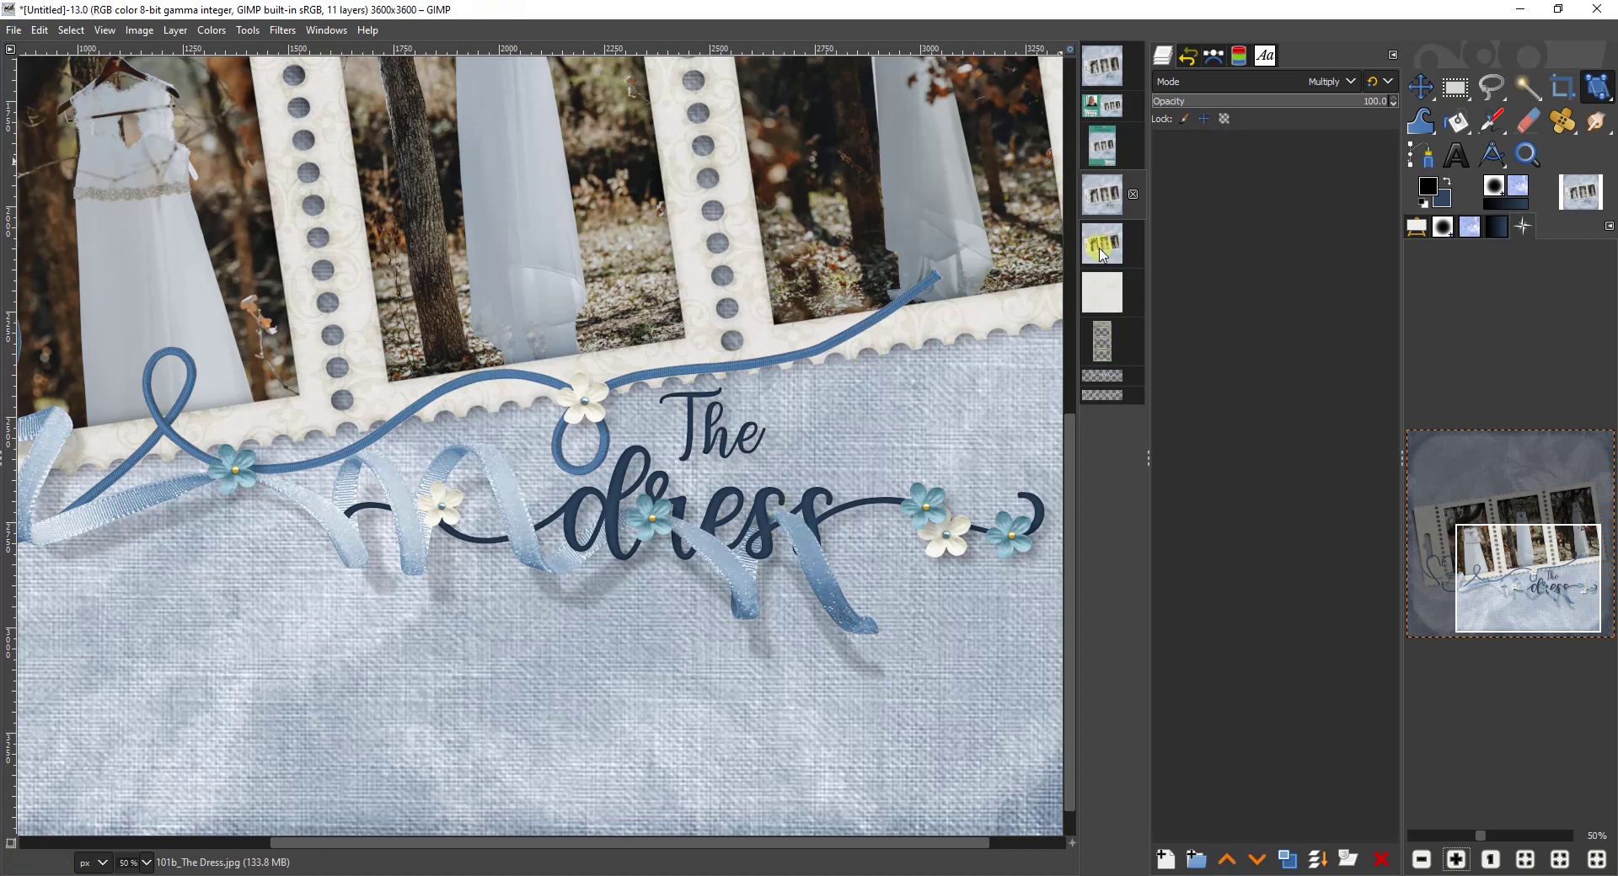
click(1165, 149)
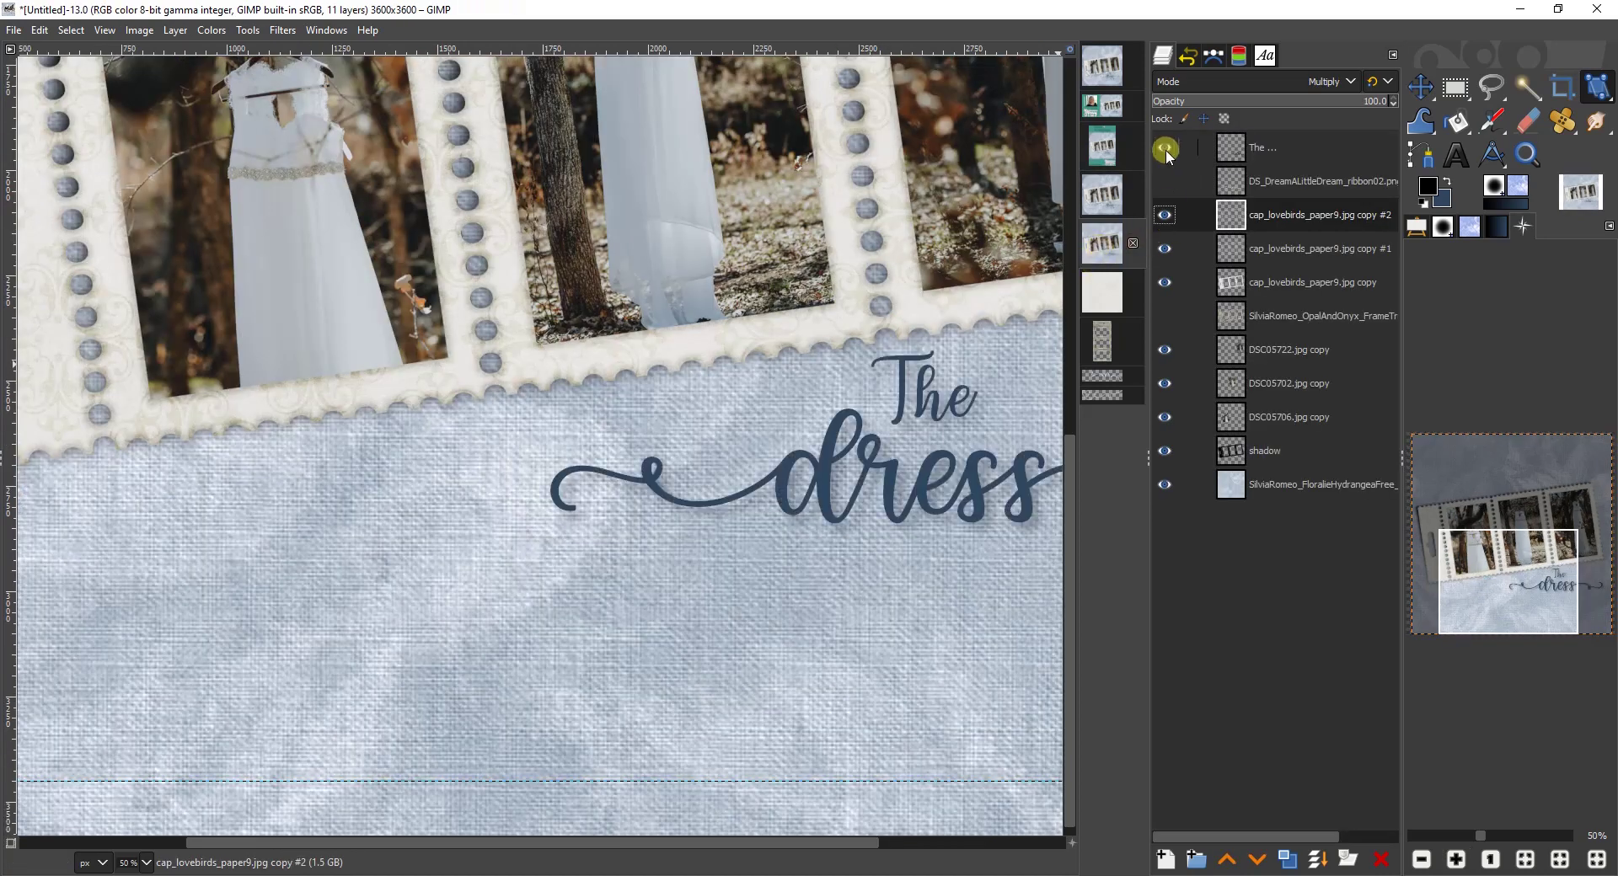
drag(791, 842, 861, 843)
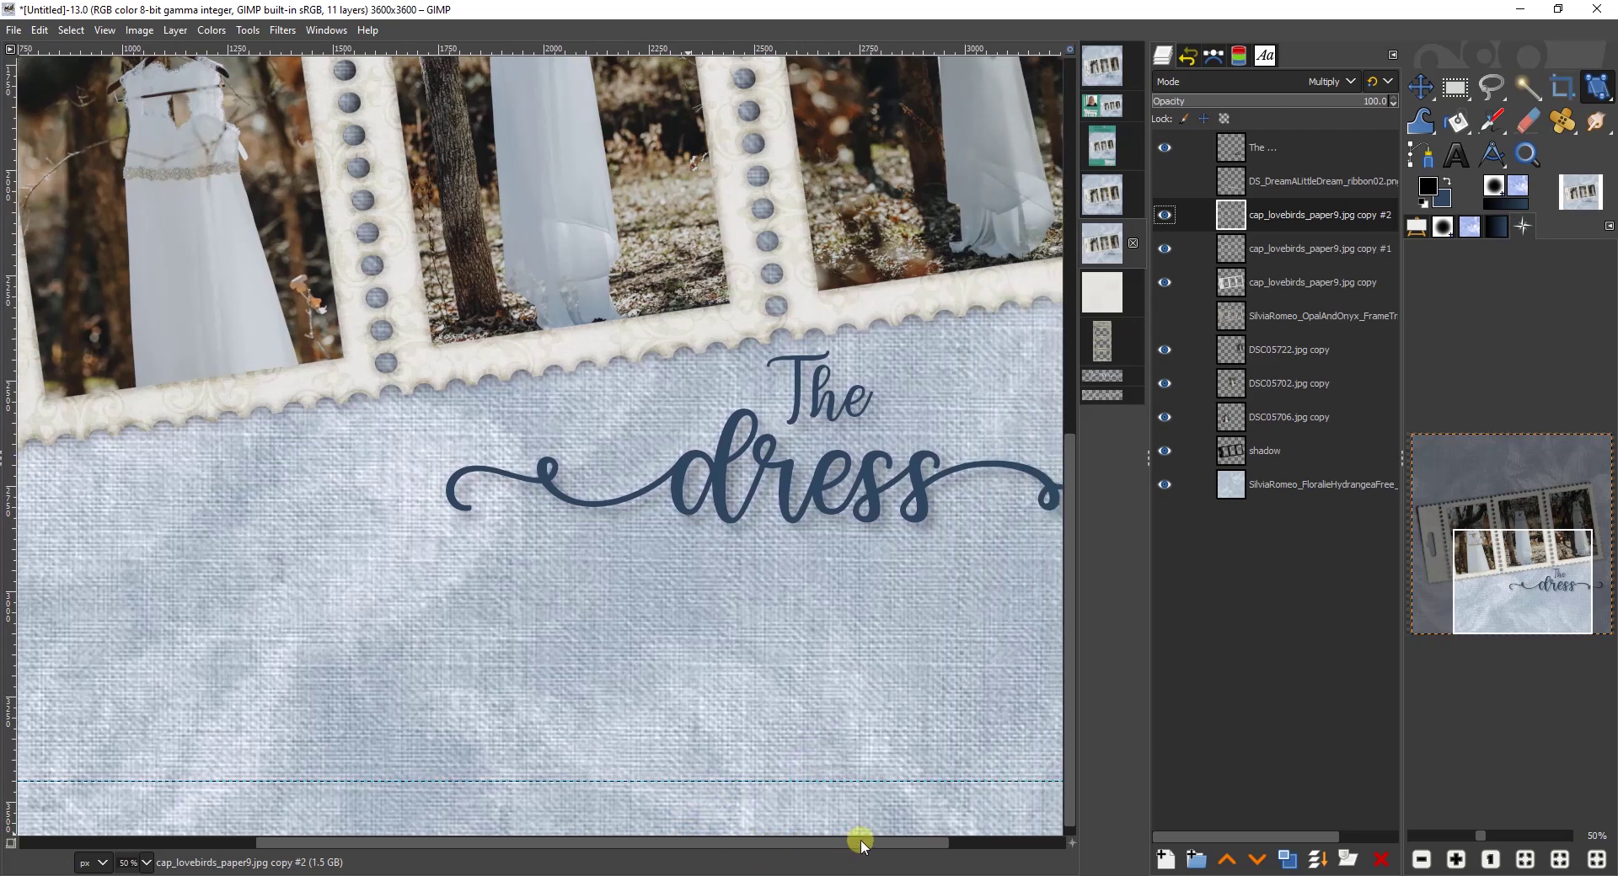
click(1164, 180)
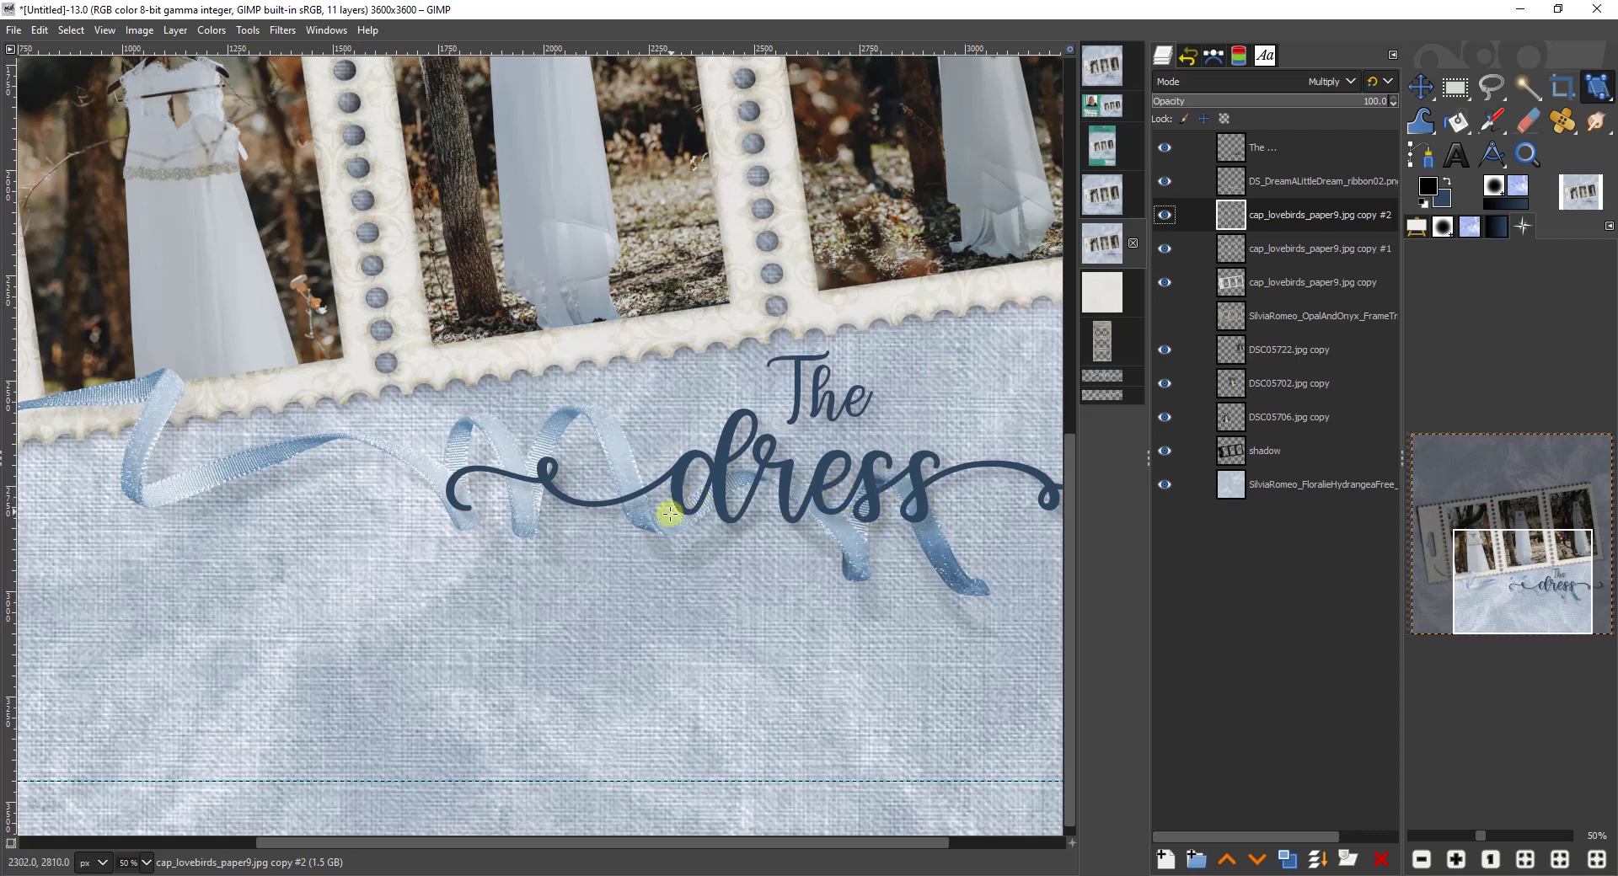
Step: Duplicate the ribbon layer and move the copy above the title layer
click(1272, 182)
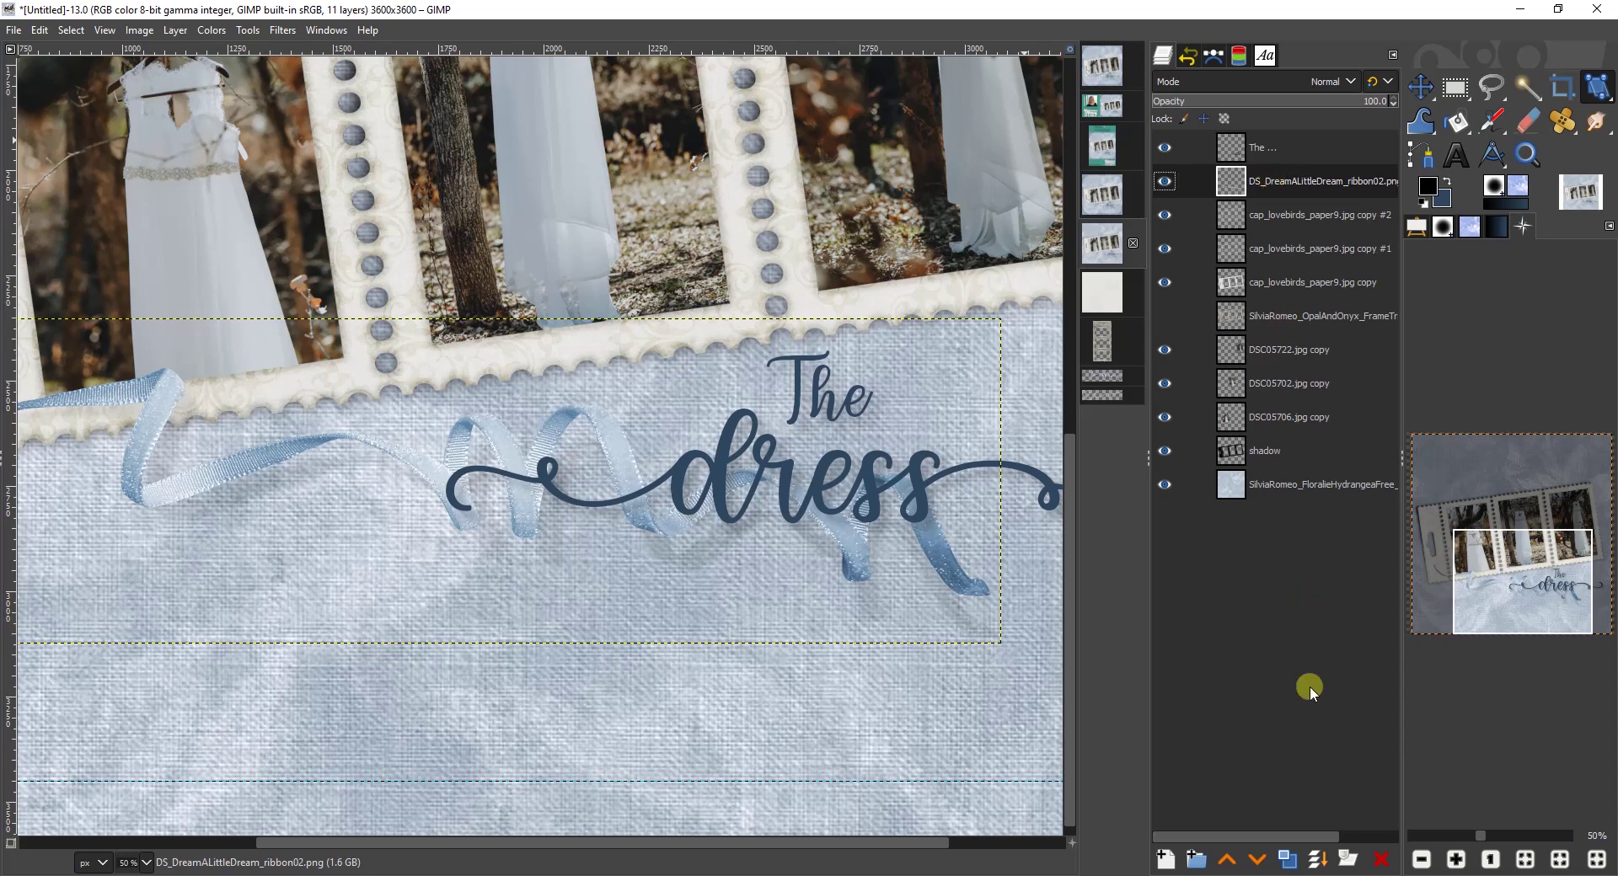
click(1287, 860)
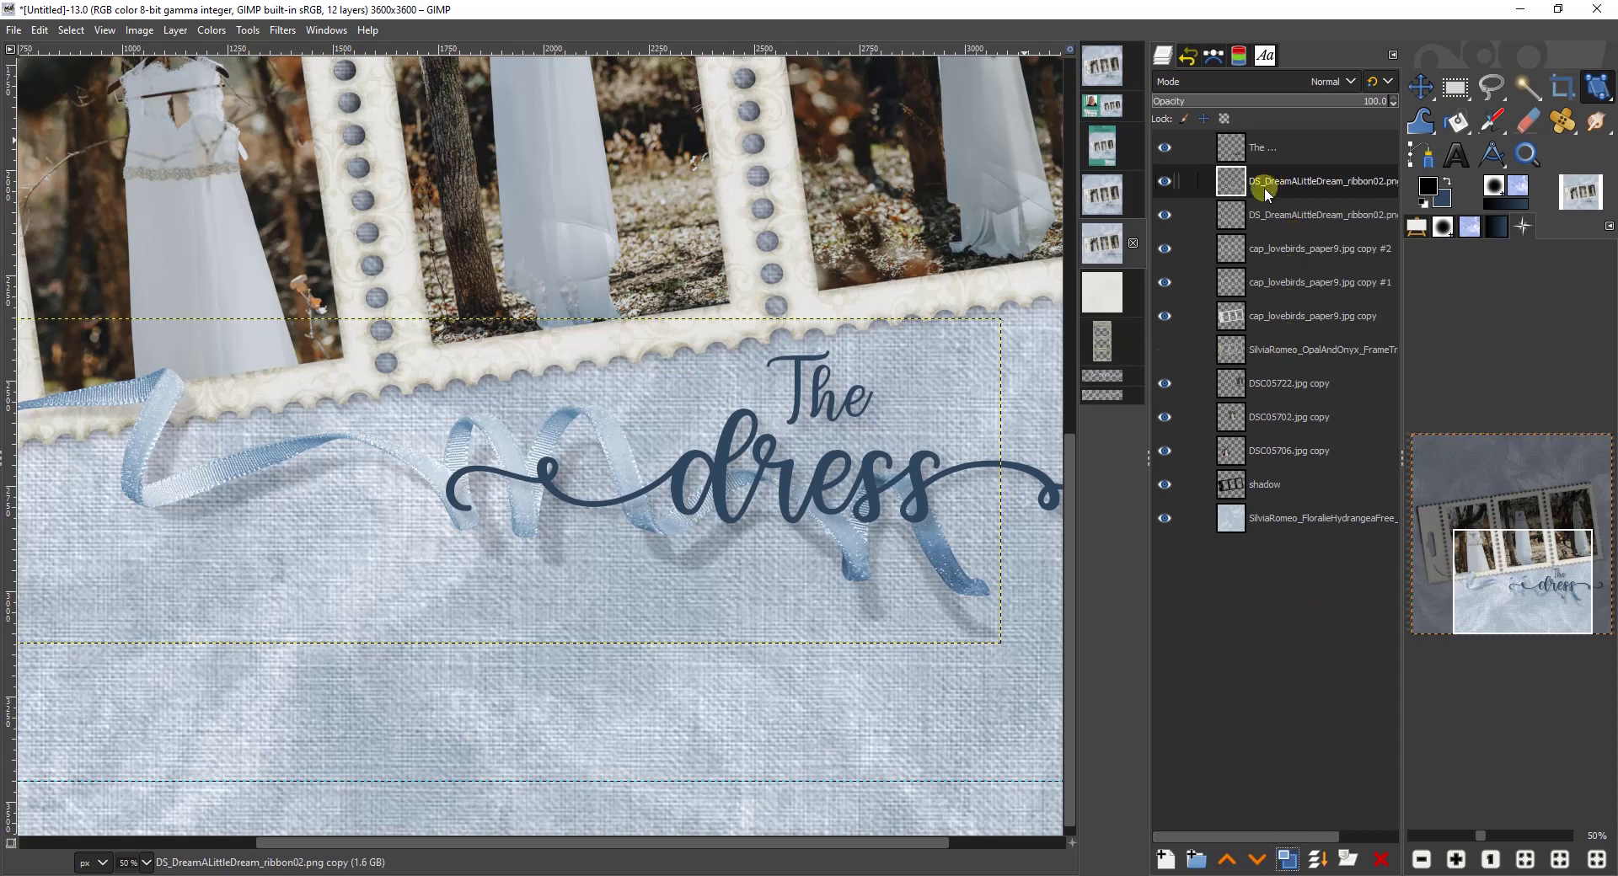
drag(1277, 183, 1285, 137)
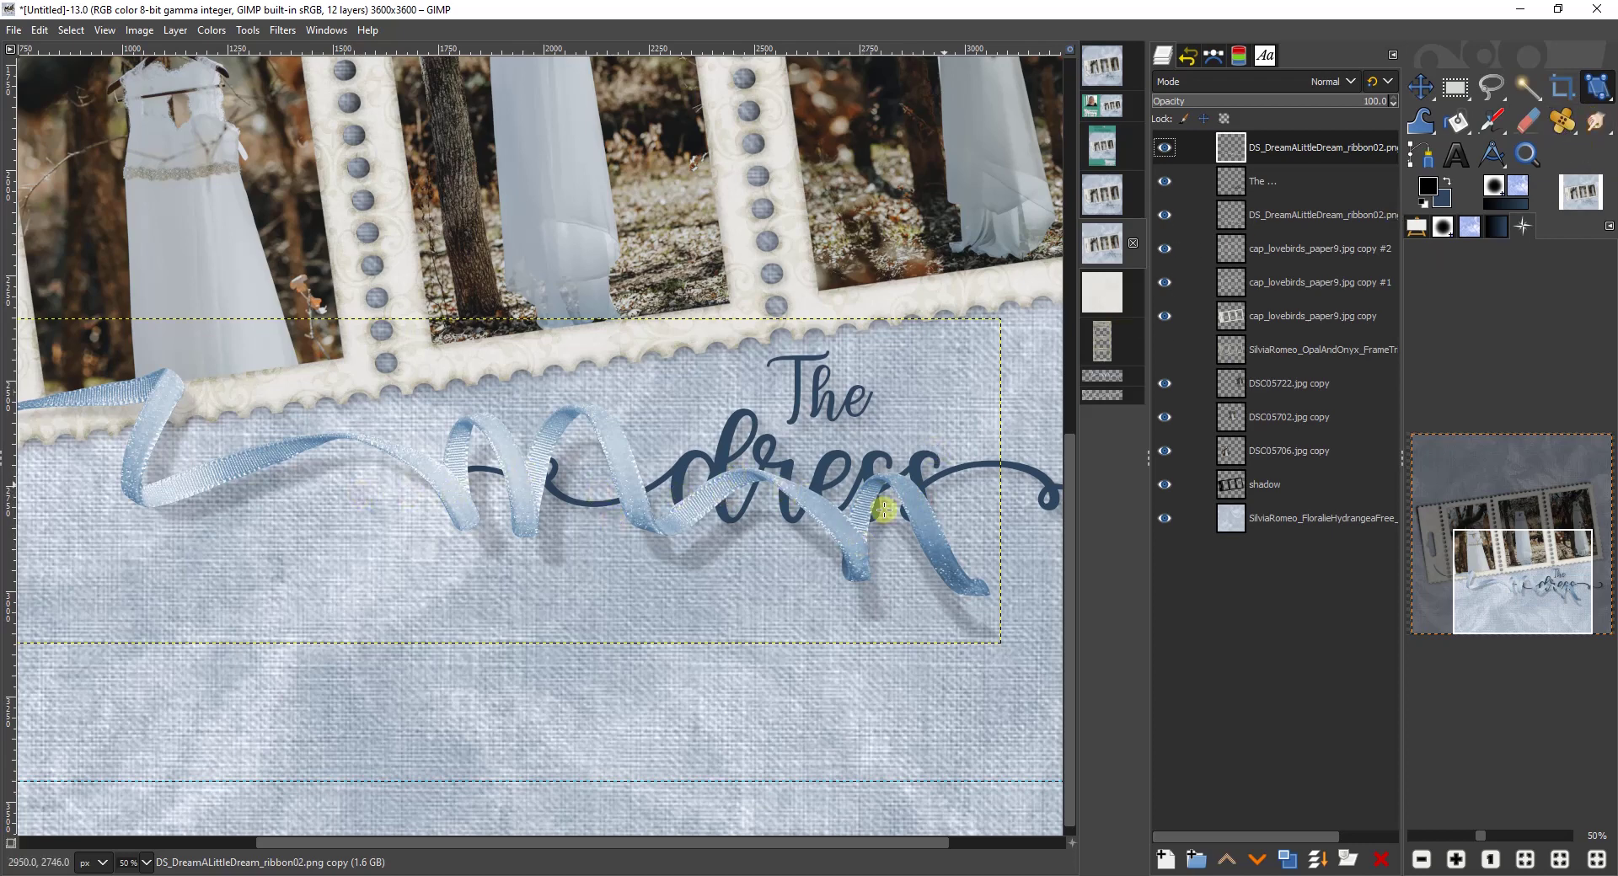
Step: Erase parts of the upper ribbon copy over the dress lettering and its starting flourish so the ribbon weaves through the title
click(1532, 116)
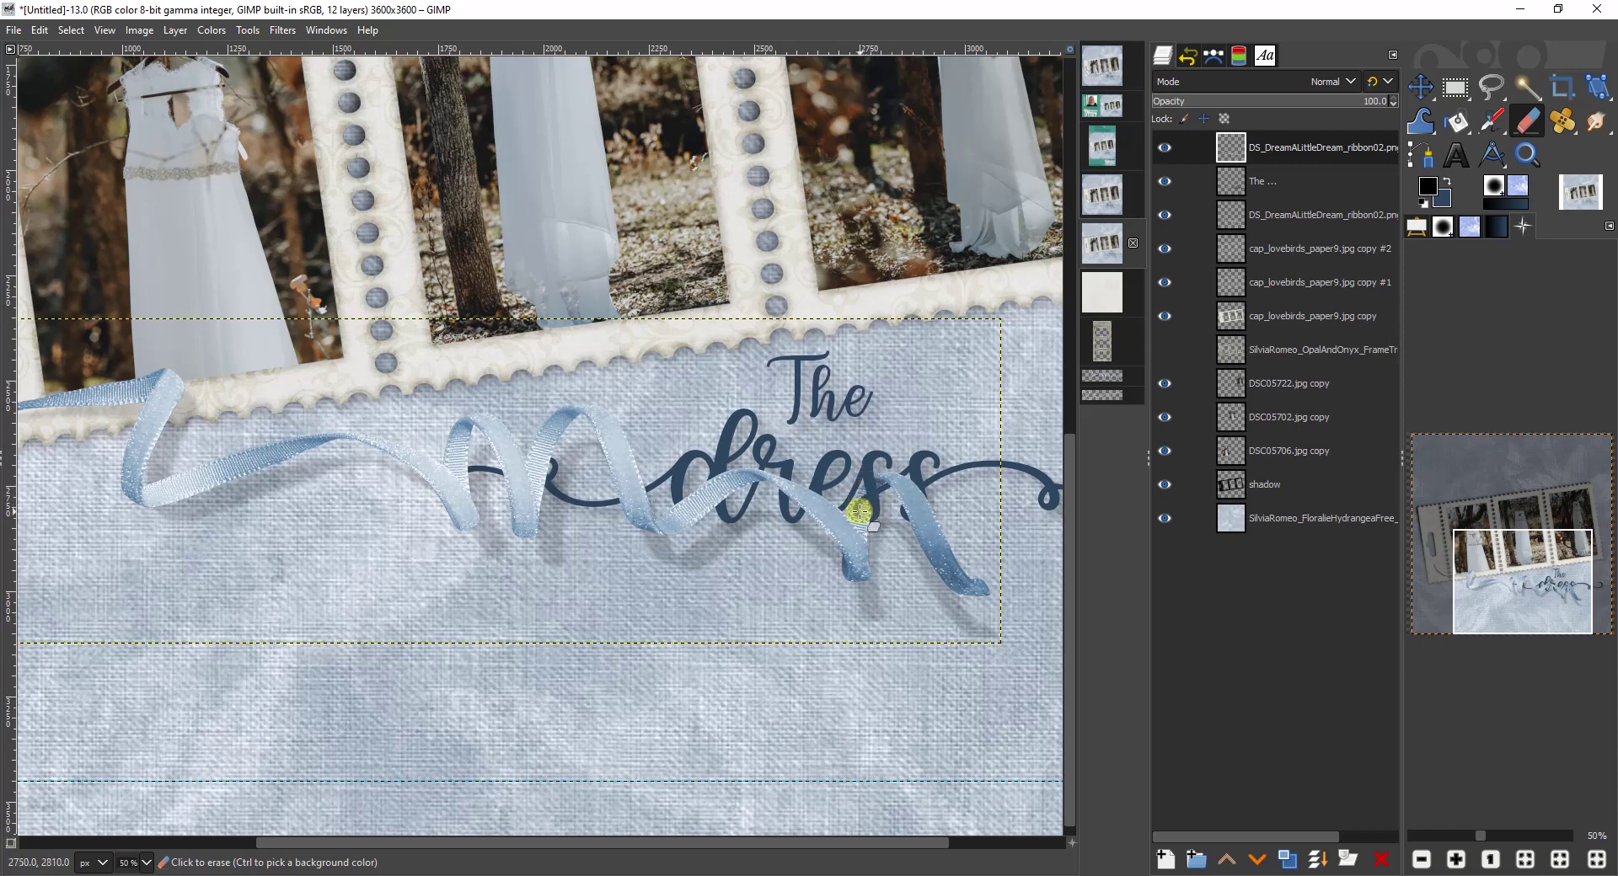
mouse_move(874, 524)
mouse_down()
mouse_move(833, 492)
mouse_move(891, 587)
mouse_move(876, 540)
mouse_move(851, 576)
mouse_move(821, 506)
mouse_move(754, 475)
mouse_move(767, 471)
mouse_move(748, 486)
mouse_move(757, 468)
mouse_move(722, 474)
mouse_move(750, 477)
mouse_move(721, 497)
mouse_move(715, 480)
mouse_move(720, 505)
mouse_move(702, 489)
mouse_move(713, 510)
mouse_move(691, 495)
mouse_move(698, 518)
mouse_move(674, 496)
mouse_move(697, 517)
mouse_move(727, 482)
mouse_up()
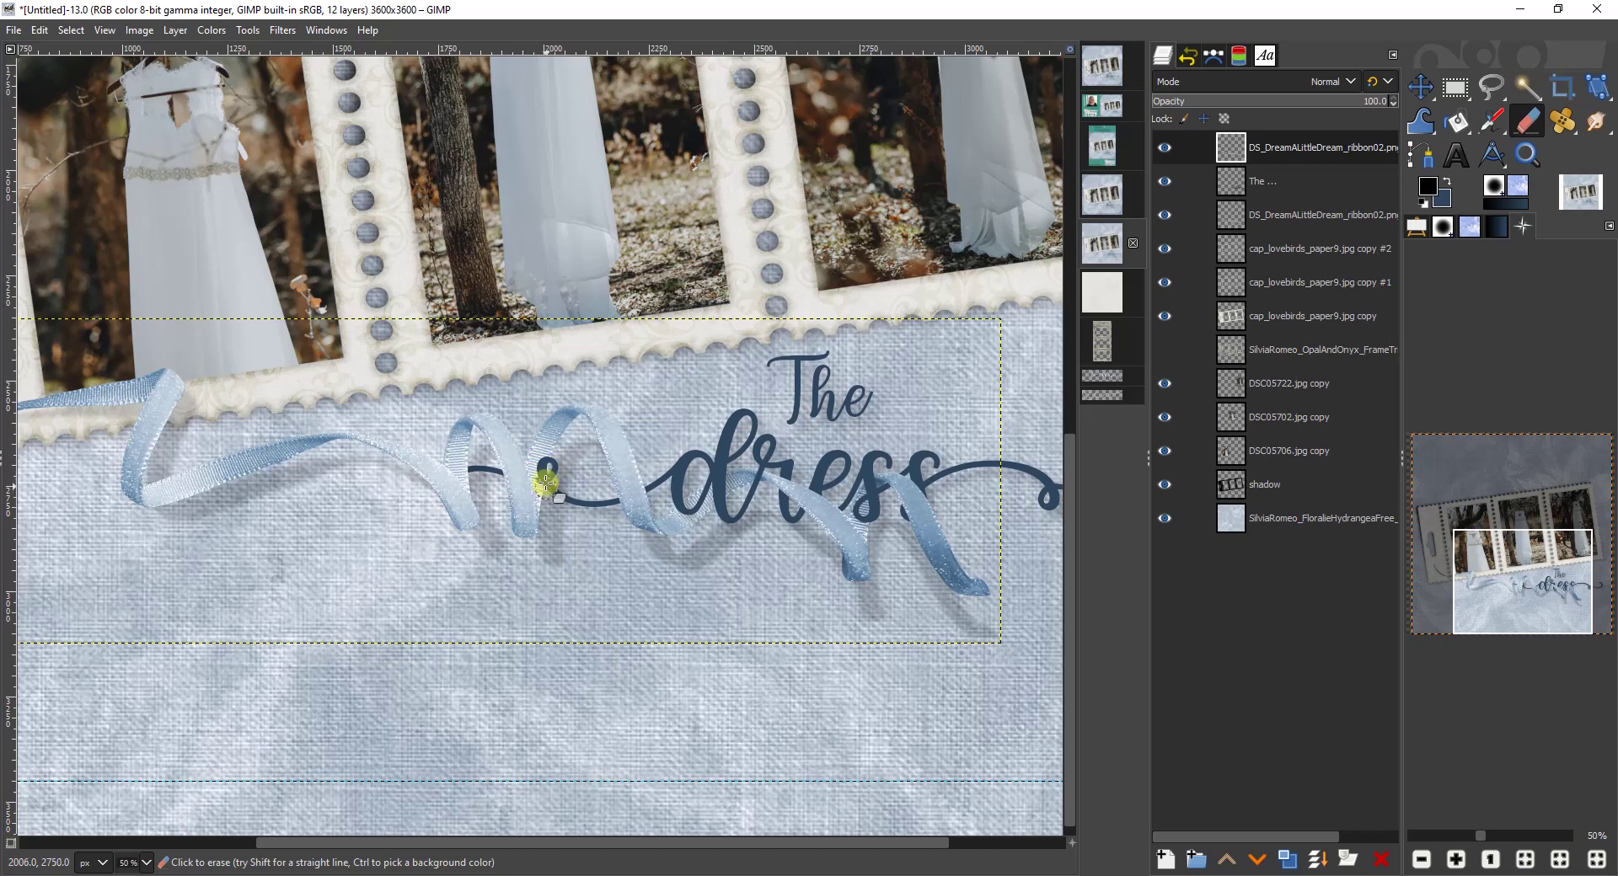
mouse_move(552, 493)
mouse_down()
mouse_move(546, 465)
mouse_move(496, 451)
mouse_move(473, 468)
mouse_up()
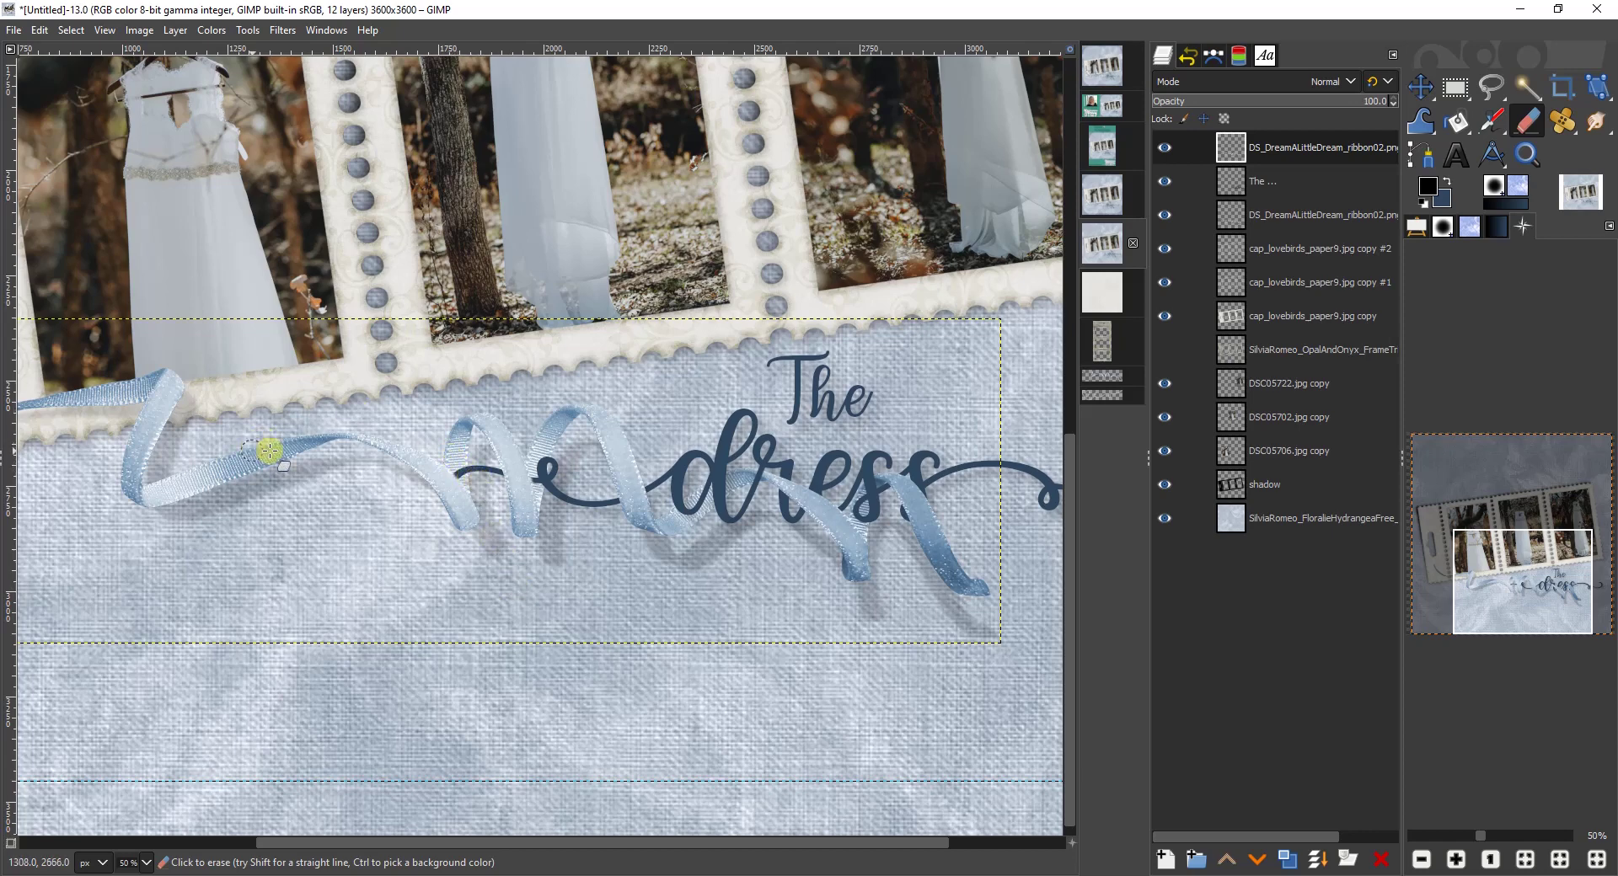
drag(632, 495, 695, 528)
click(821, 504)
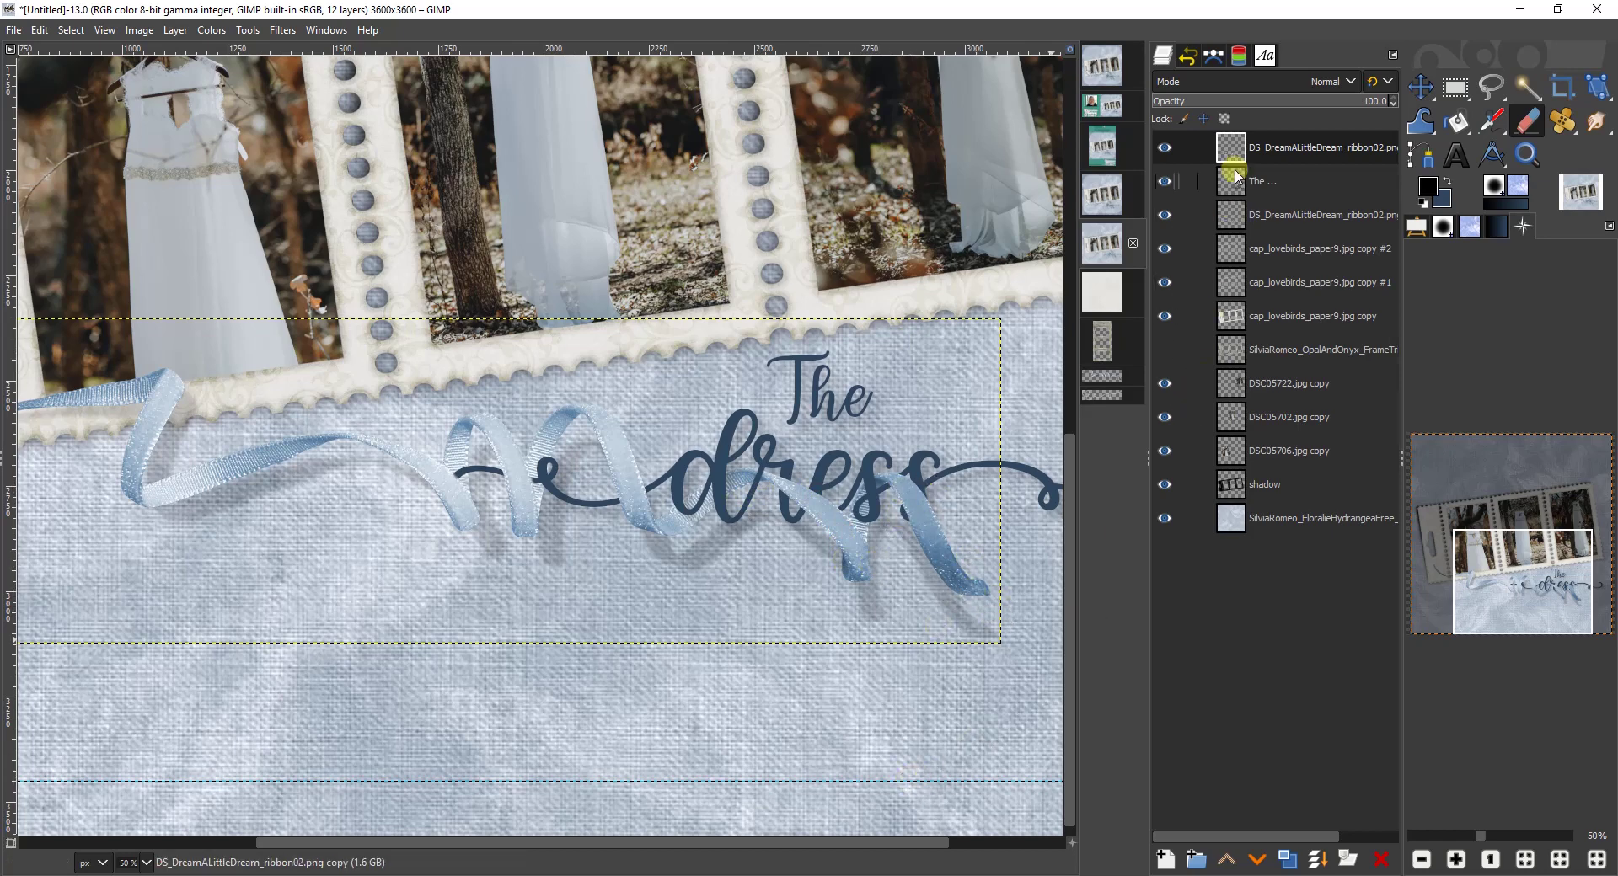
Step: Switch to the DS_DreamALittleDream_string image and examine the red string's texture up close
click(1106, 395)
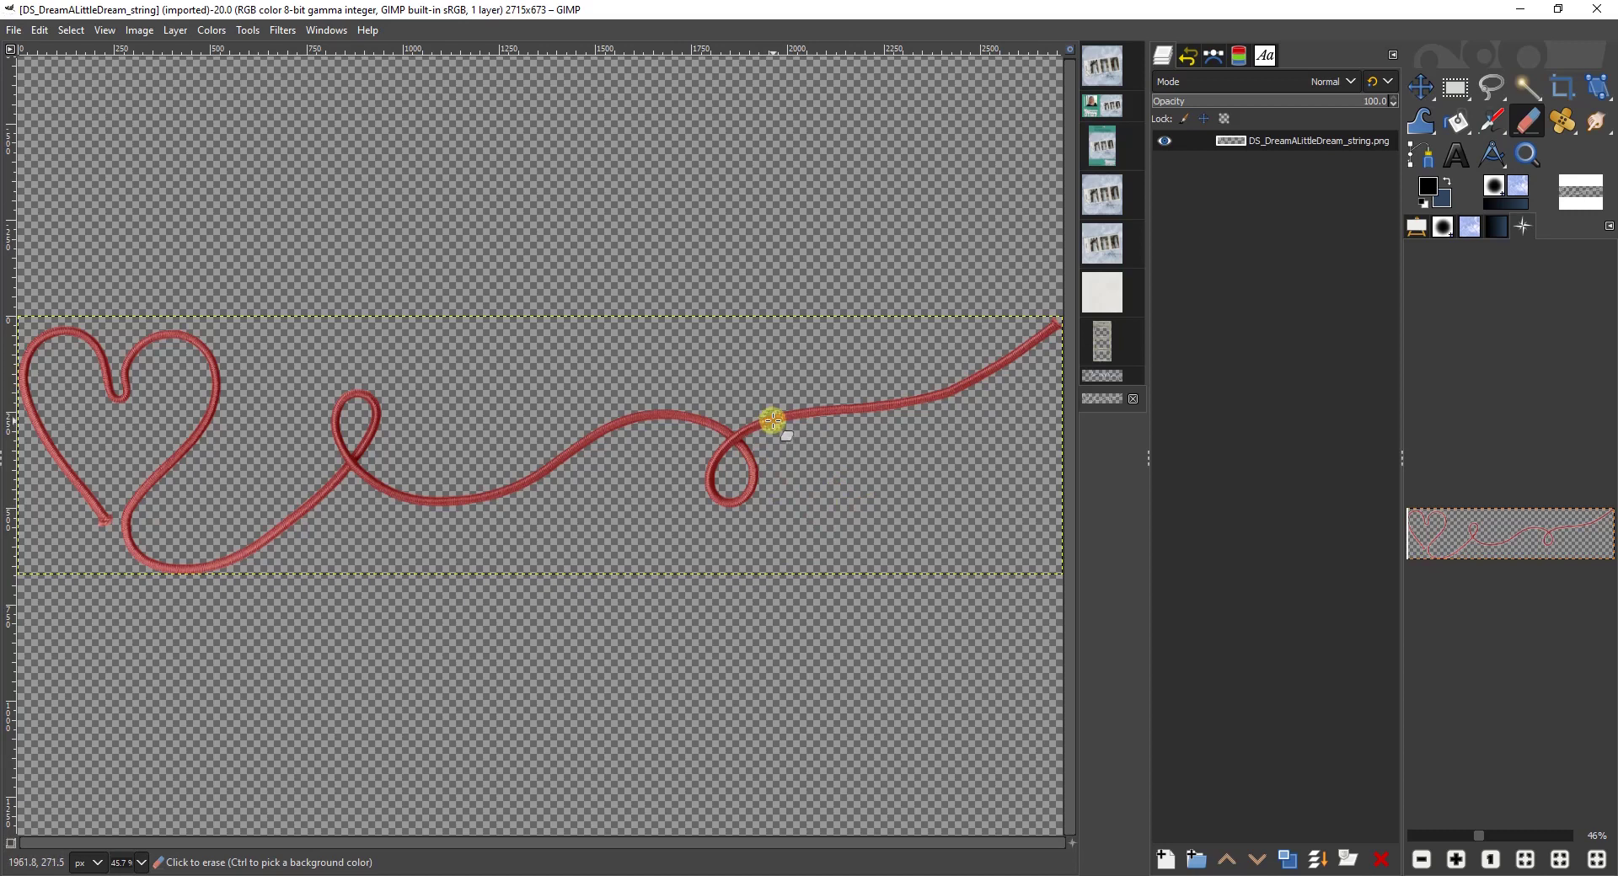
click(1457, 859)
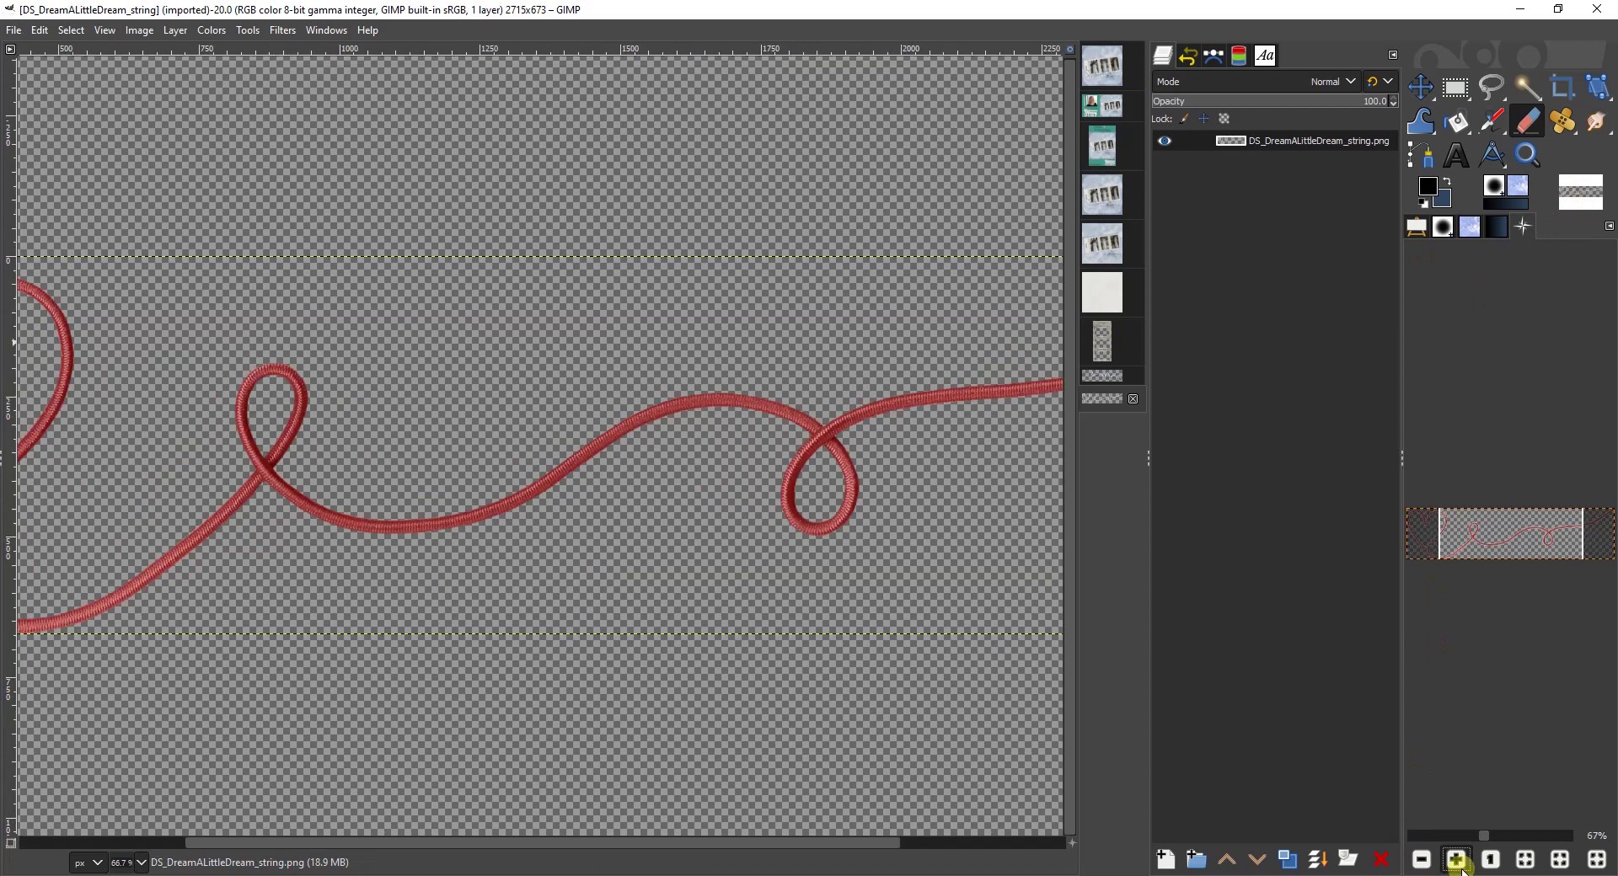
click(1457, 860)
click(1457, 860)
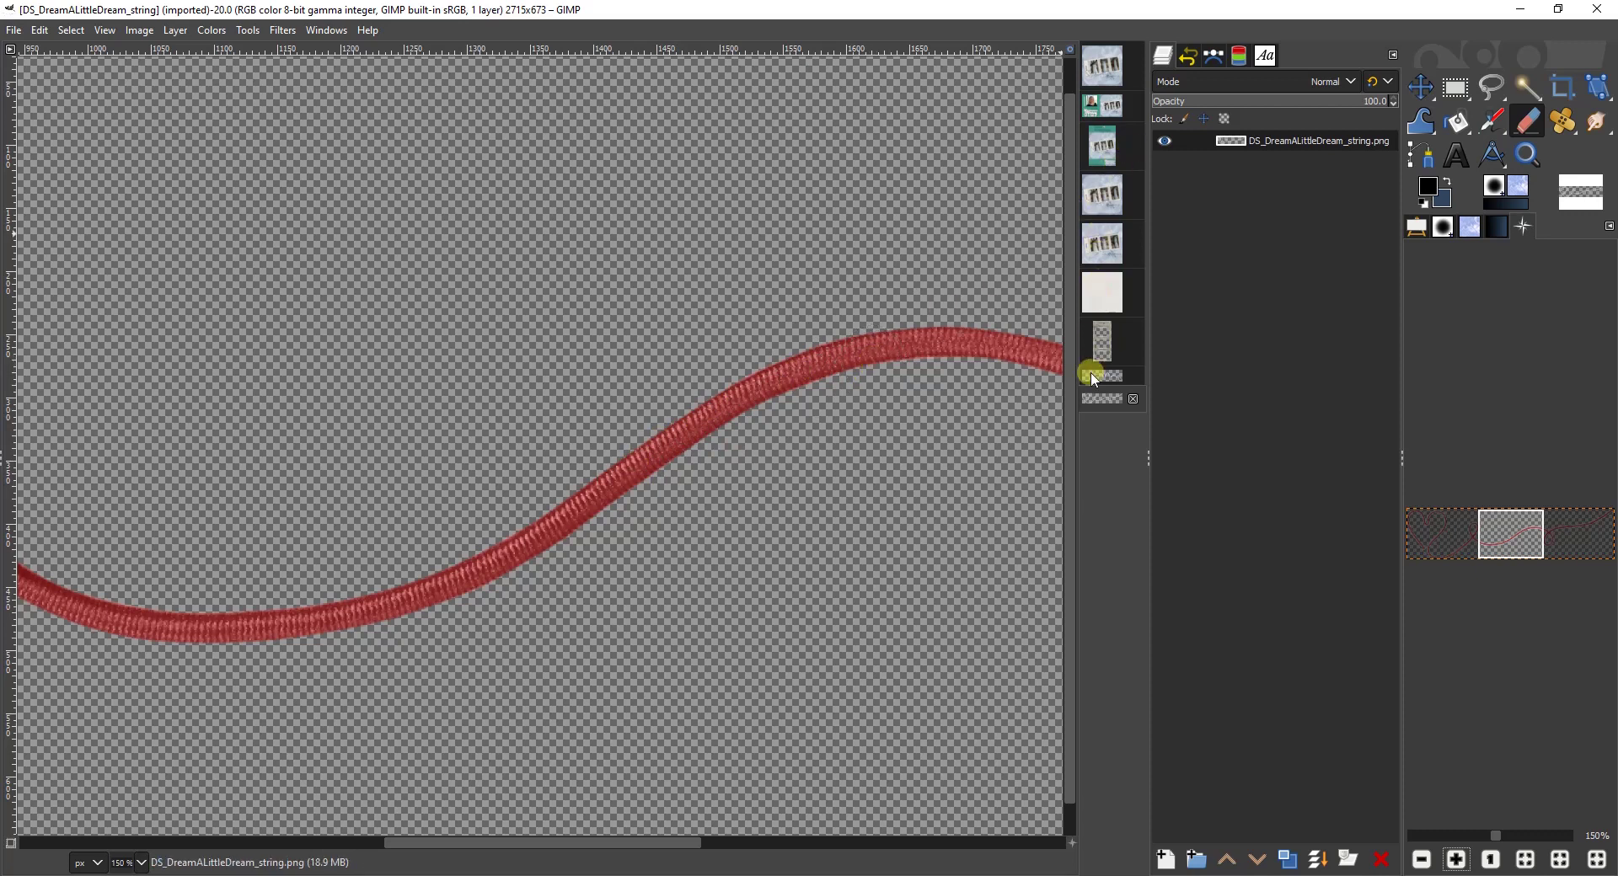
Step: Copy the red string into the working layout with its heart over the frame's lower-left corner, stacked between the title and lower ribbon layers
click(1096, 245)
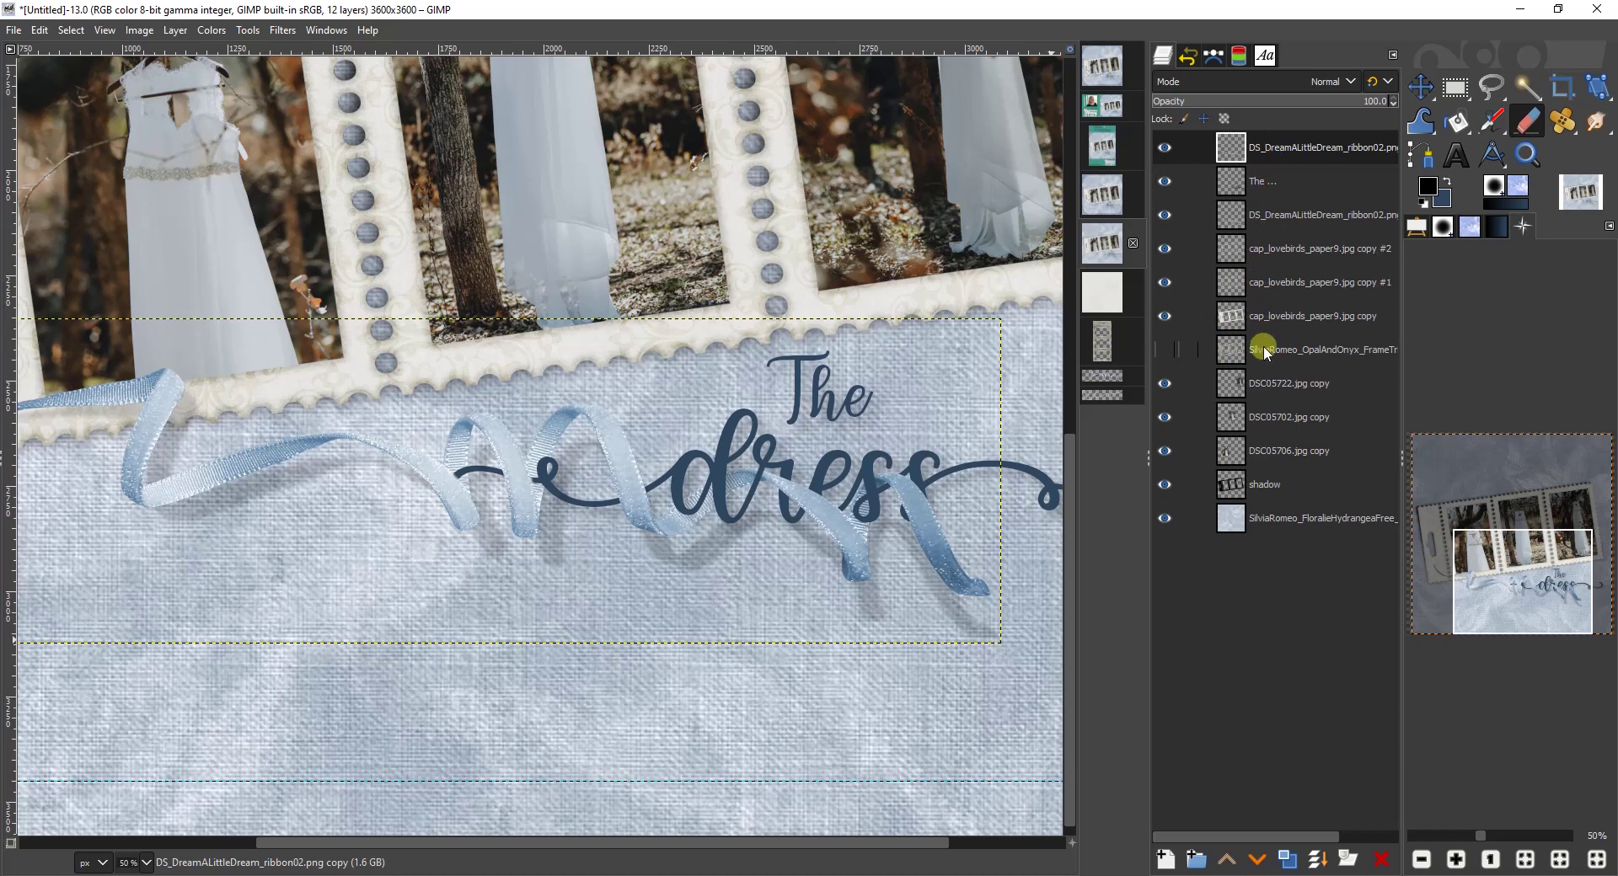
click(1104, 398)
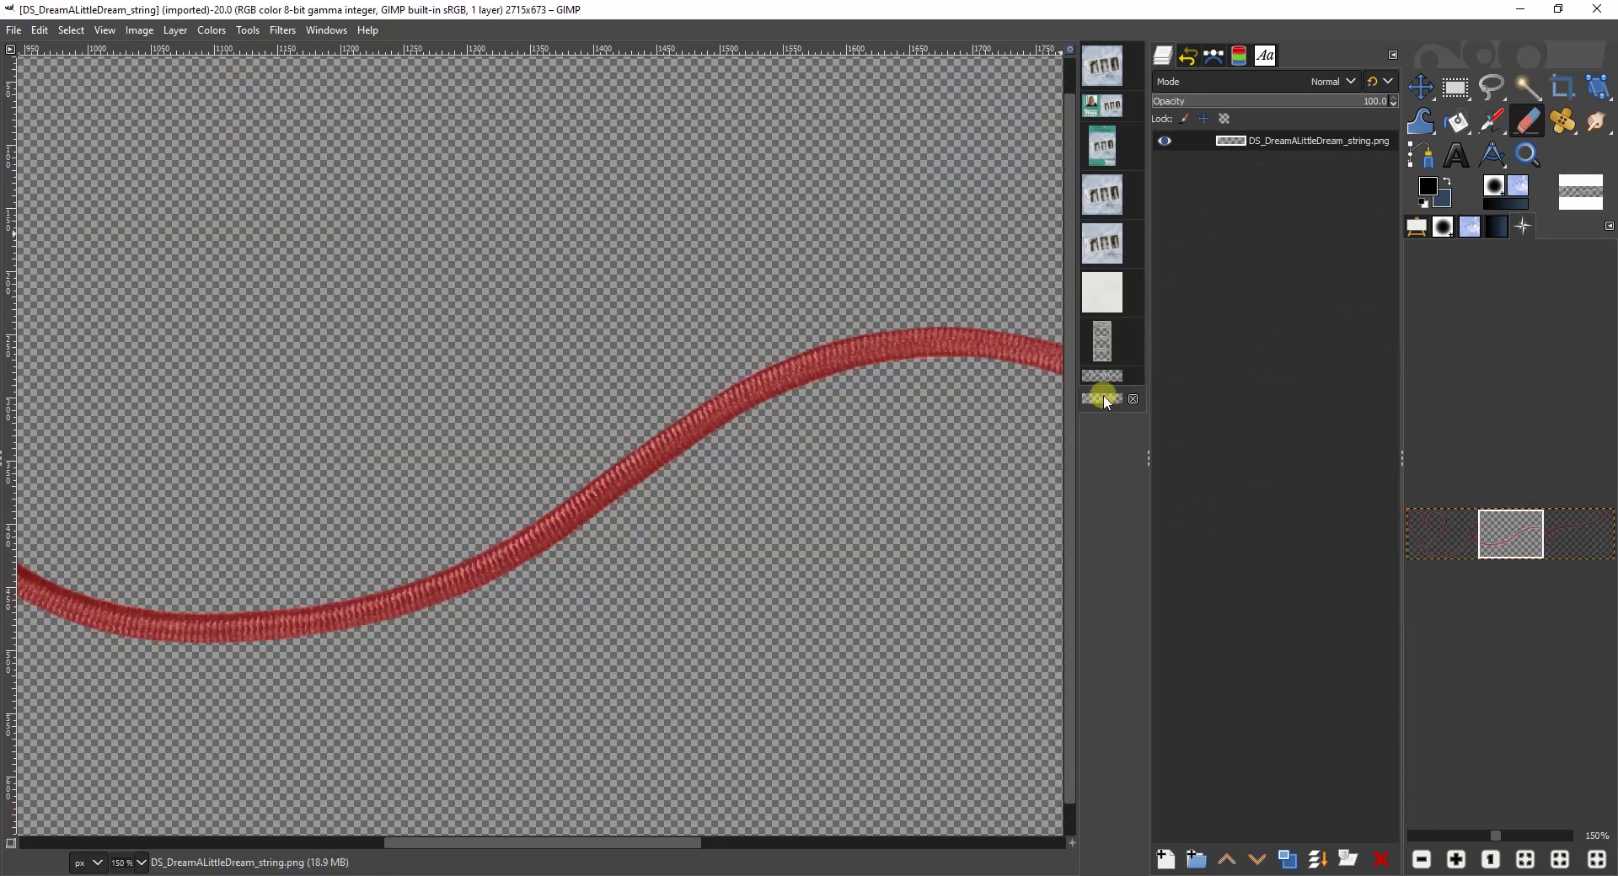
drag(1315, 144, 803, 464)
drag(927, 847, 745, 847)
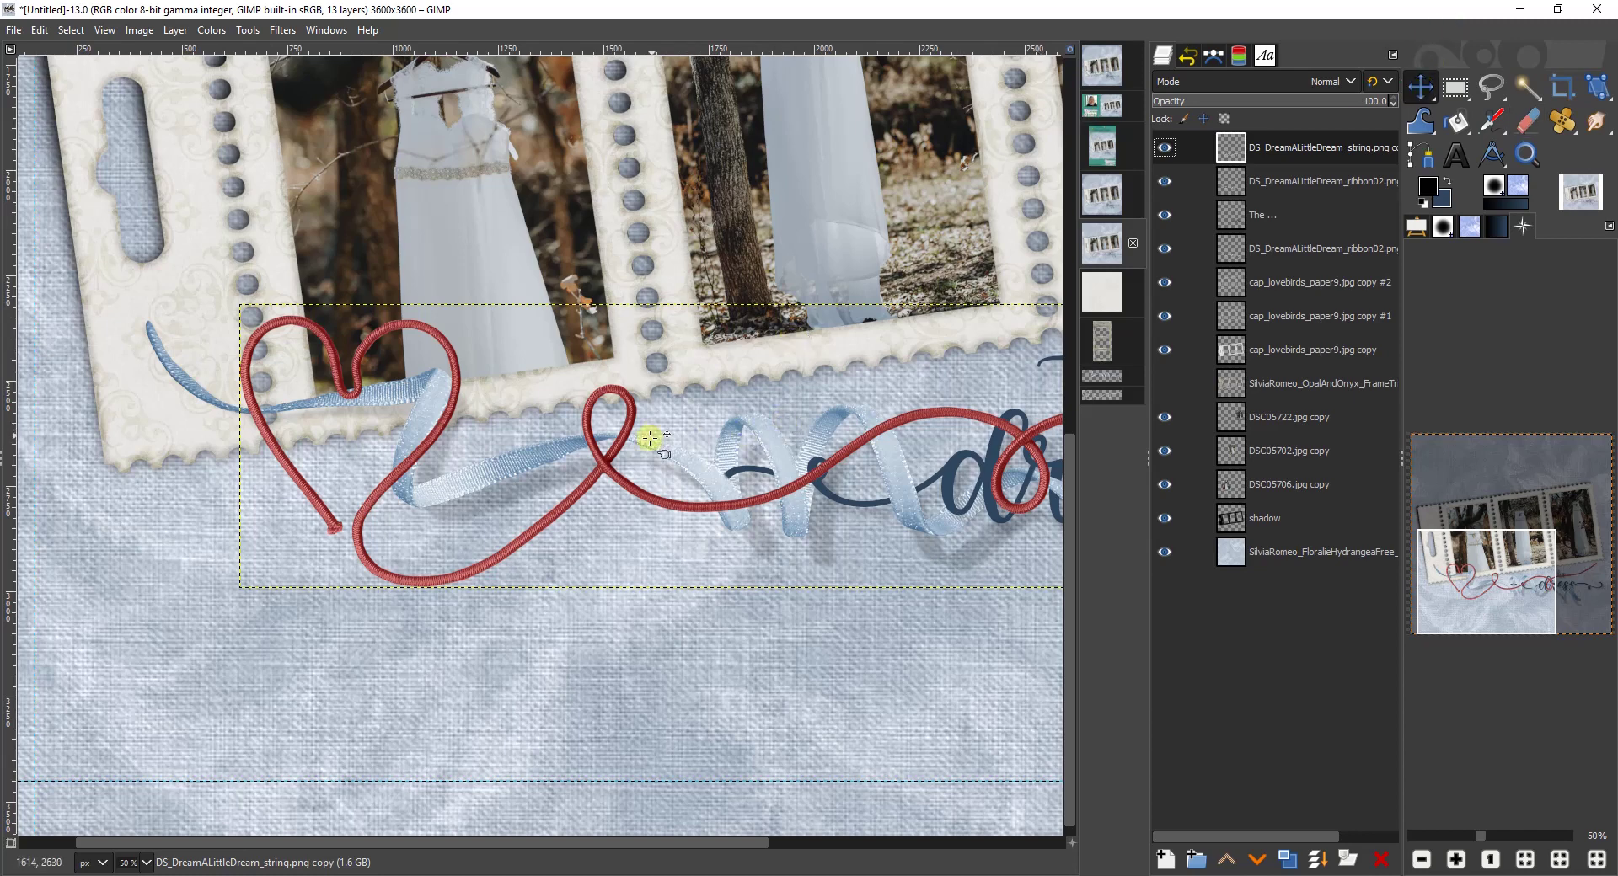
drag(616, 476, 508, 406)
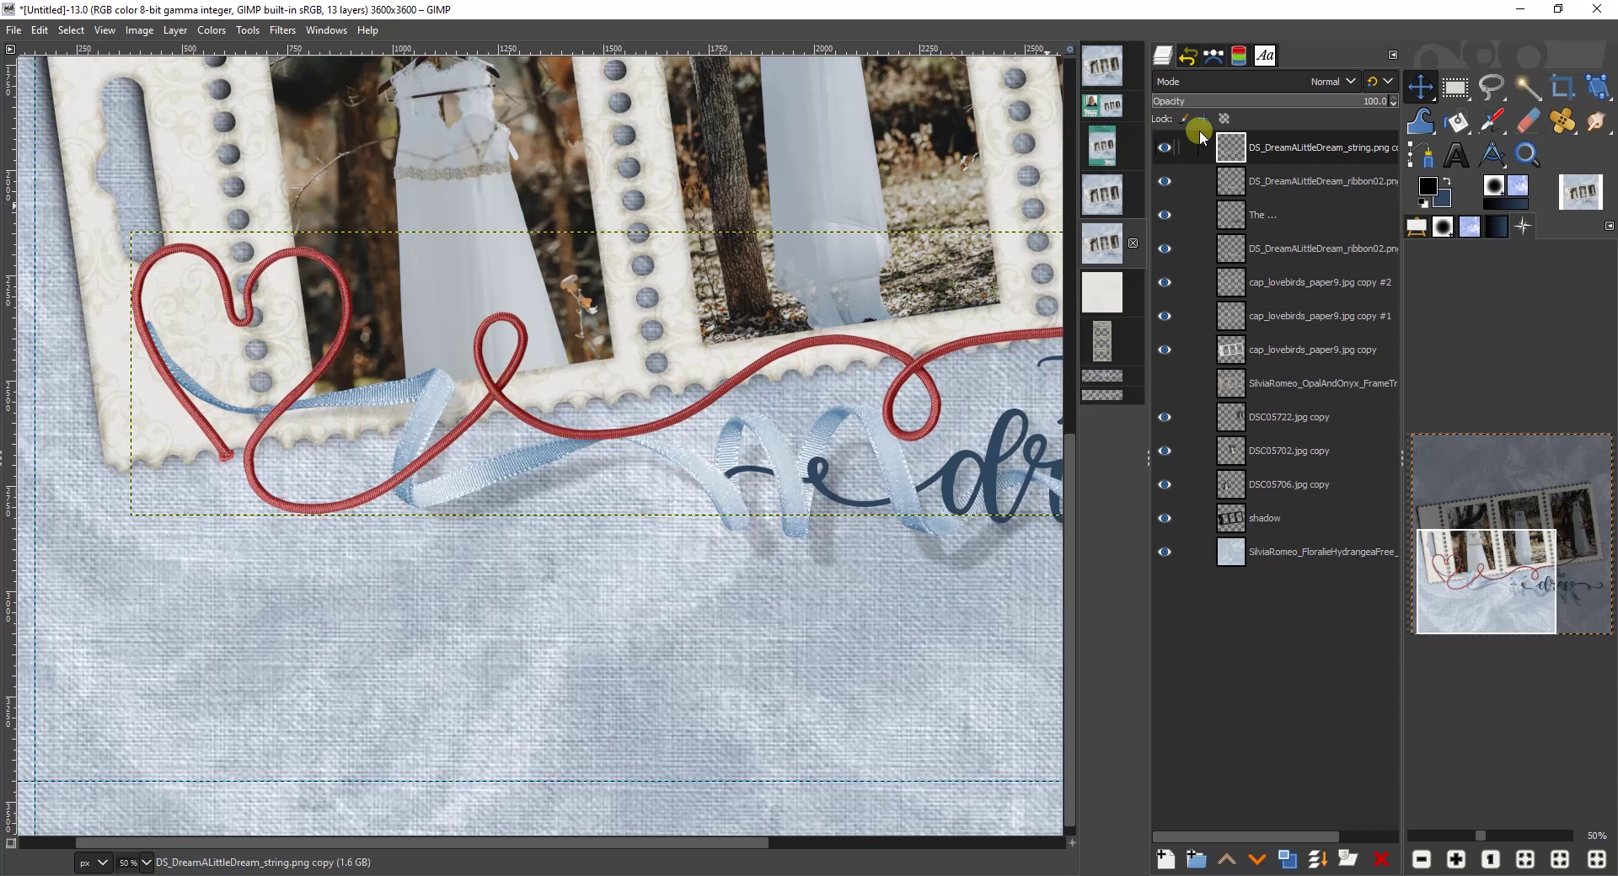
click(1276, 149)
drag(1277, 149, 1276, 242)
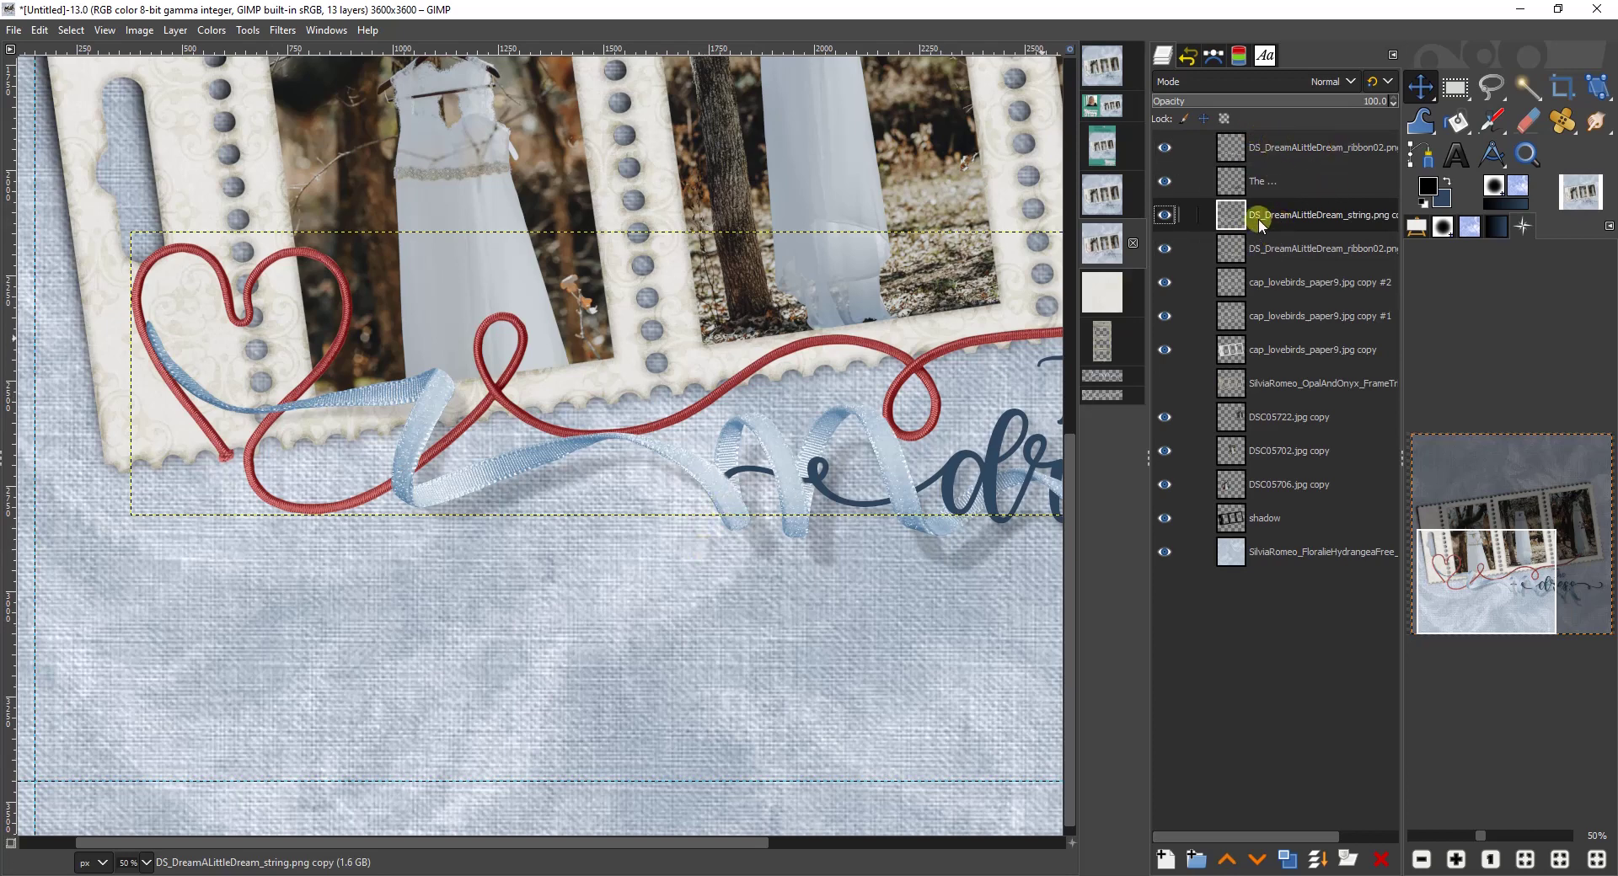
Step: Remove the red from the string layer with the Color to Gray desaturation
click(209, 34)
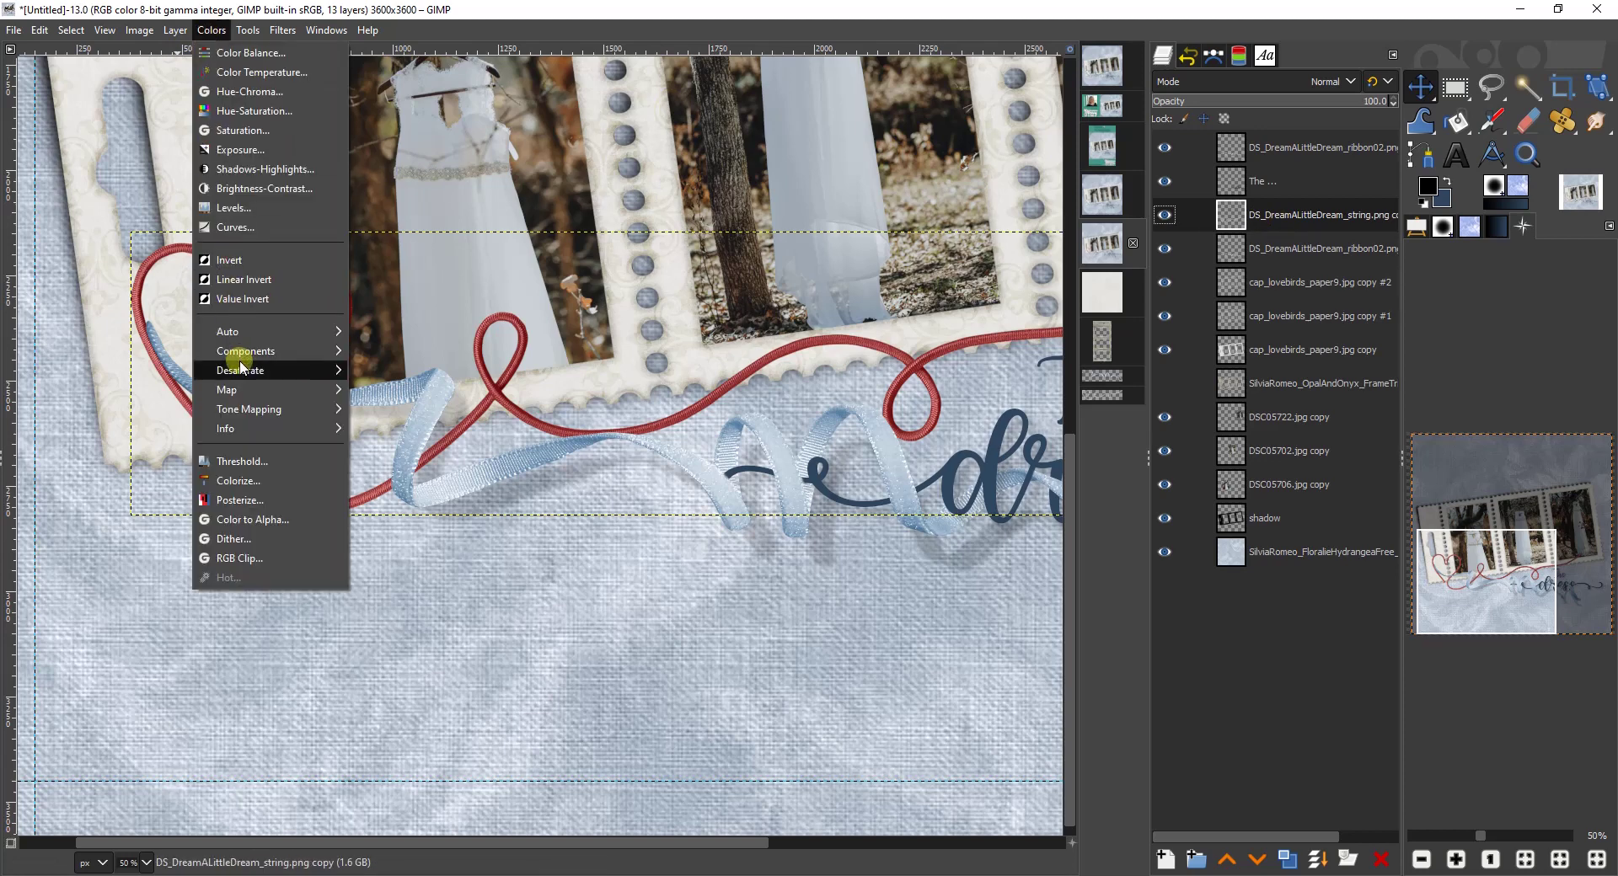
mouse_move(240, 370)
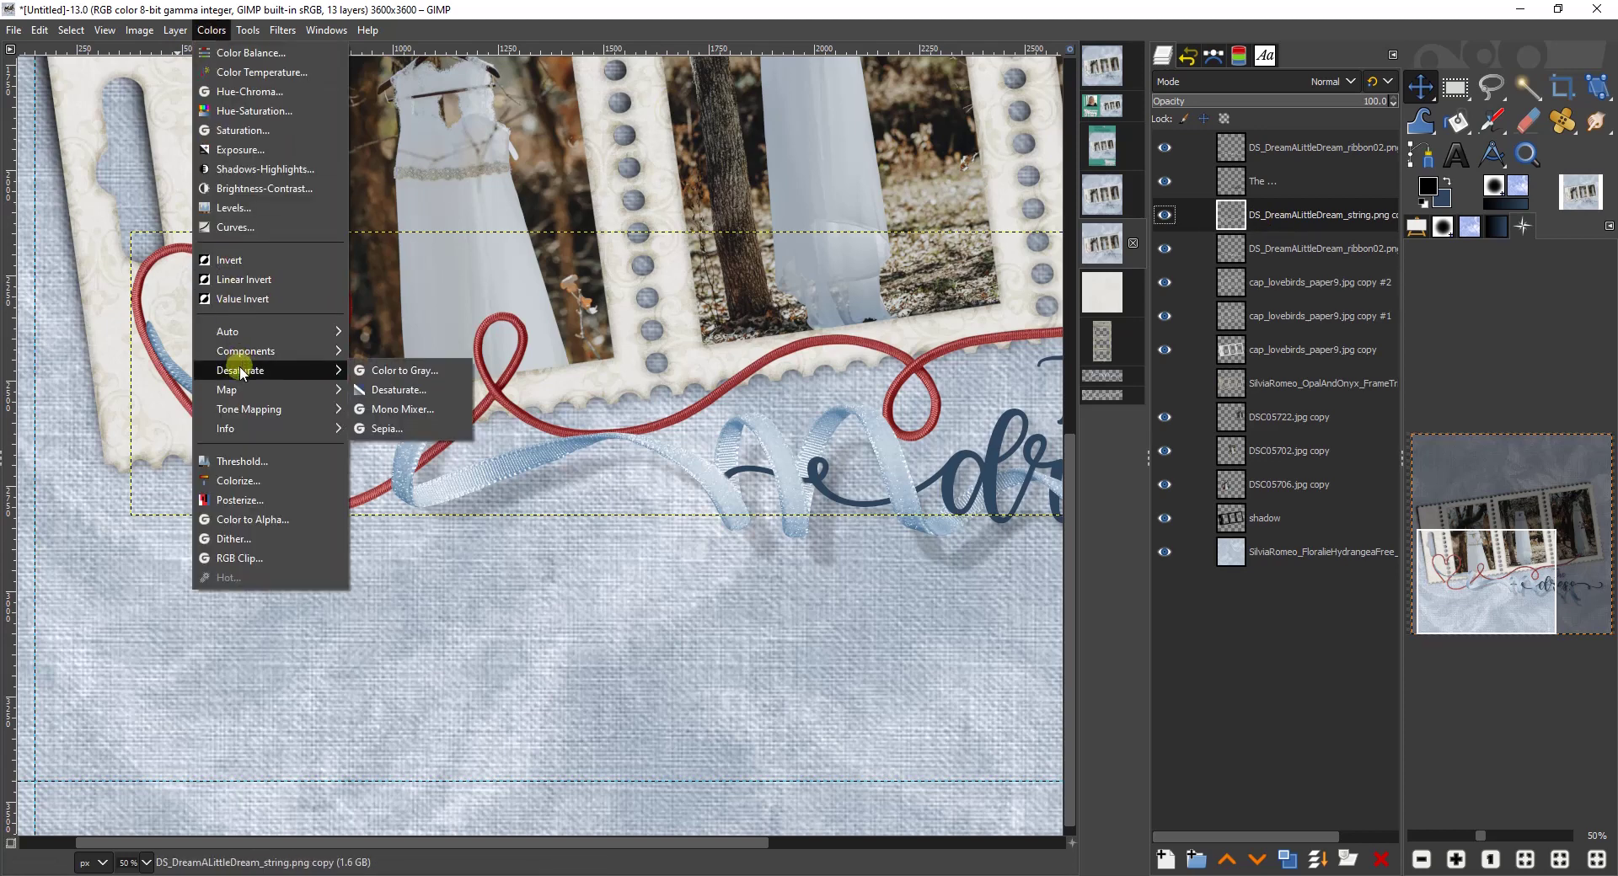
click(398, 368)
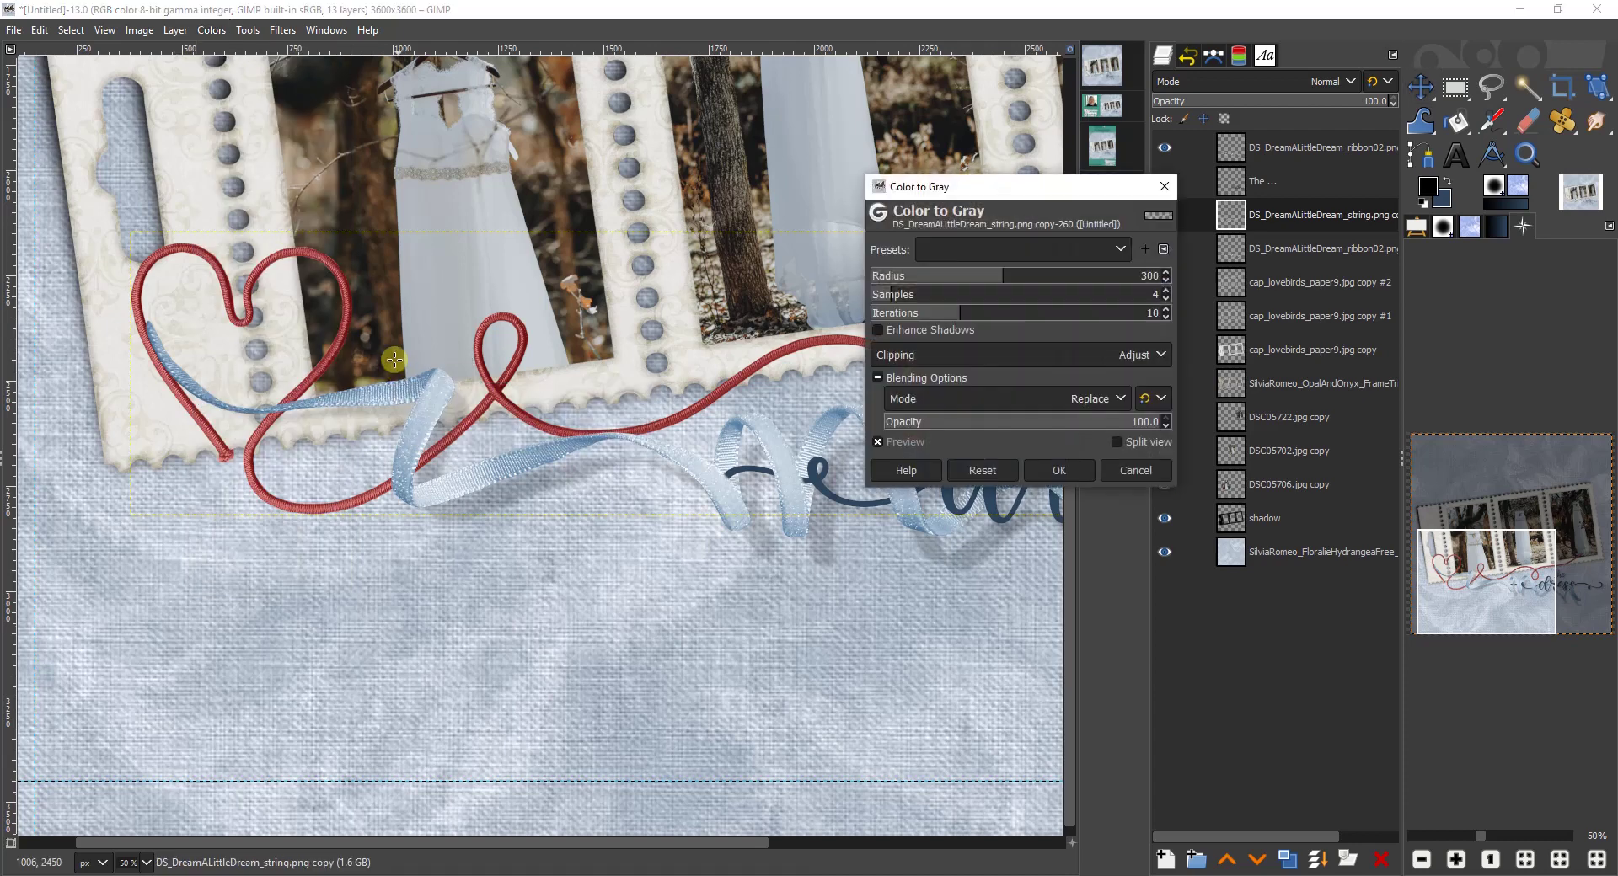
click(1075, 469)
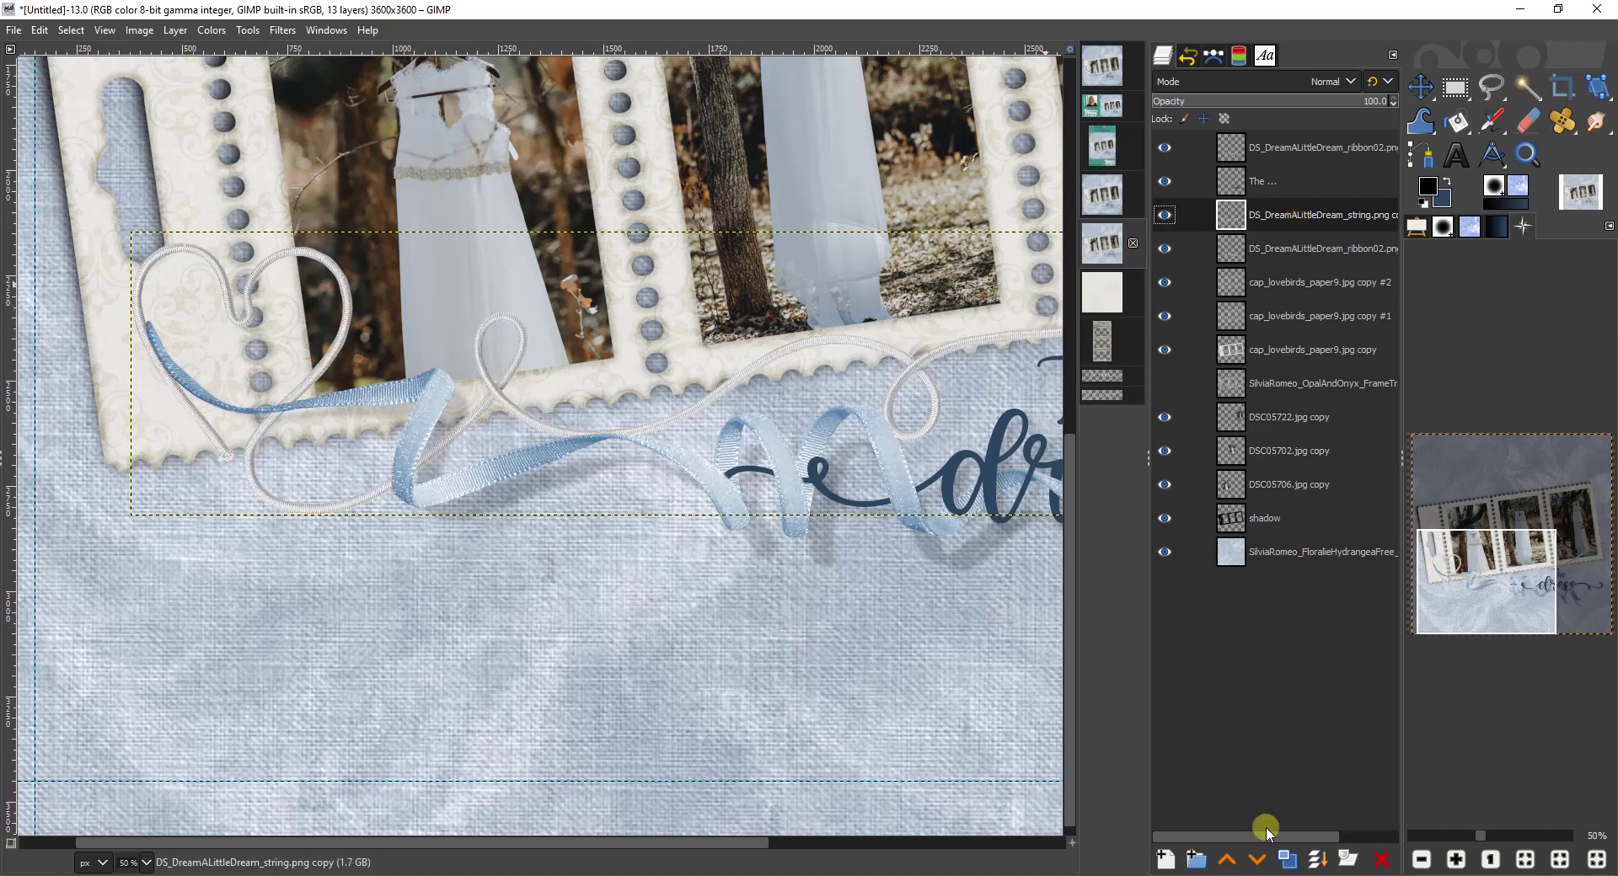
Step: Duplicate the desaturated string layer and set the copy's blend mode to Overlay
click(1286, 859)
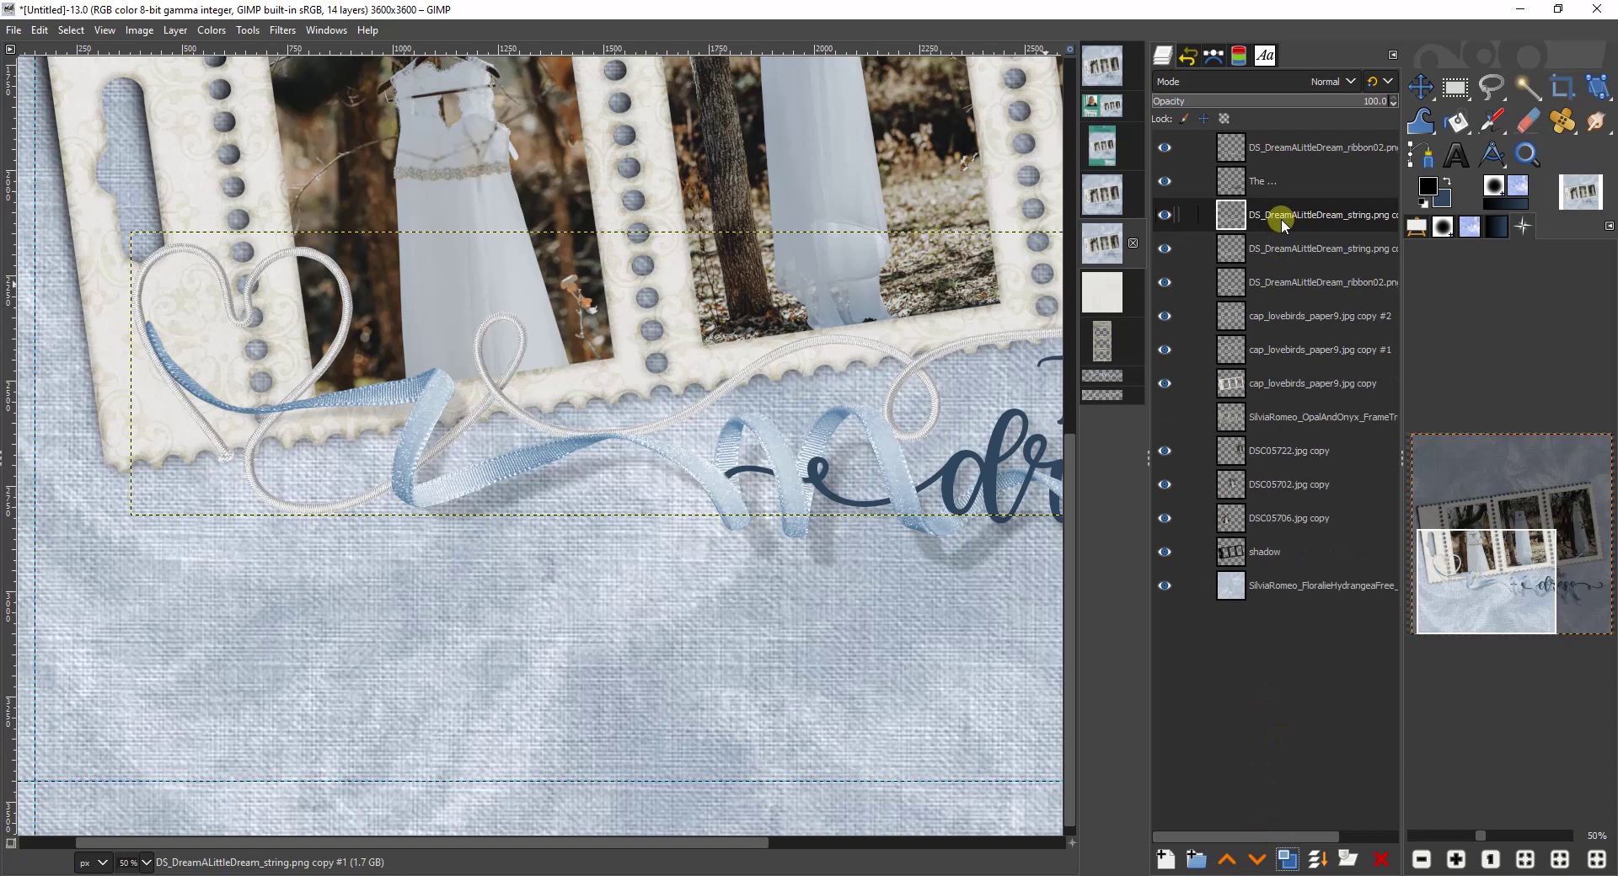
click(1286, 81)
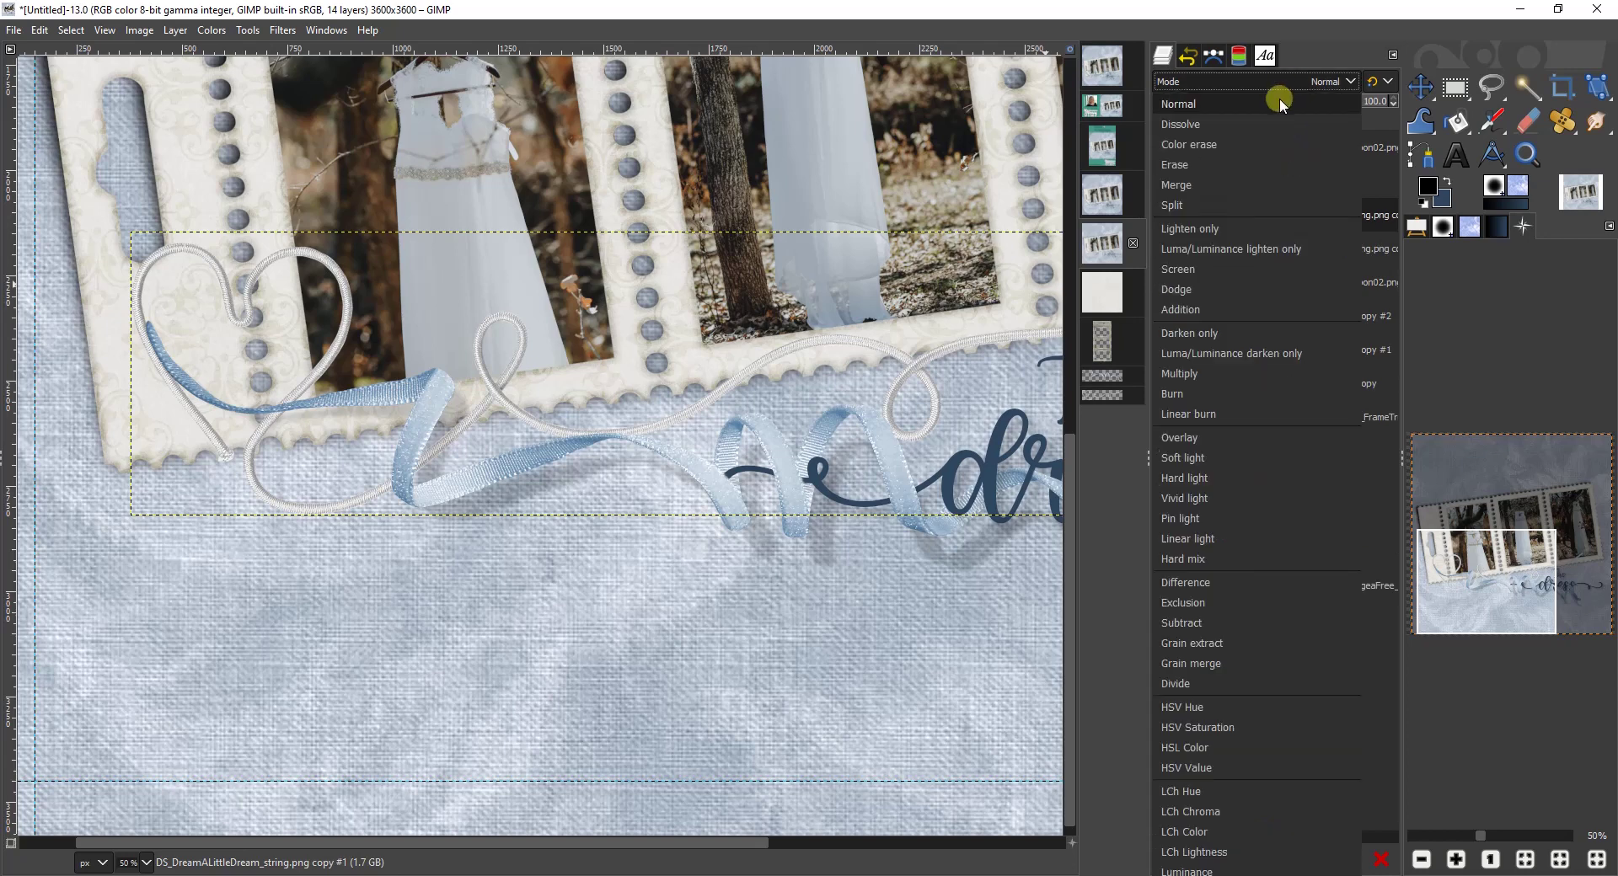
click(1197, 438)
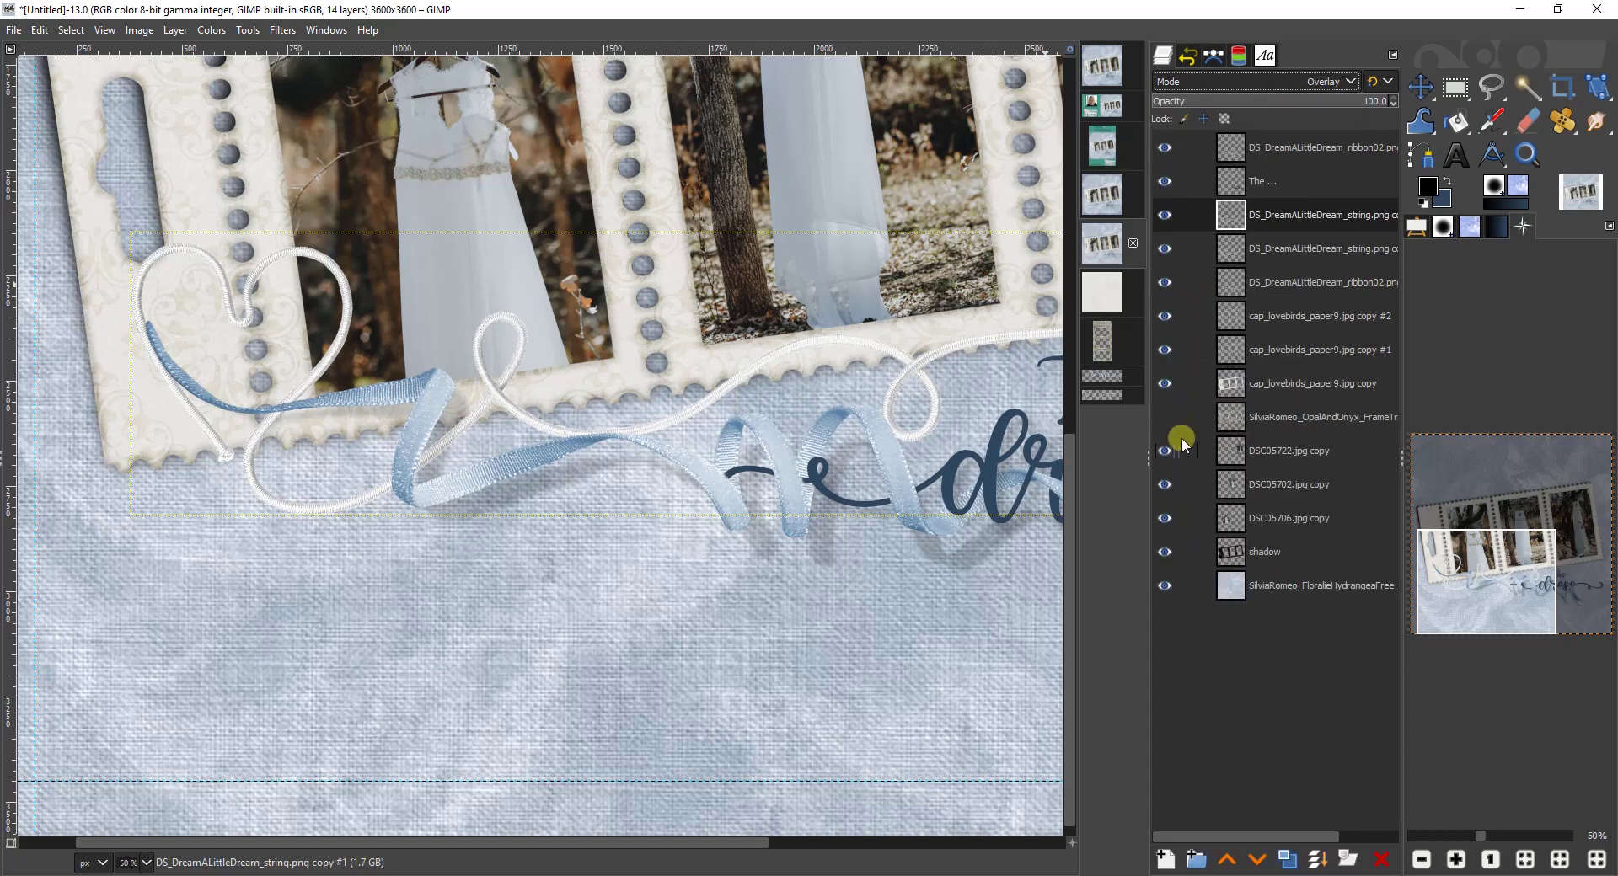
Step: Select the lower string layer's shape from its alpha, fill it with the dark blue title colour, and clear the selection
click(1273, 250)
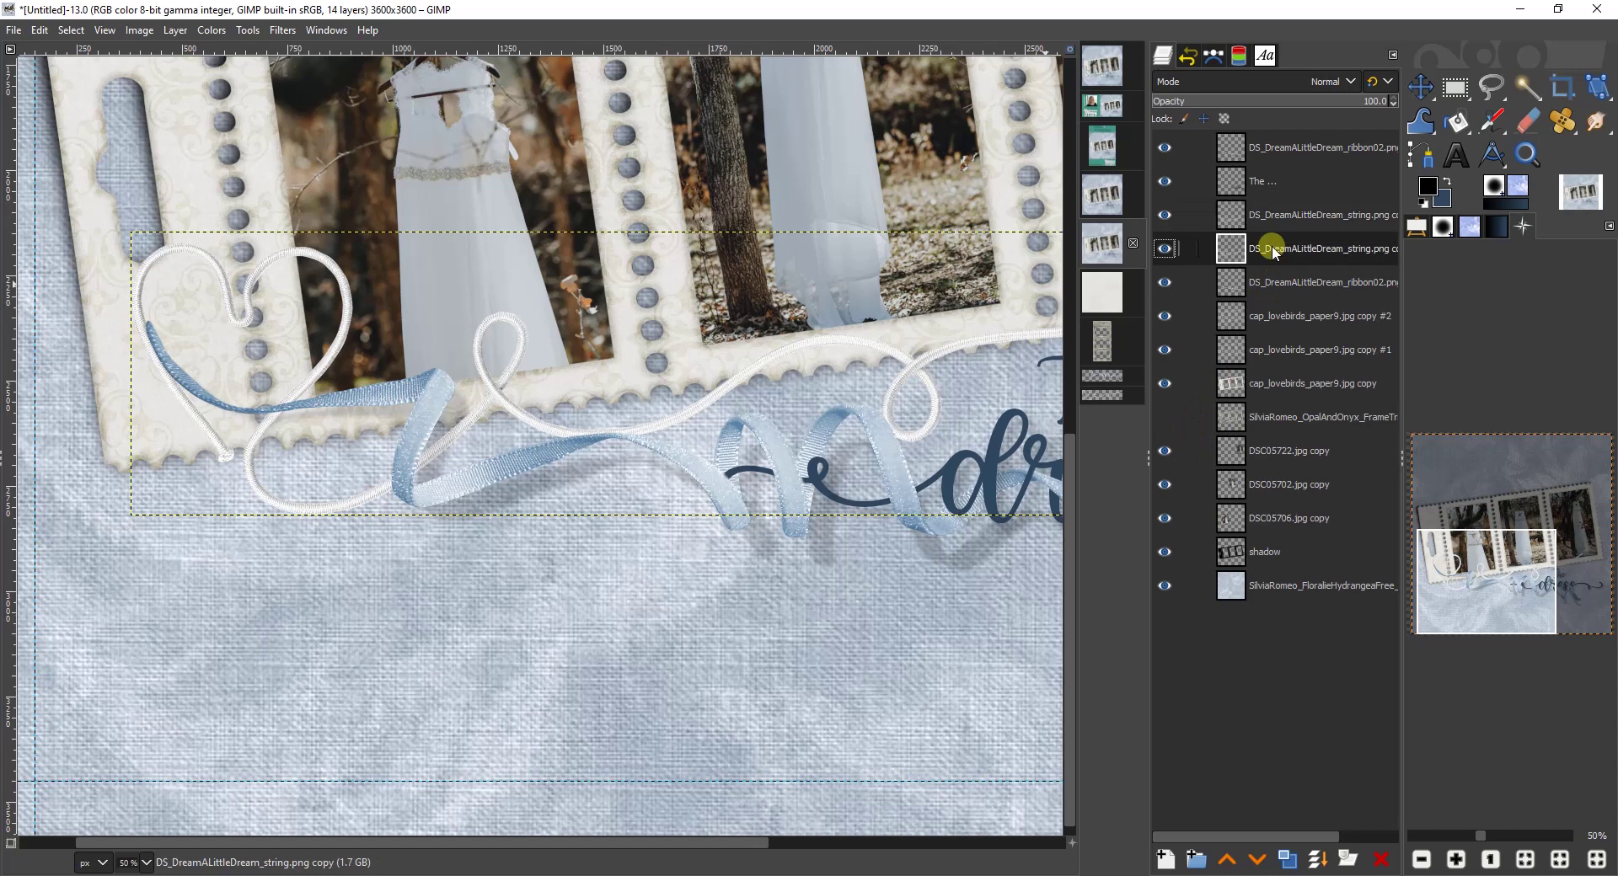
right_click(1272, 249)
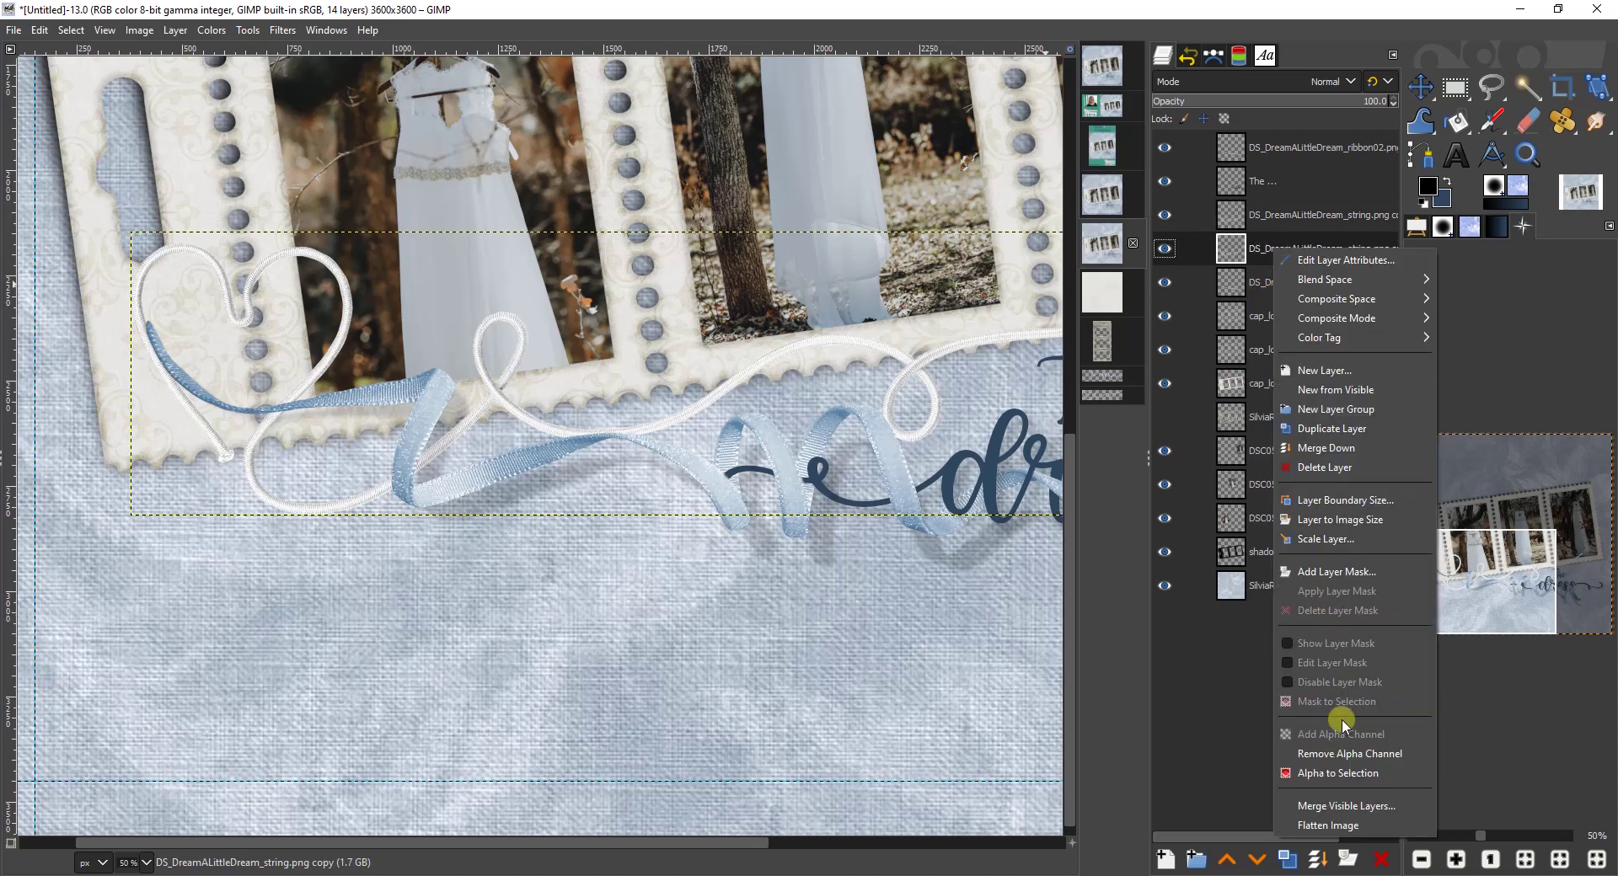
click(1340, 774)
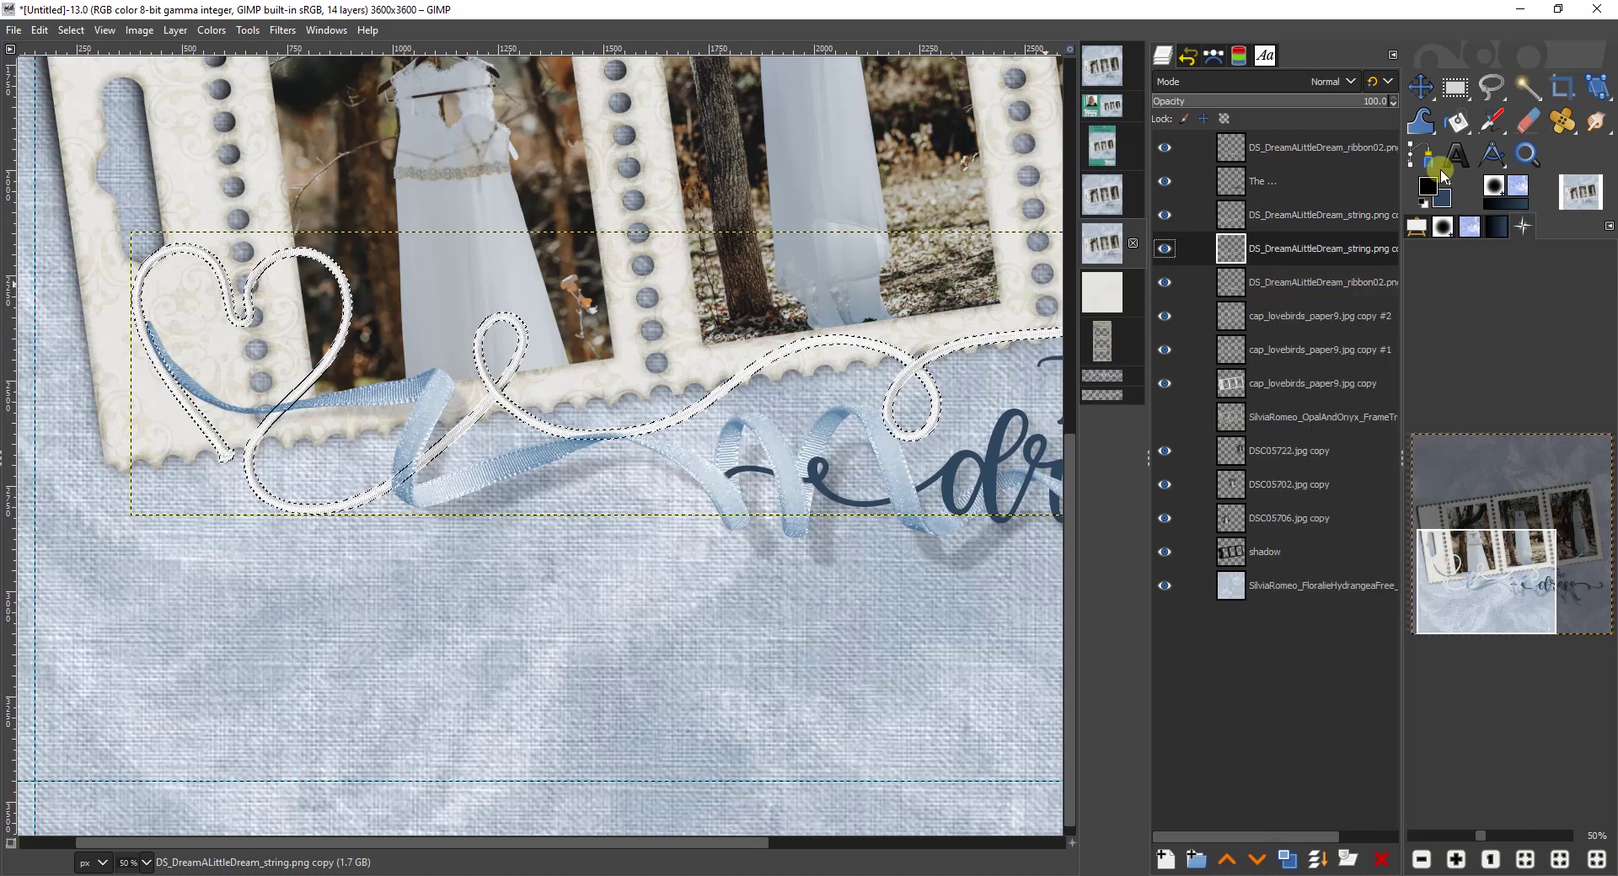
click(1455, 128)
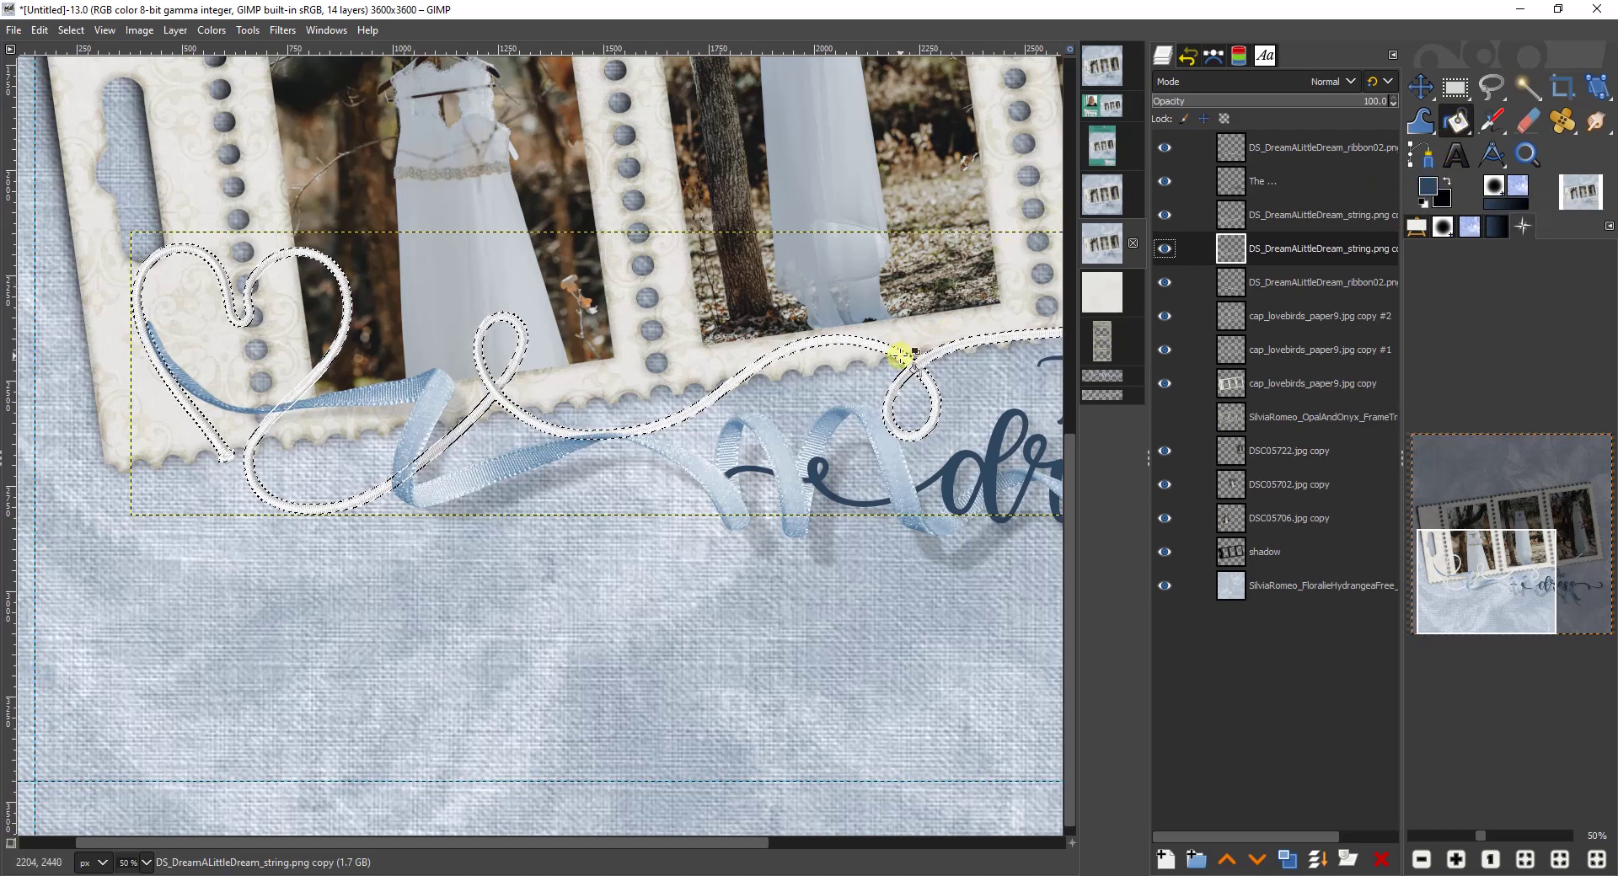
click(896, 355)
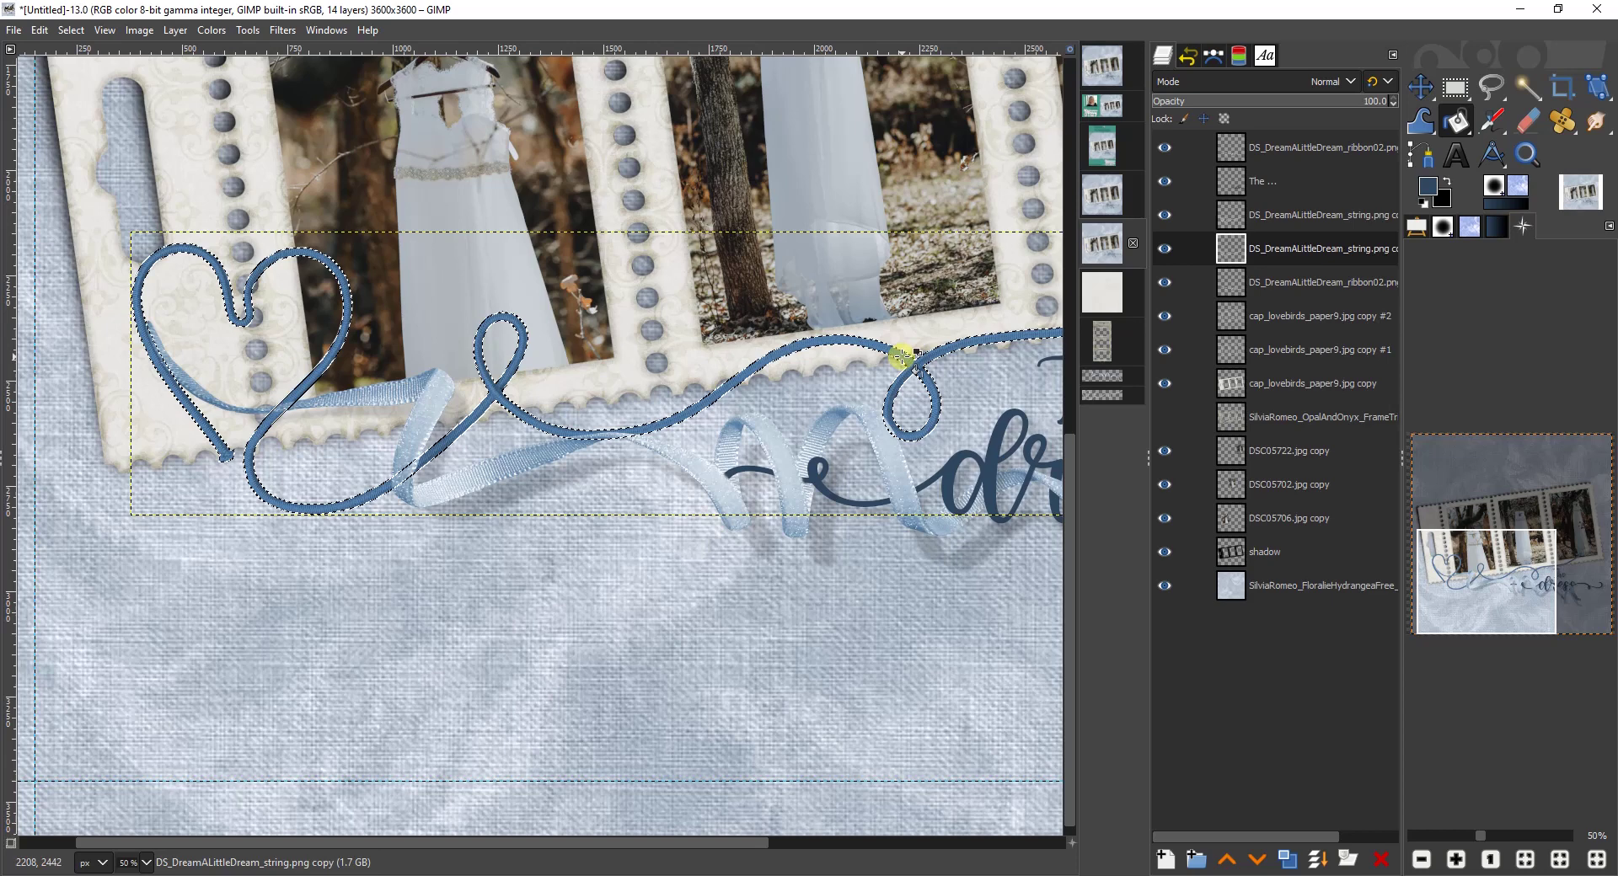
click(71, 30)
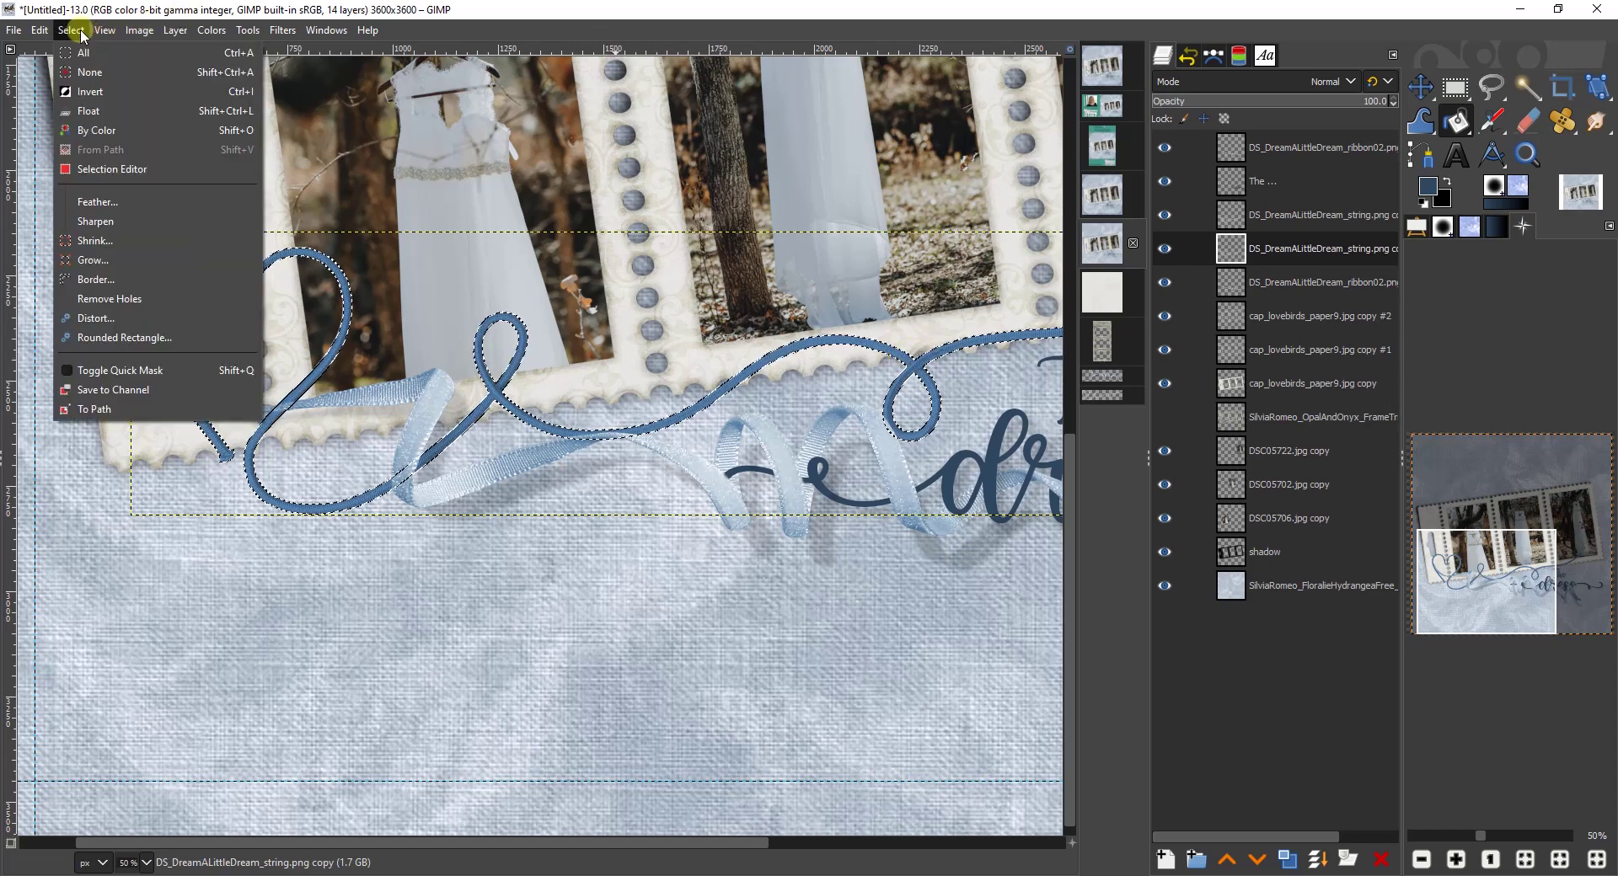
click(93, 72)
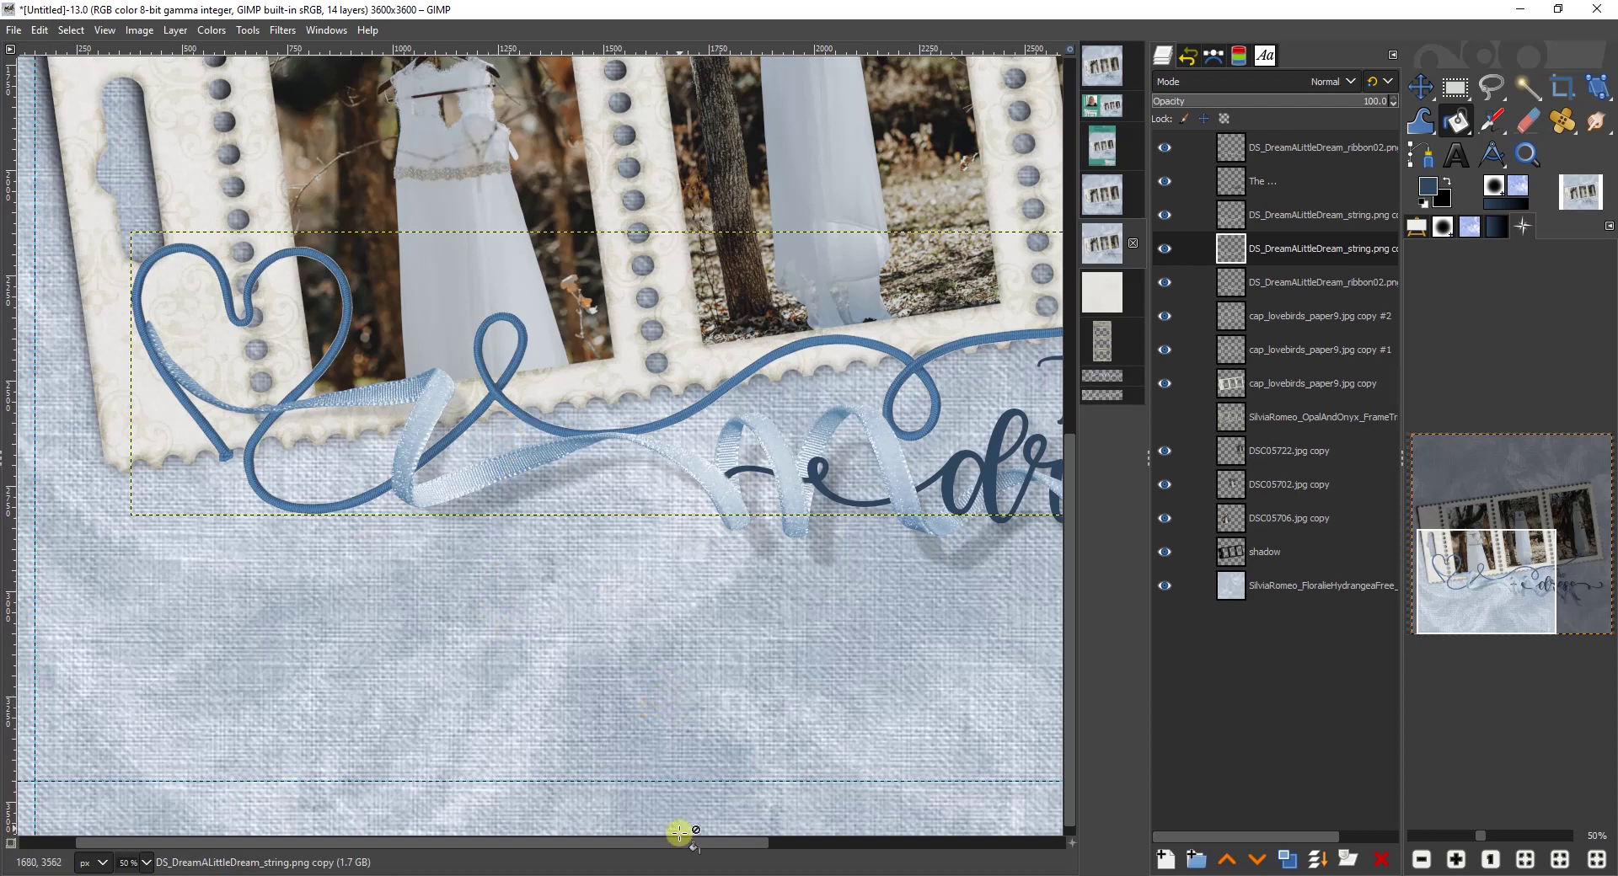
Step: Examine the recoloured string and the direction of the frame's drop shadow across the layout
drag(681, 848, 900, 848)
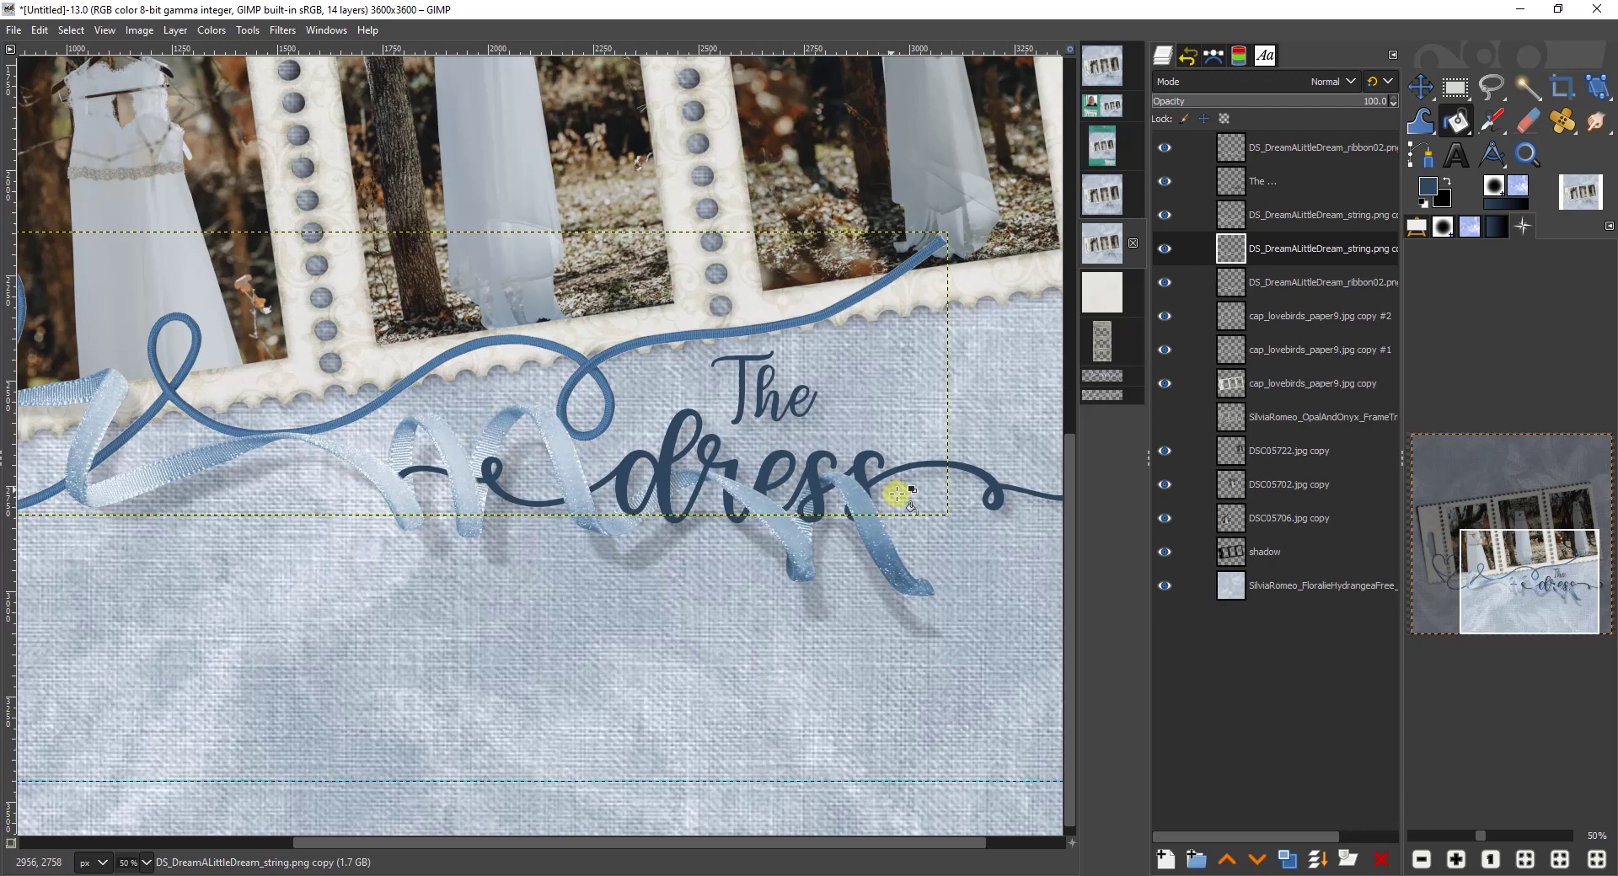
drag(1068, 716, 1057, 539)
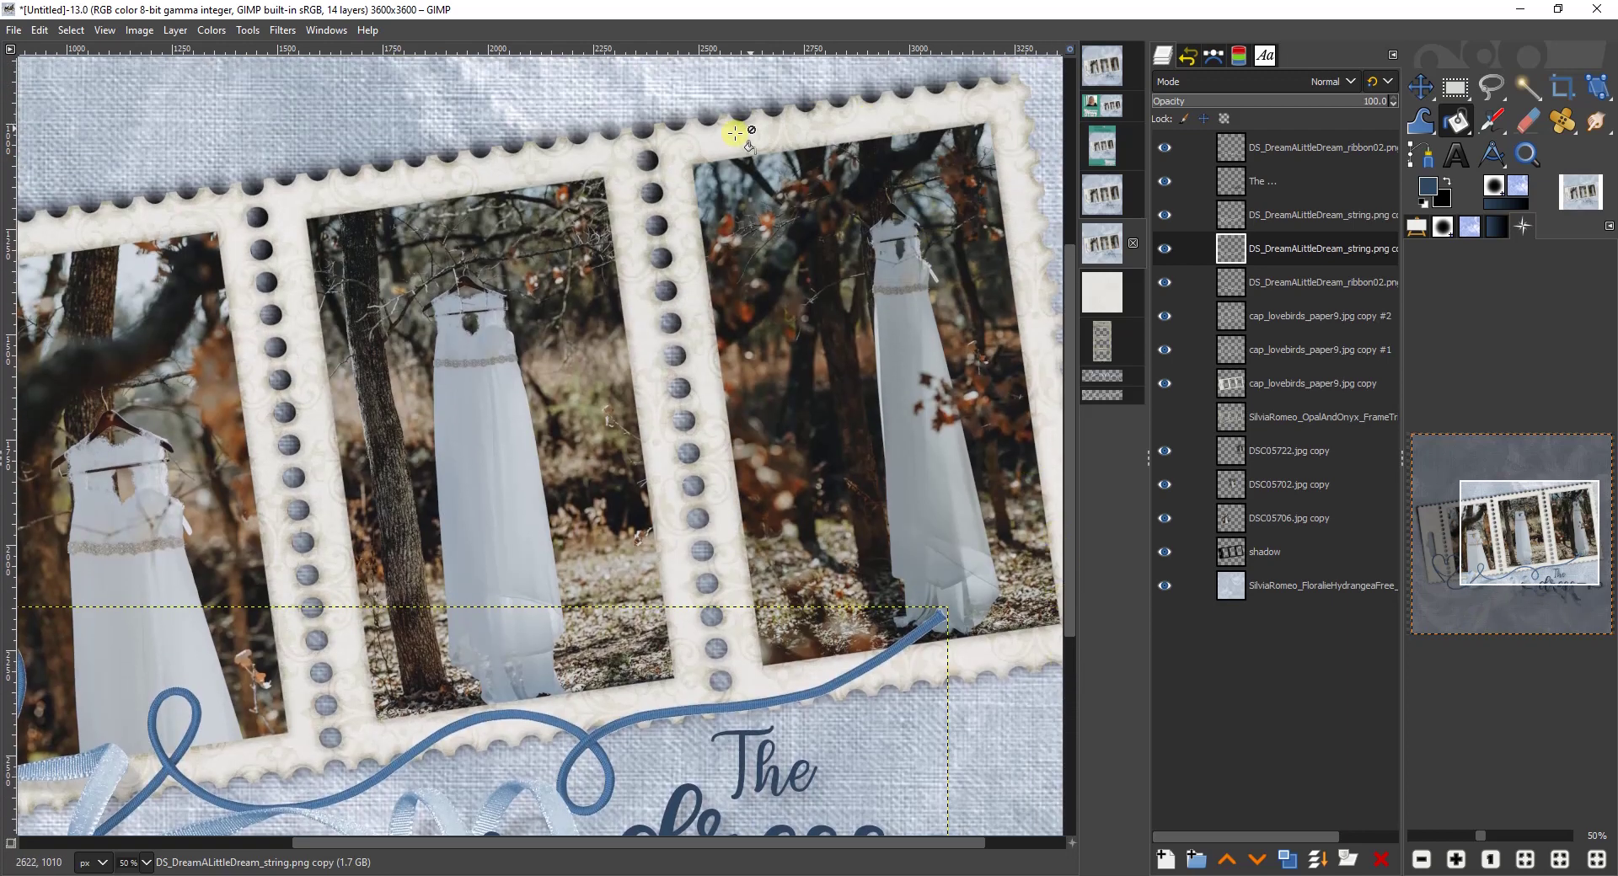
drag(399, 853, 144, 853)
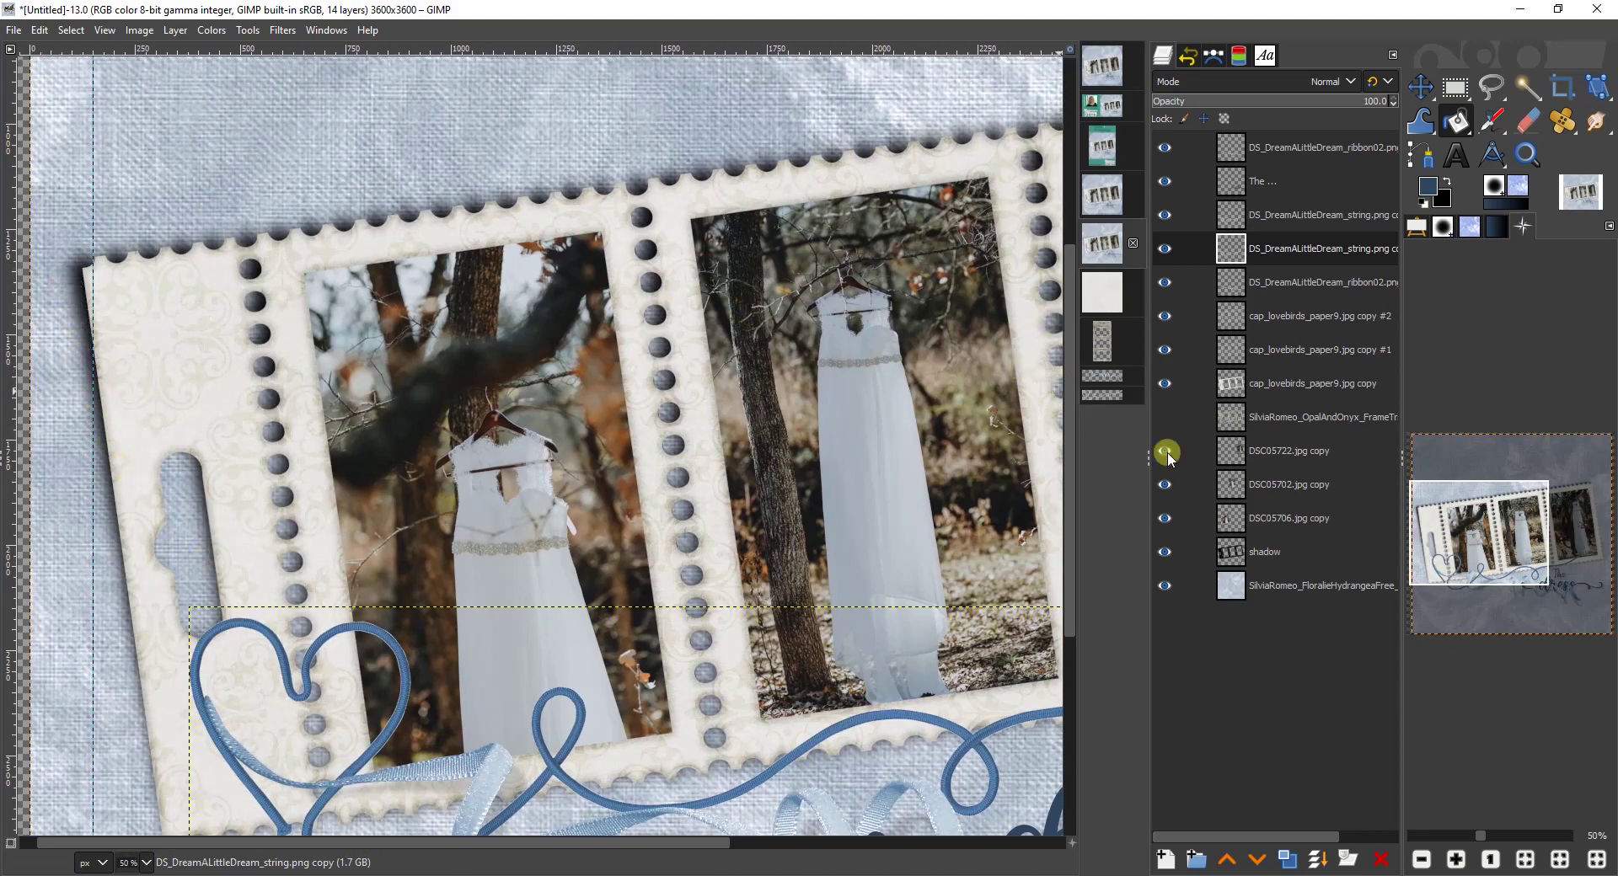
drag(1070, 410, 1070, 552)
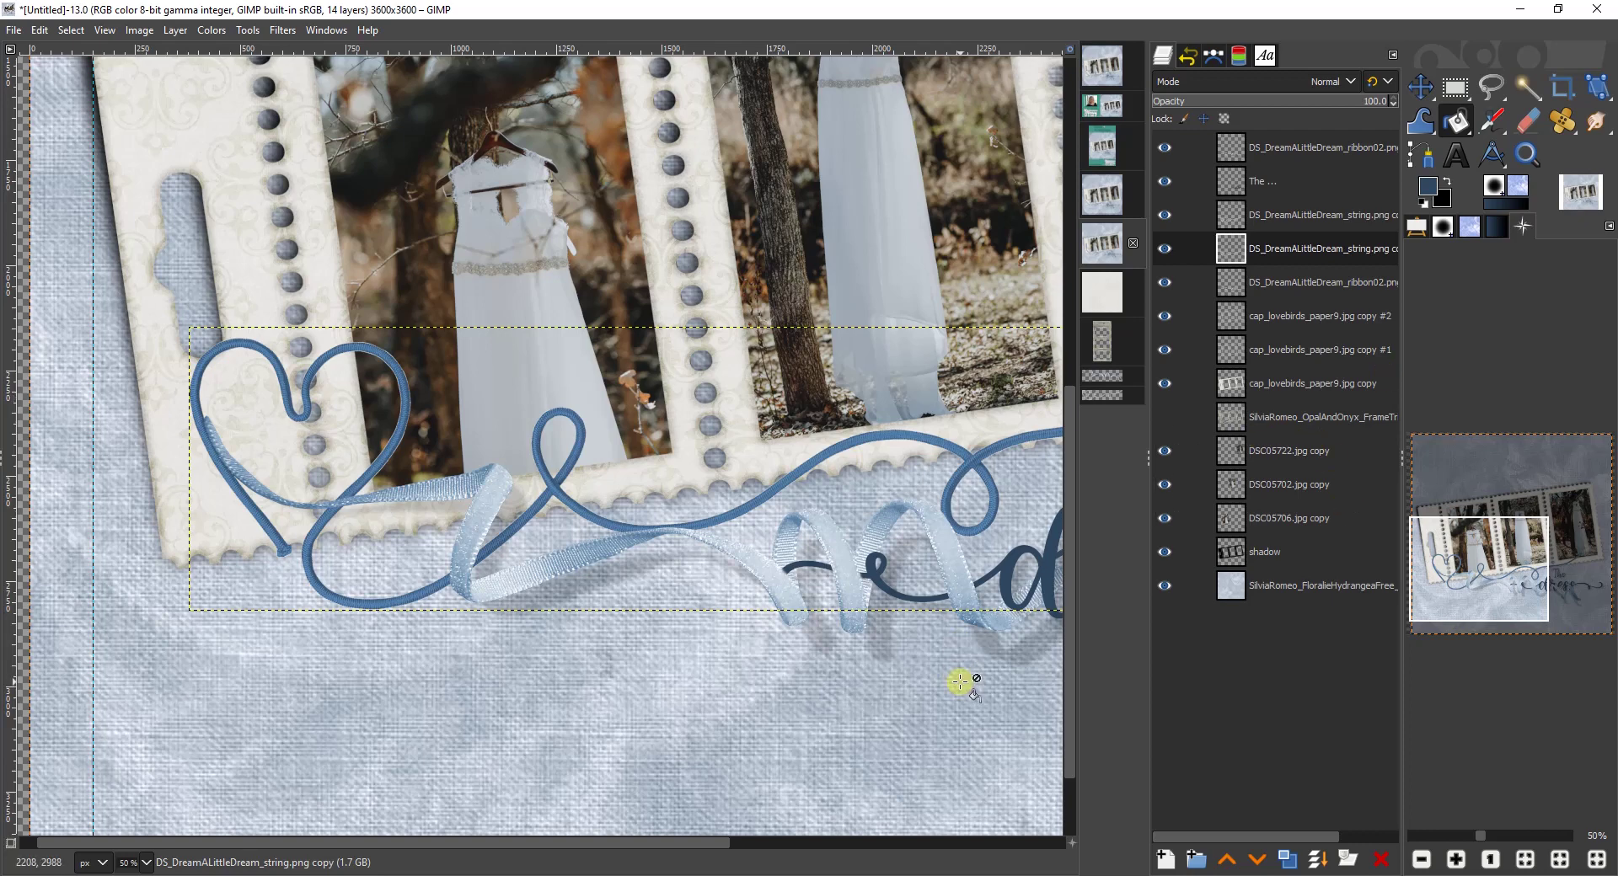